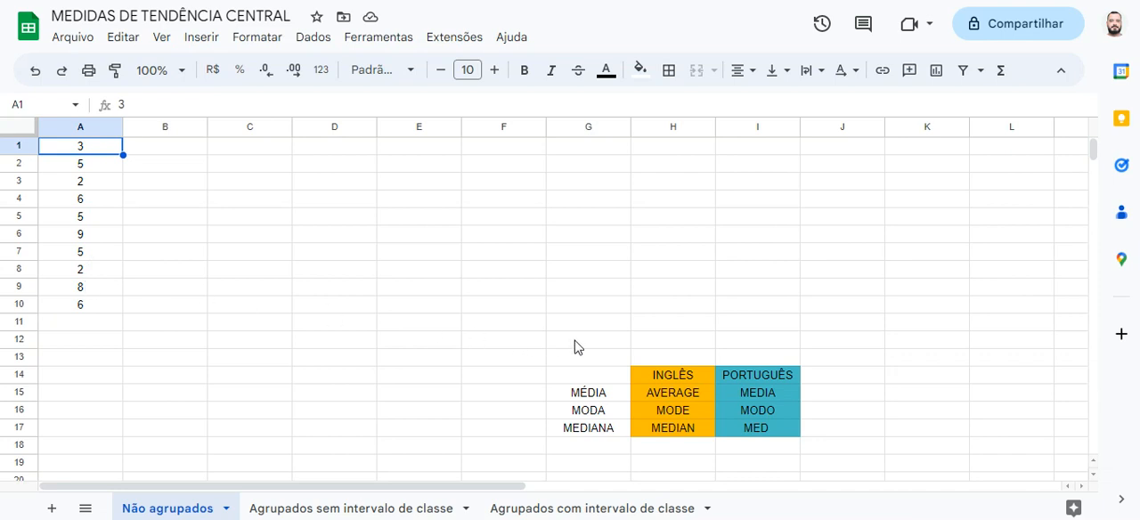
Examine the table in G14:I17 pairing the English and Portuguese function names for mean, mode and median
left_click_drag(600, 377, 761, 436)
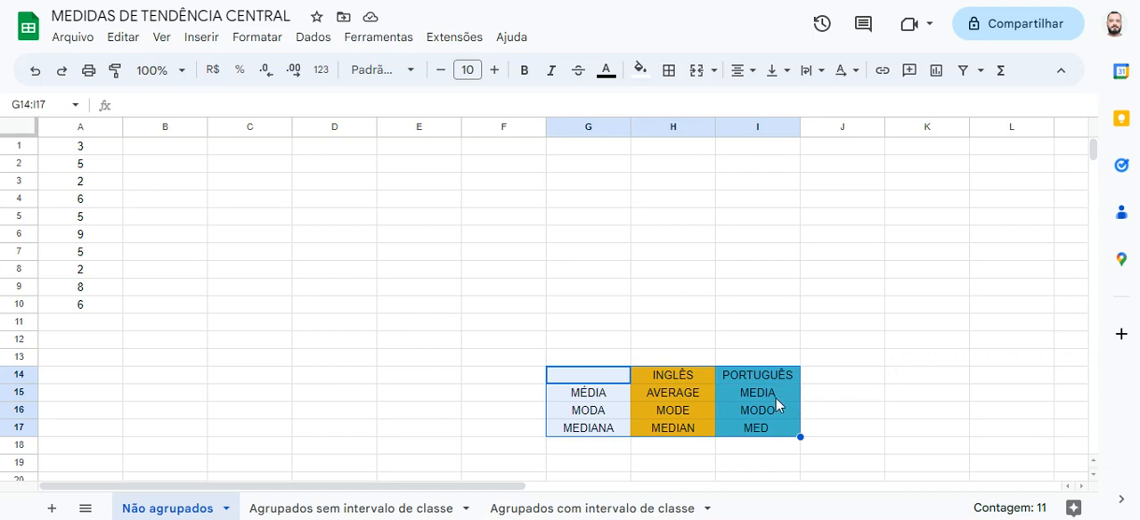
left_click(711, 396)
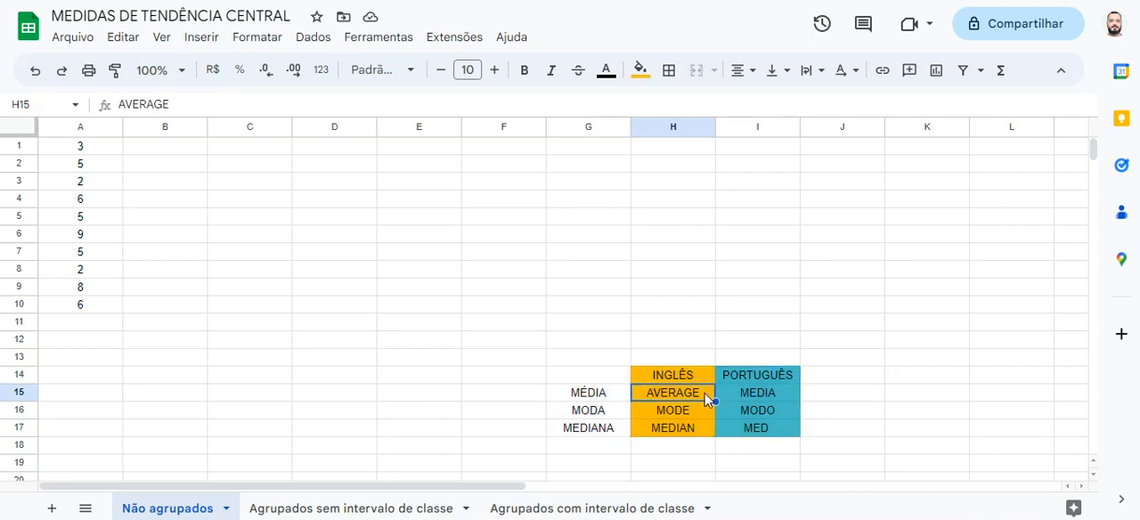
key("Down")
key("Down")
key("Up")
key("Up")
key("Right")
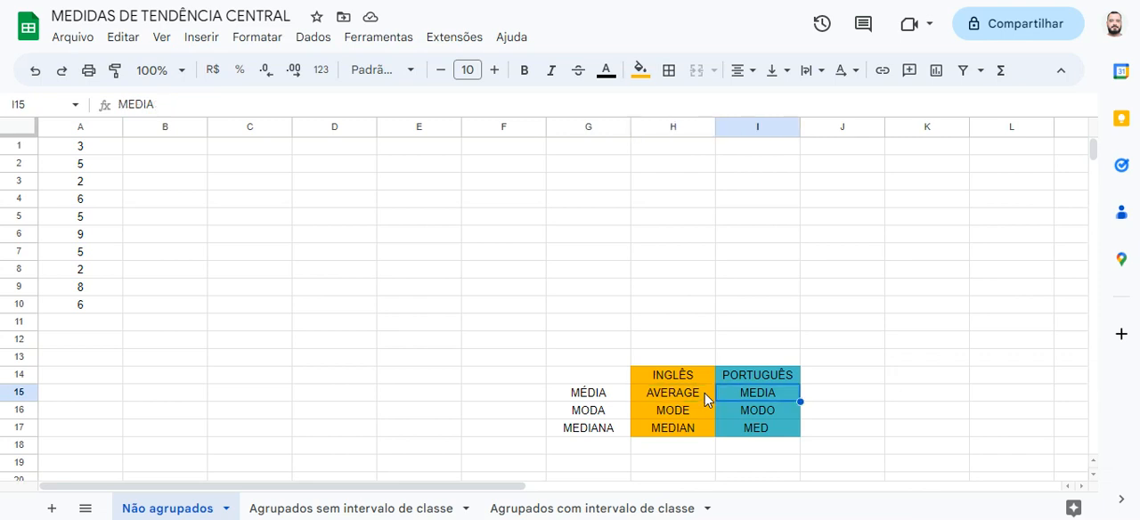
left_click(771, 408)
left_click(769, 429)
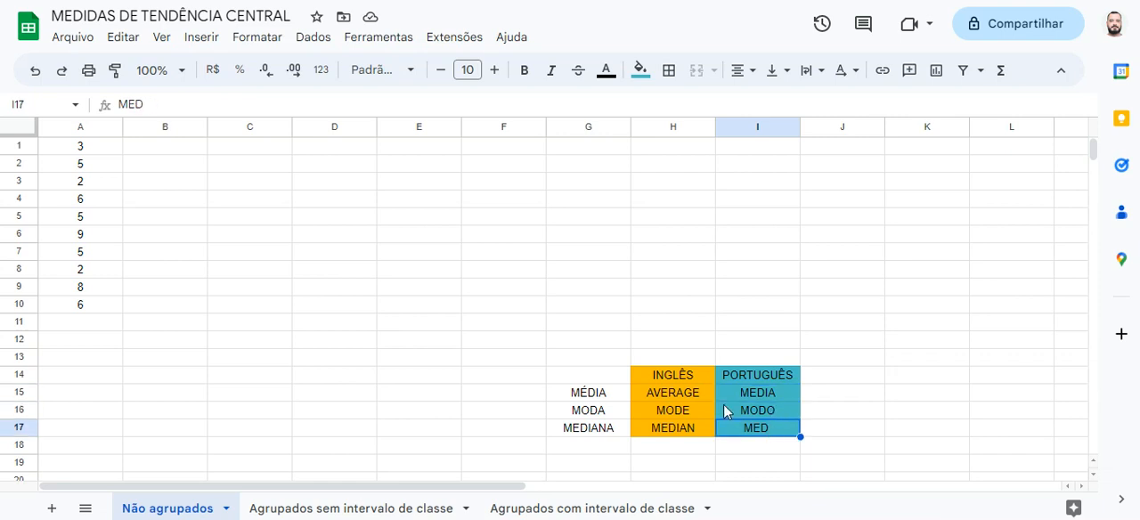
left_click(700, 397)
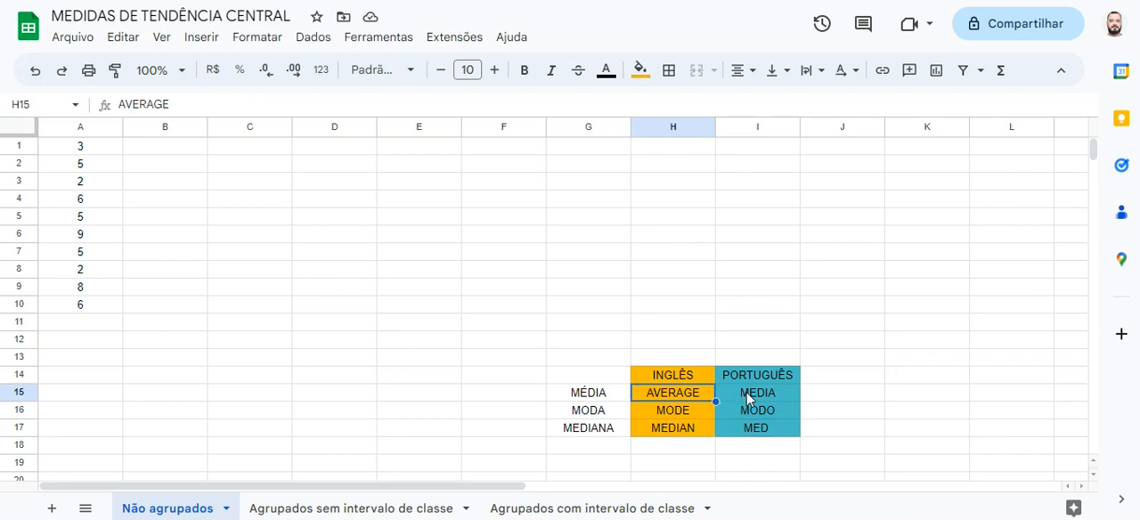
left_click(746, 394)
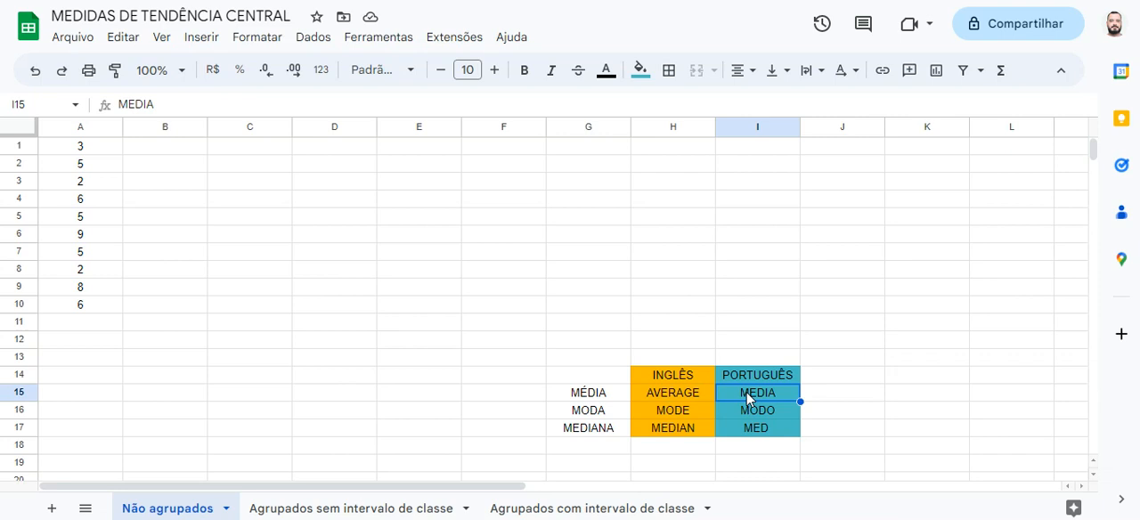
left_click(595, 395)
left_click(662, 399)
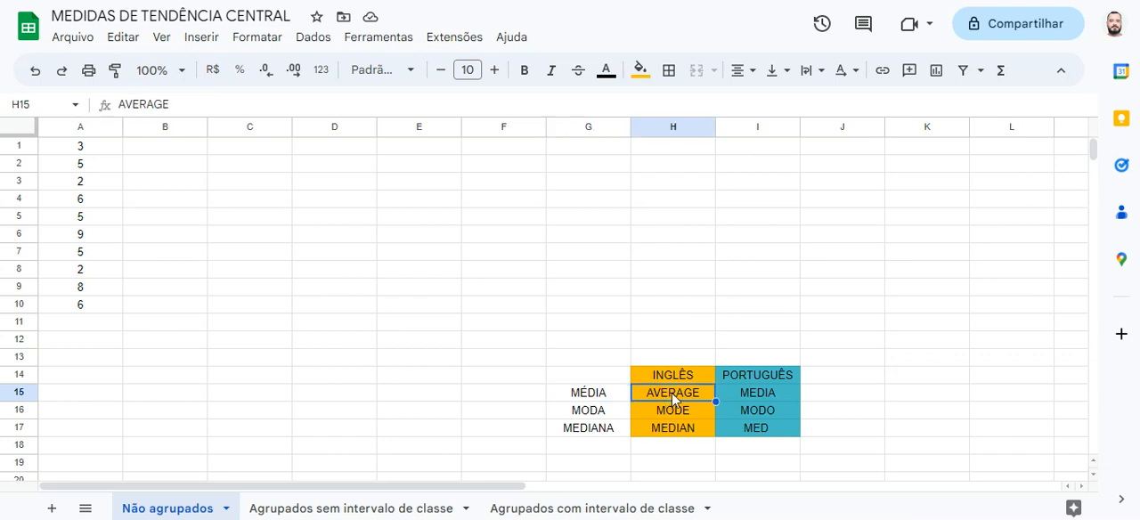
left_click(756, 391)
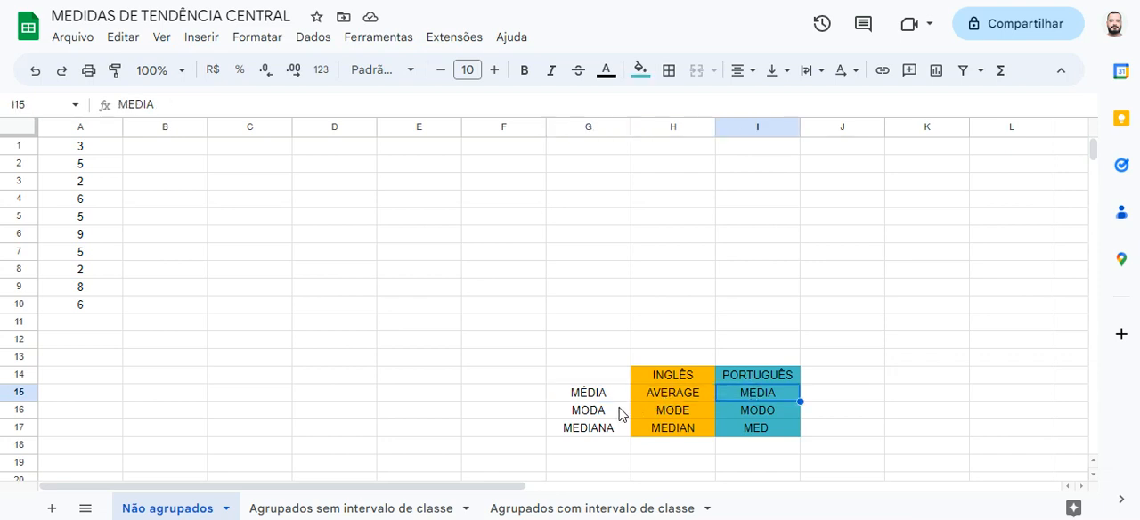
Sort the sheet in ascending order (A to Z) by column A and check the ordered values
left_click(98, 158)
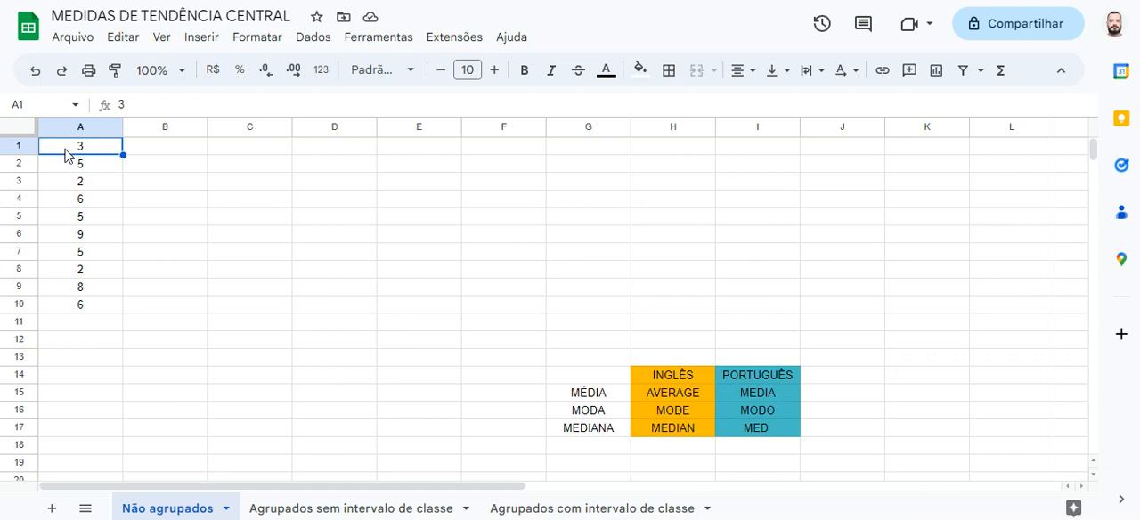
left_click(112, 136)
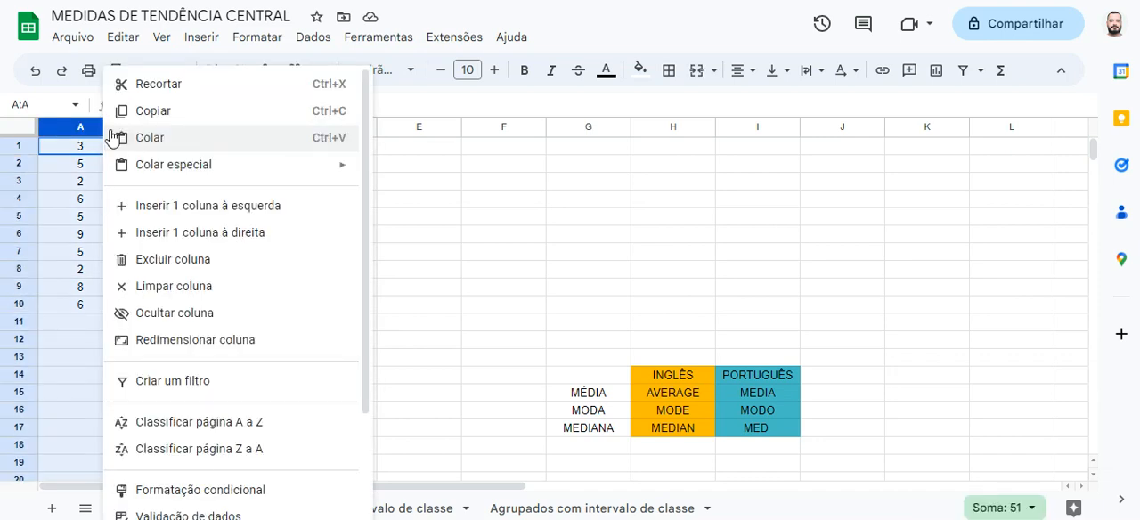
left_click(197, 424)
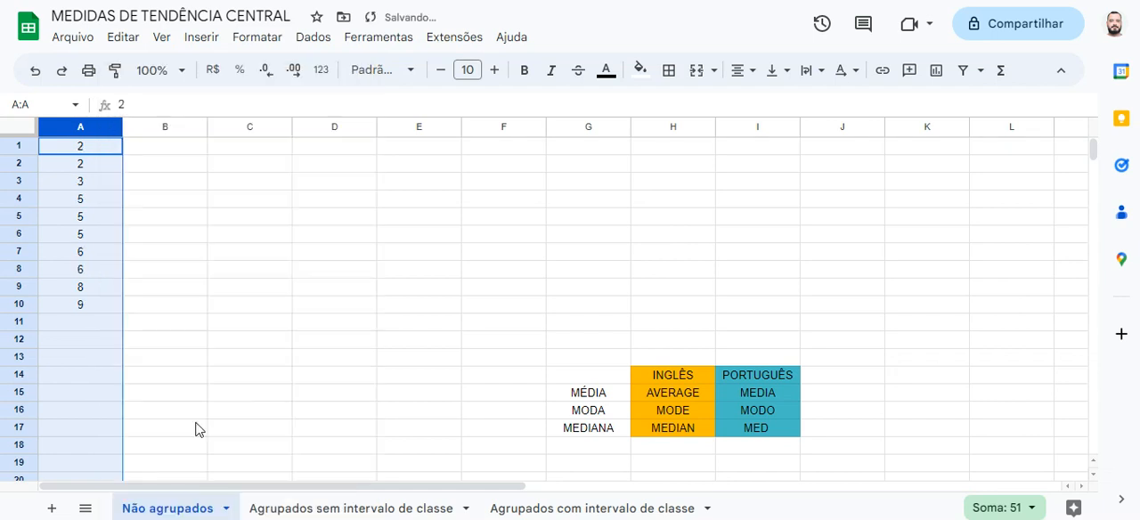
left_click(111, 286)
left_click(104, 151)
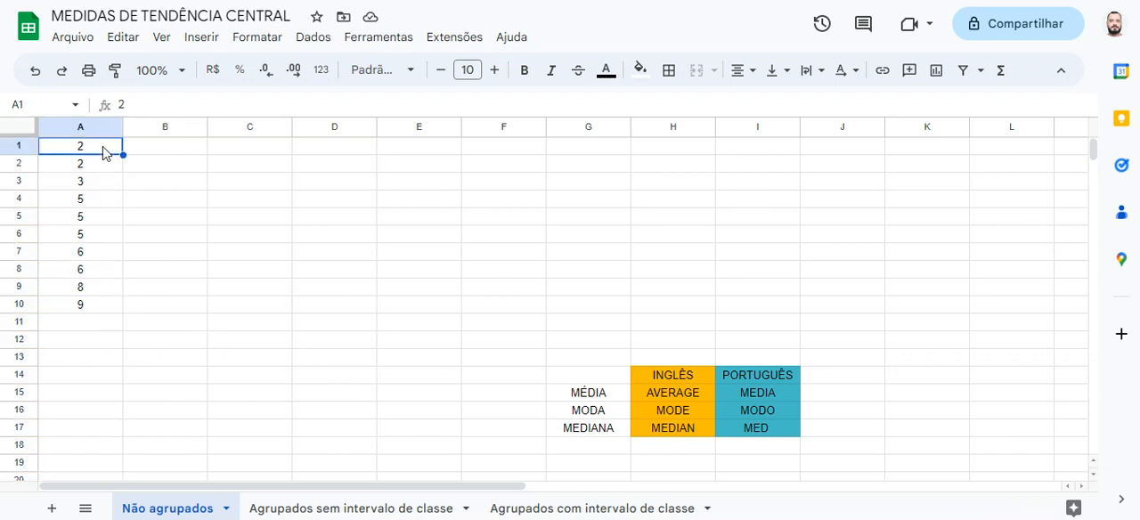
left_click(106, 306)
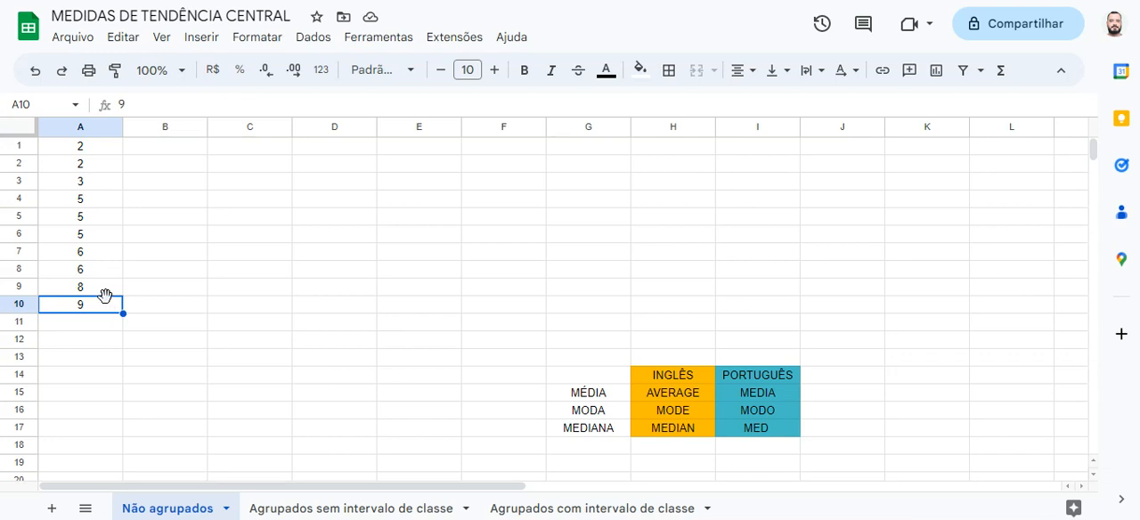
Enter the labels MÉDIA, MODA and MEDIANA in cells C2 to C4
left_click(253, 169)
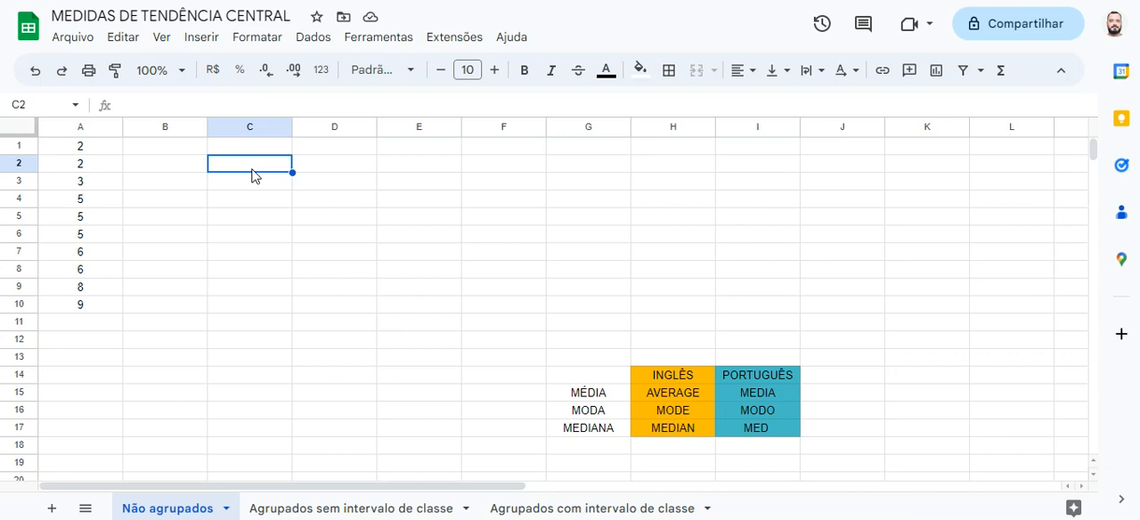
type("MÉDIA")
key("Return")
type("MODA")
key("Return")
type("MEDIA")
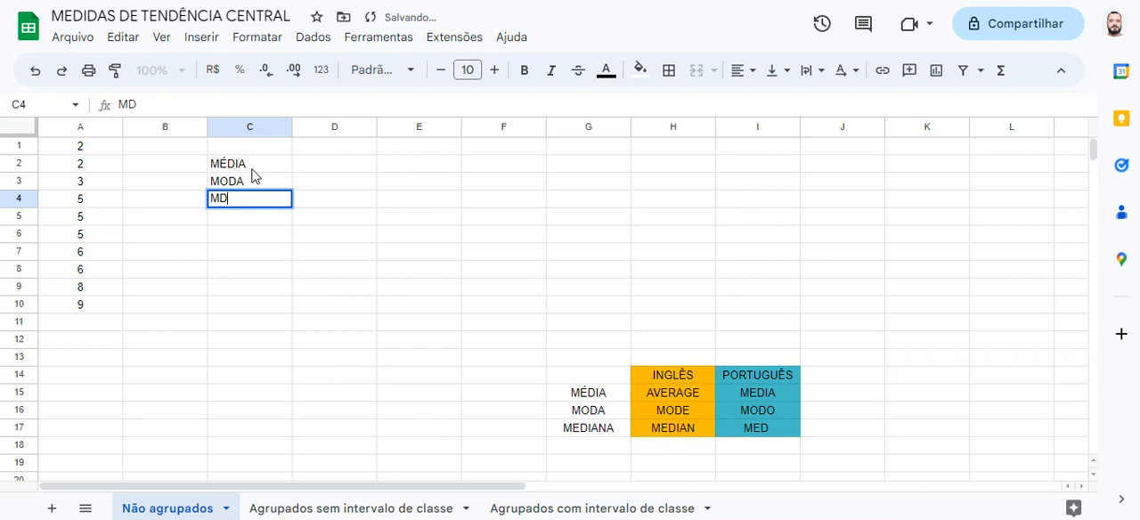
type("NA")
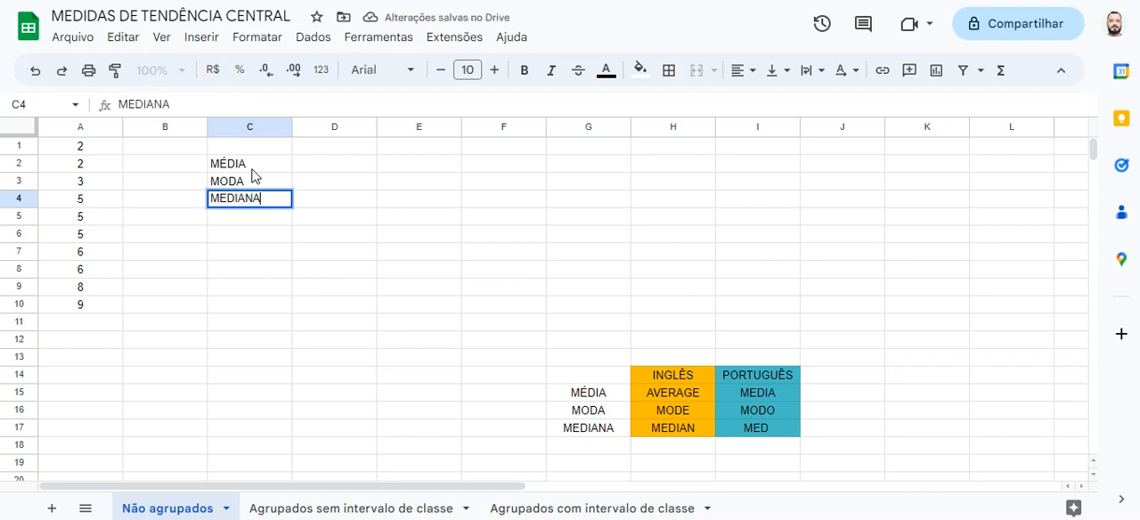
key("Tab")
Calculate the mean in D2 with the AVERAGE function over the whole of column A, =AVERAGE(A:A)
key("Up")
key("Up")
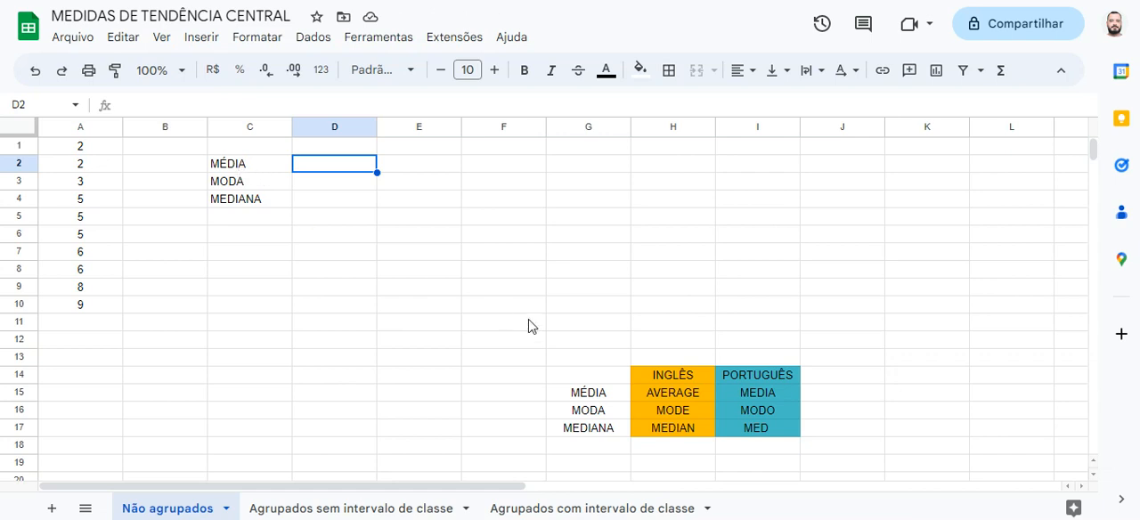
left_click(688, 395)
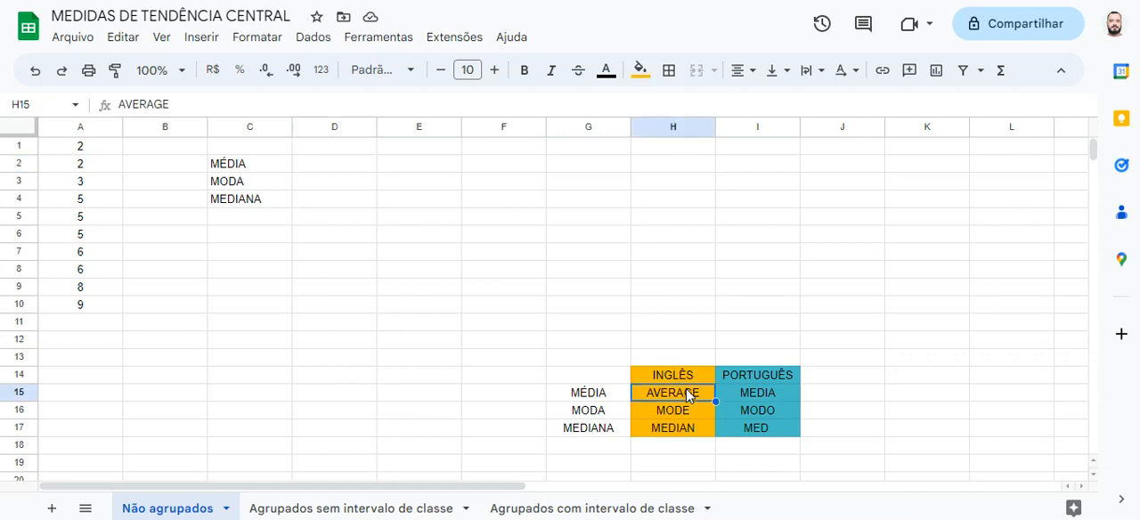
left_click(339, 169)
type("=")
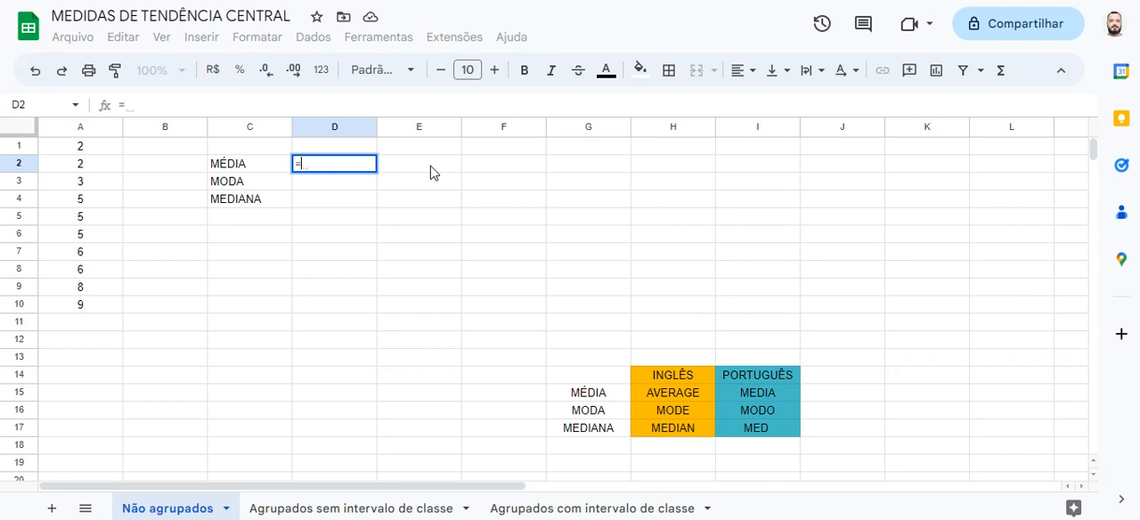
type("AVERA")
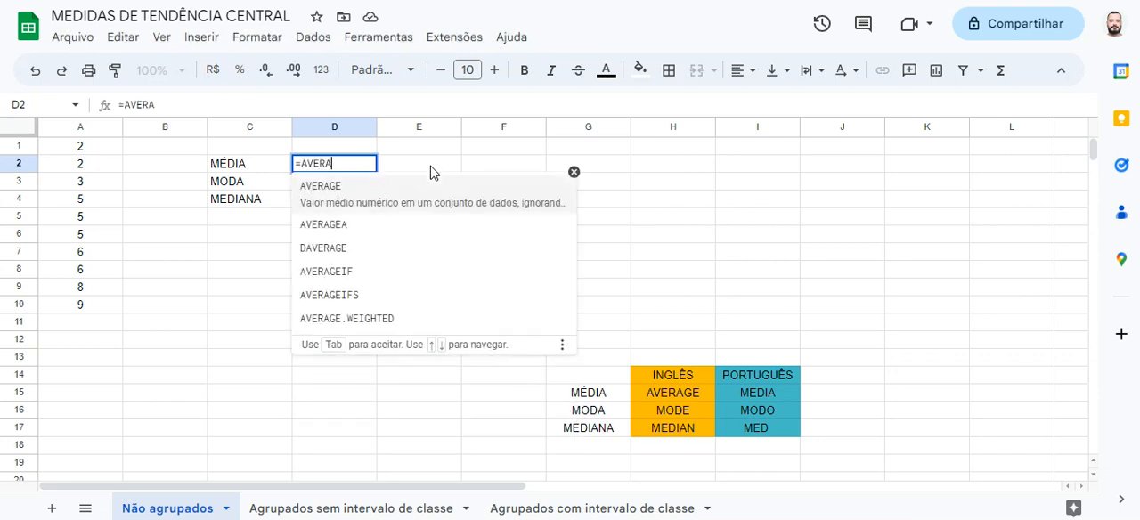
left_click(362, 192)
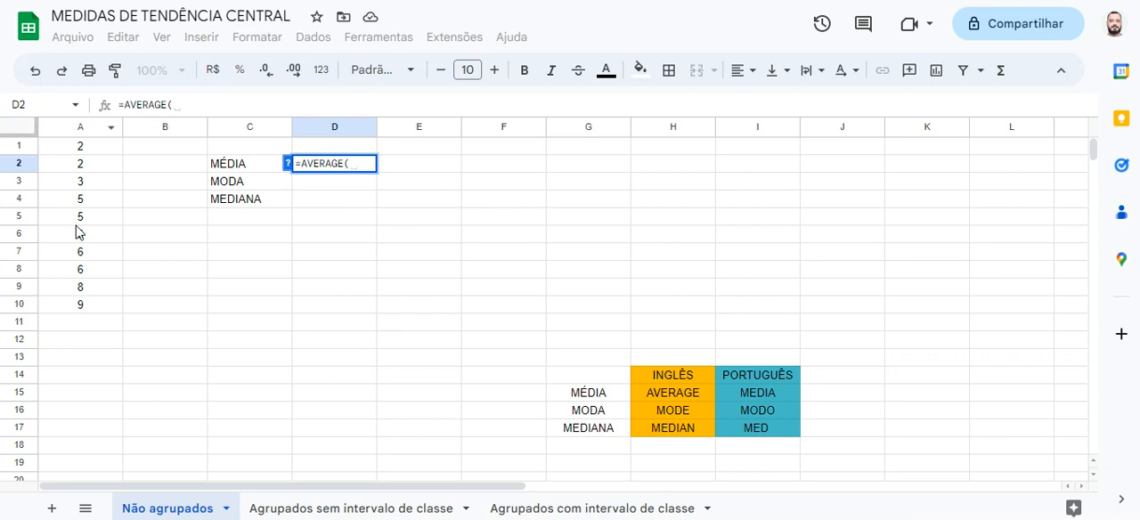
left_click_drag(80, 149, 84, 303)
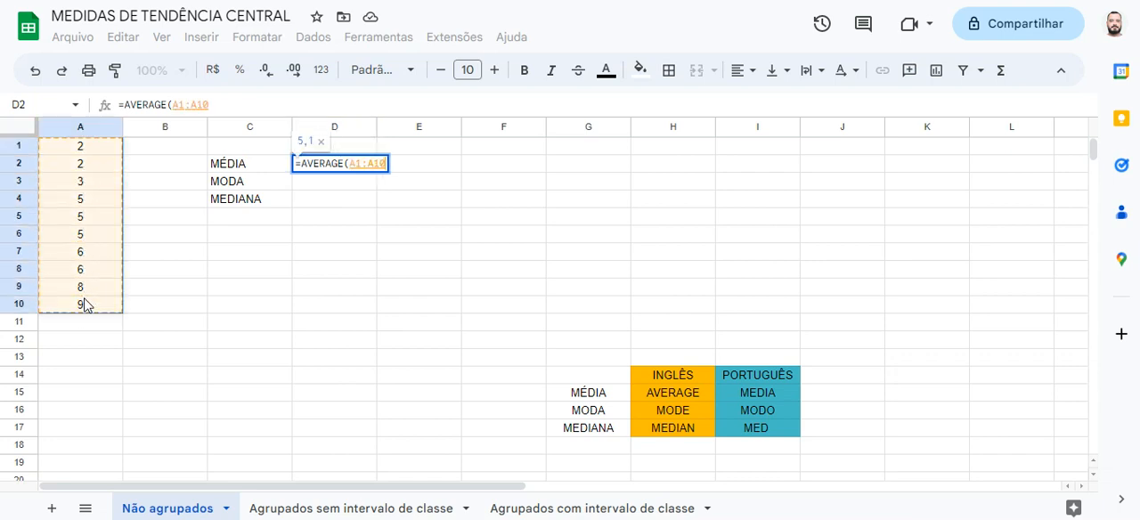
left_click(71, 131)
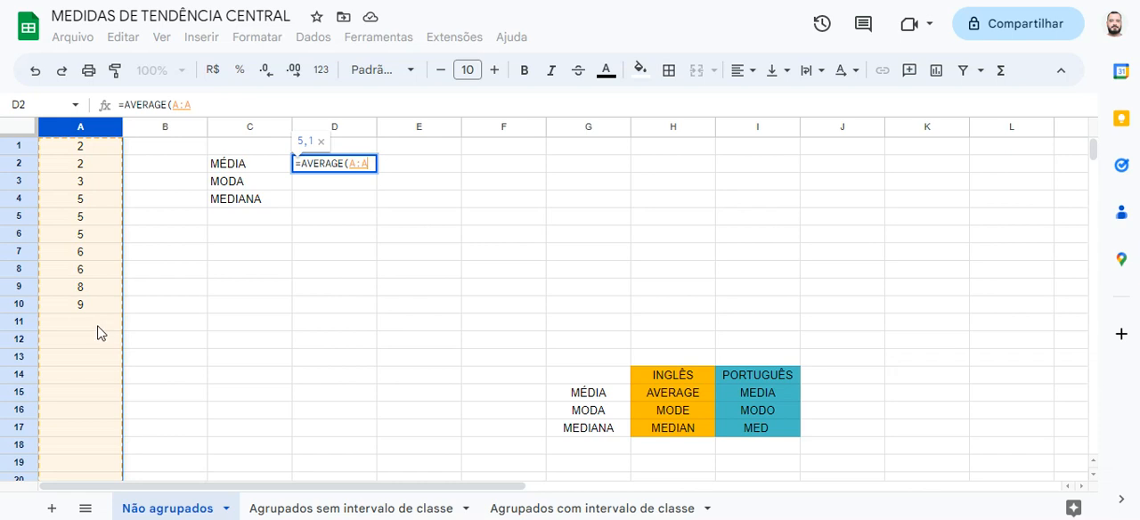
left_click_drag(106, 154, 90, 308)
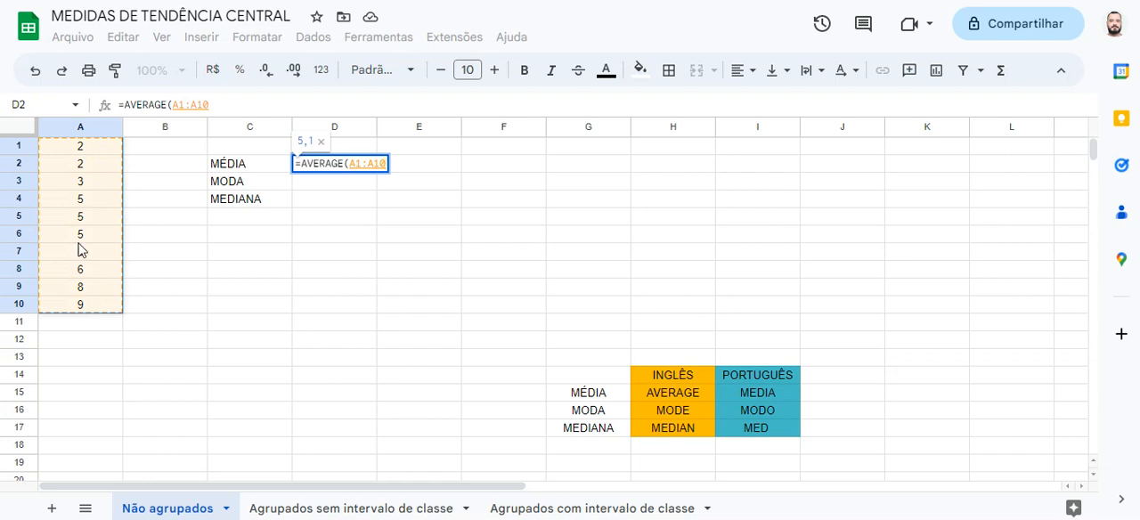
left_click(68, 128)
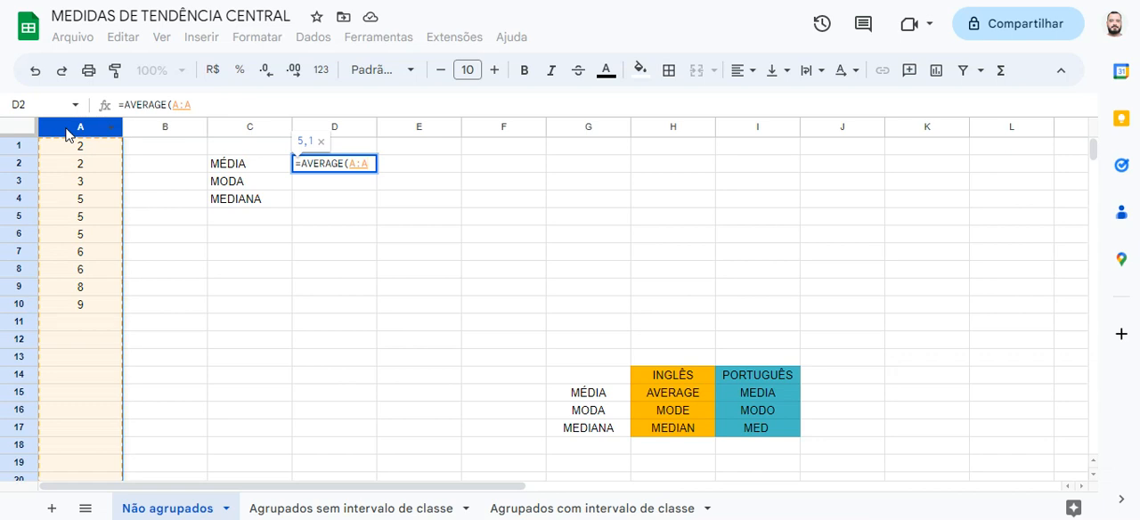
key("Return")
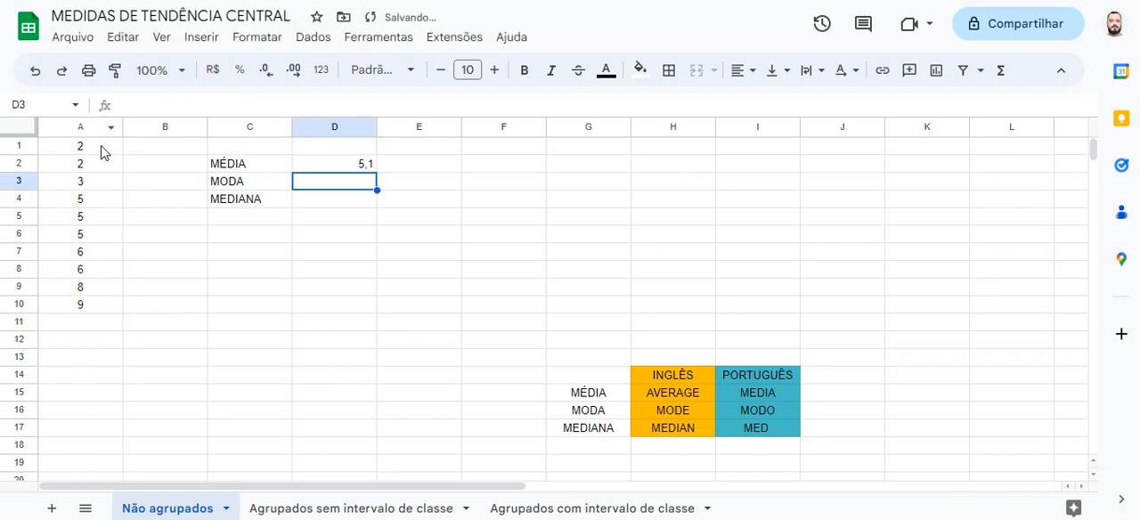
left_click(347, 167)
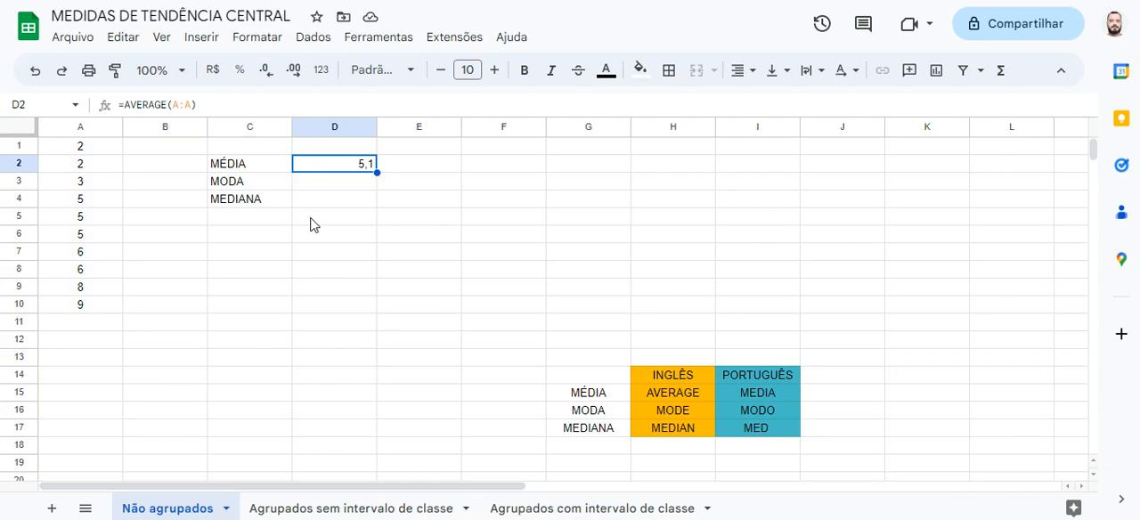
Calculate the mode in D3 with =MODE(A:A) and reject the autofill suggestion for the cell below
left_click(312, 189)
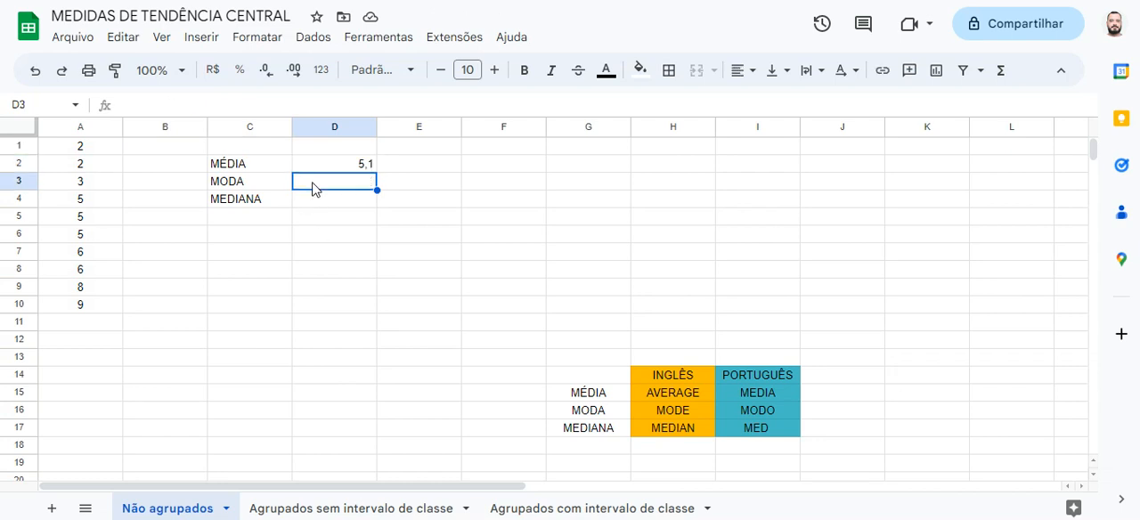
left_click(696, 413)
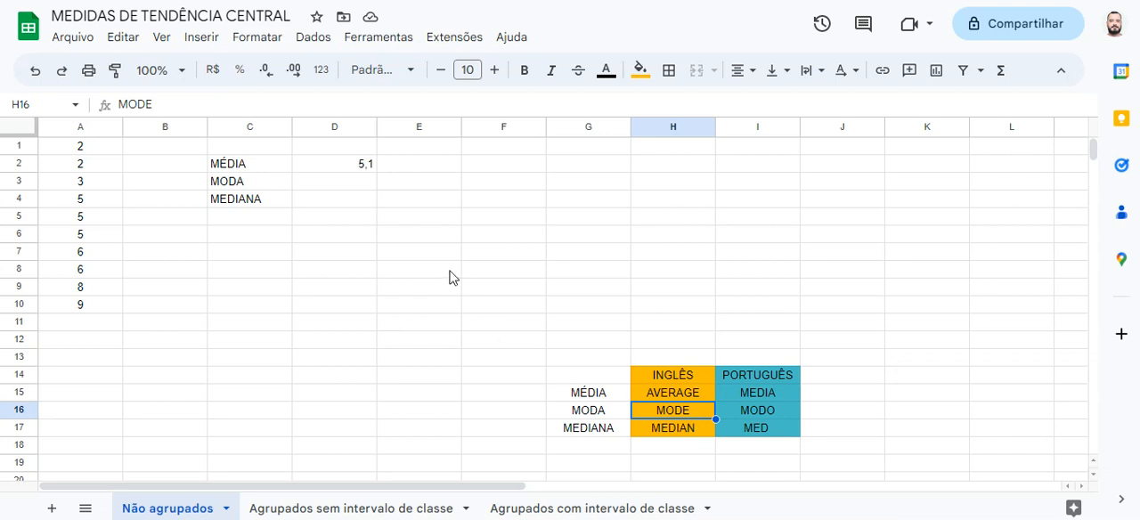
left_click(363, 186)
type("=MODE")
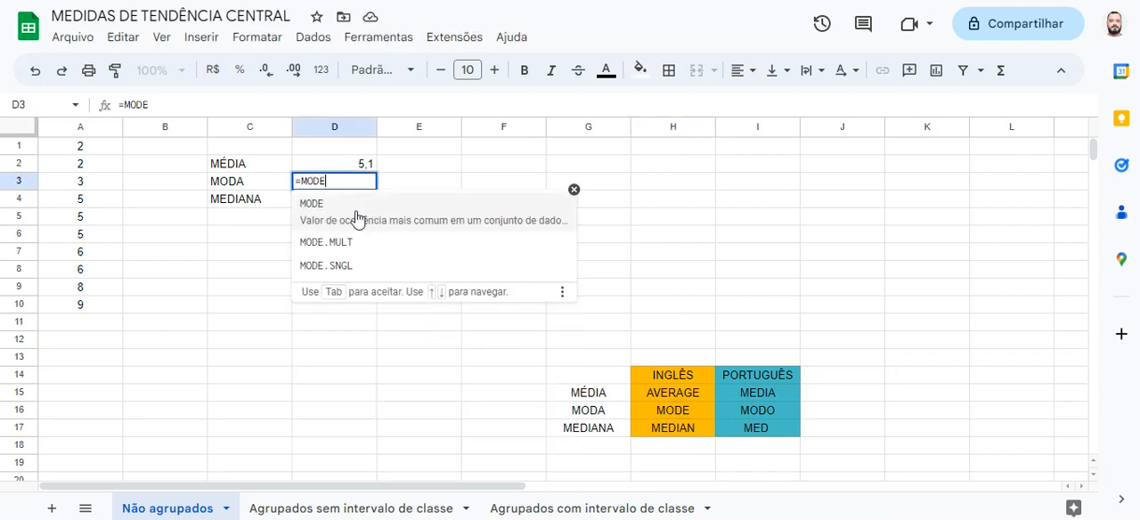
left_click(411, 216)
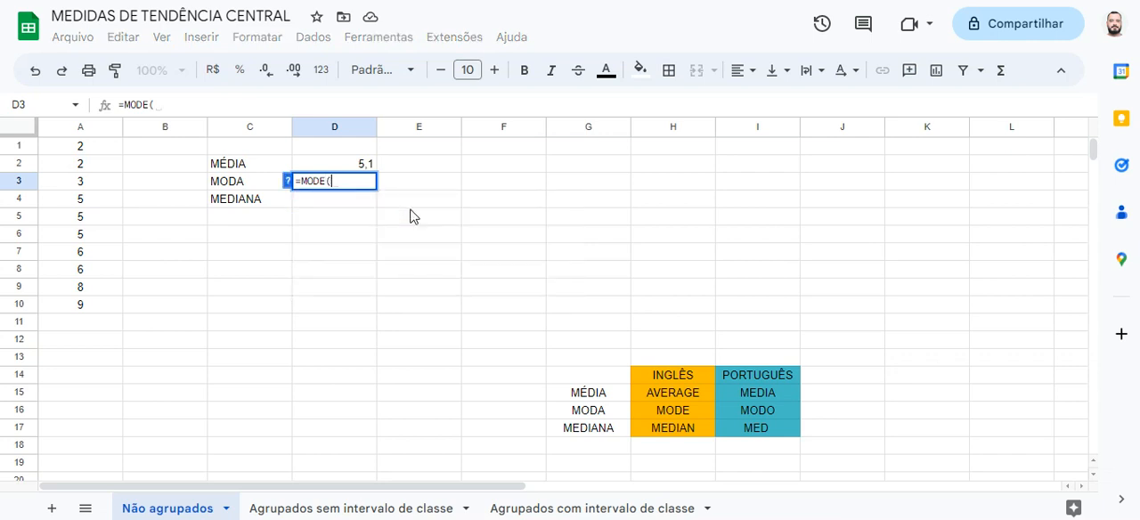
left_click(73, 132)
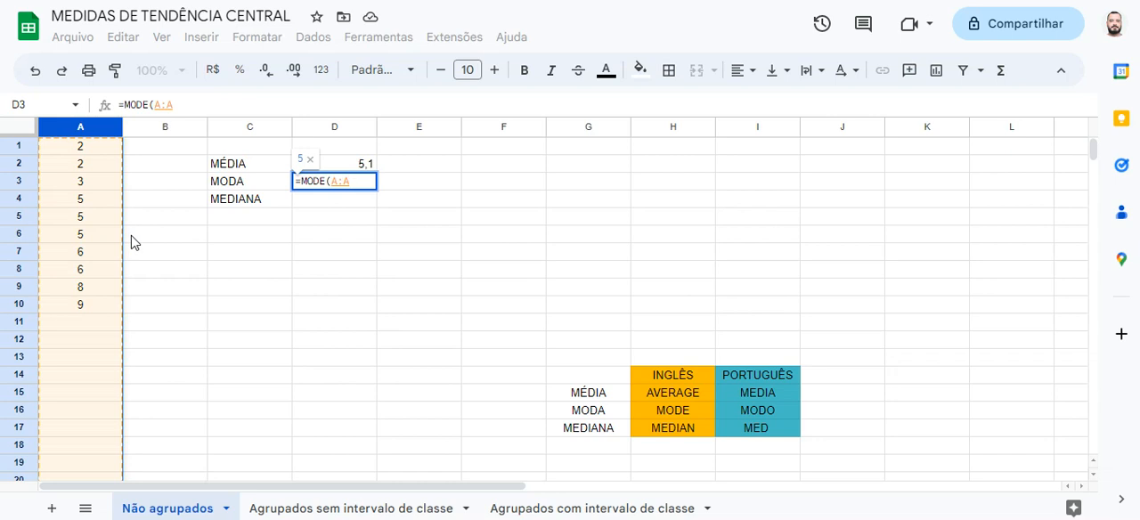
key("Return")
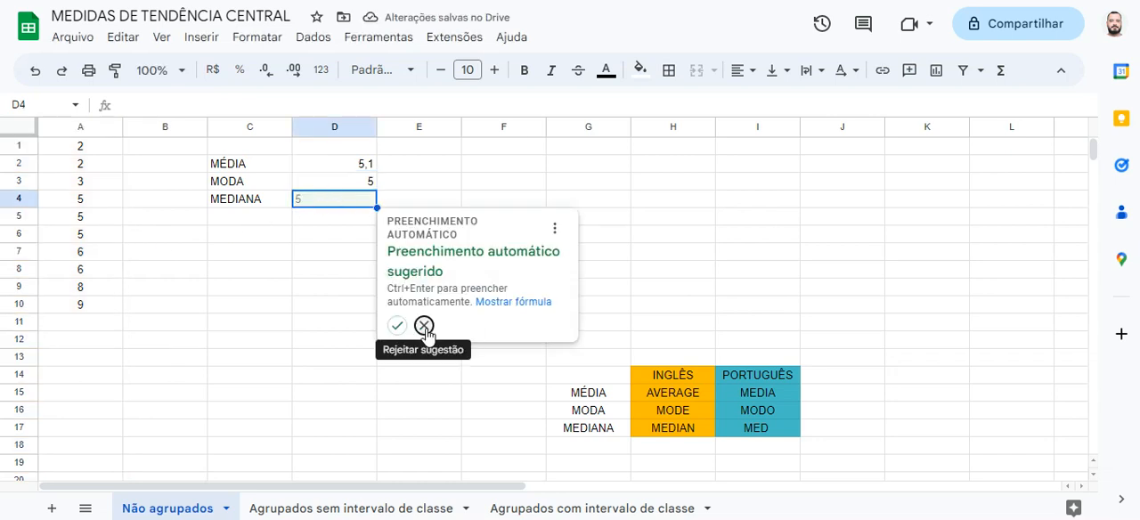
left_click(424, 325)
left_click(347, 188)
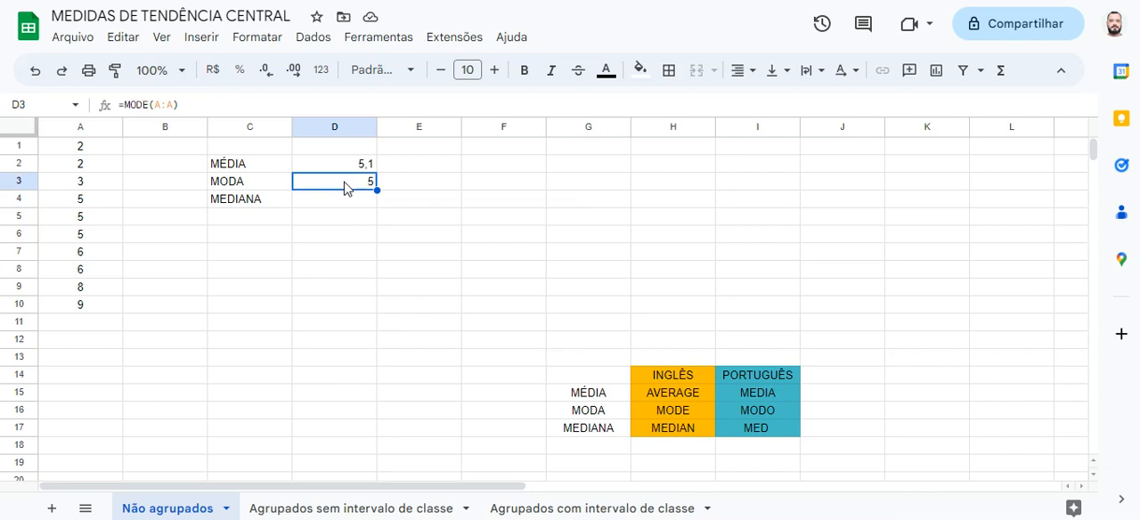
left_click(106, 152)
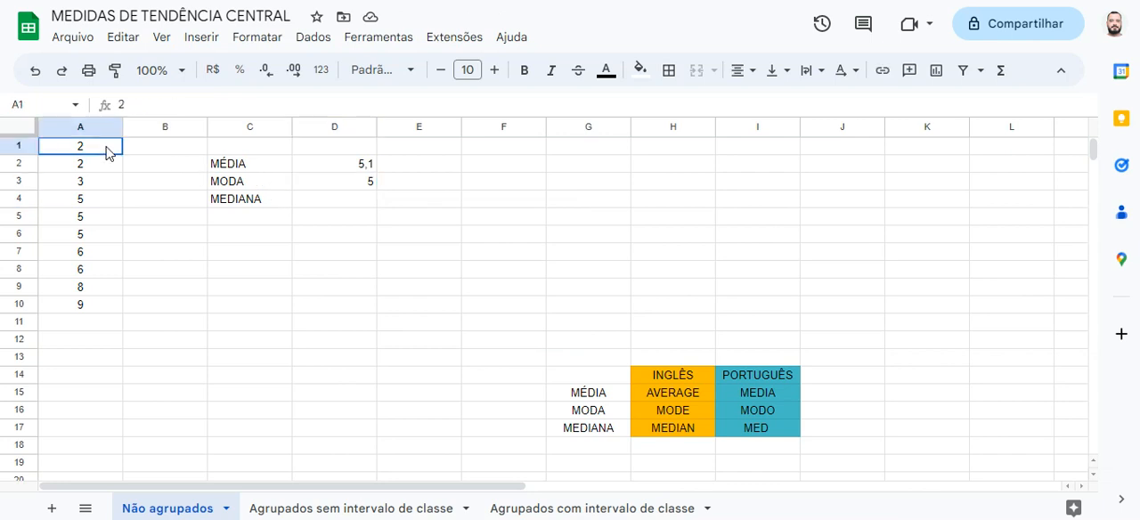
Examine the ordered values in column A from A2 to A8 and check the mode formula in D3
left_click(103, 164)
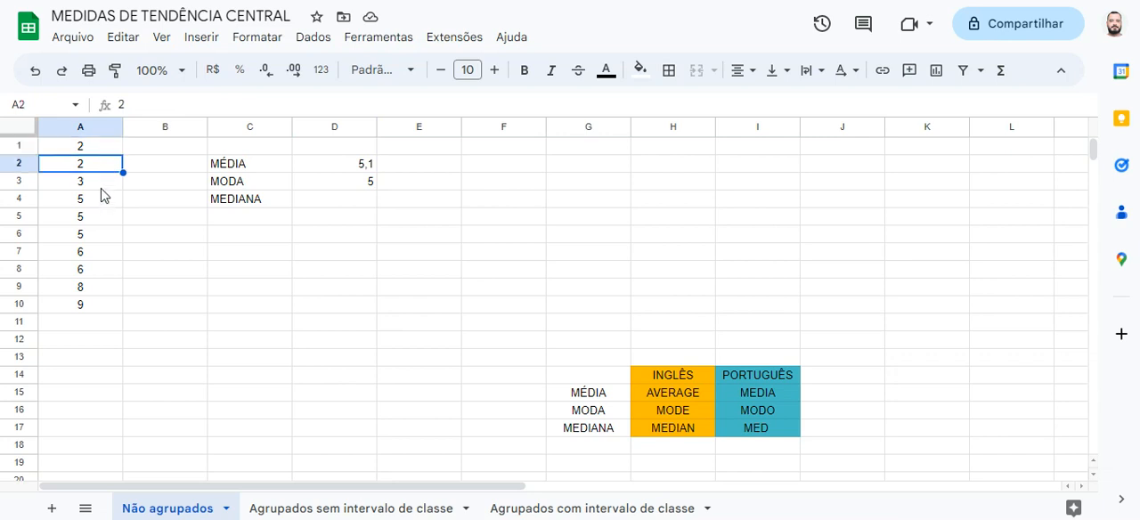
left_click(103, 182)
left_click(100, 201)
left_click(101, 221)
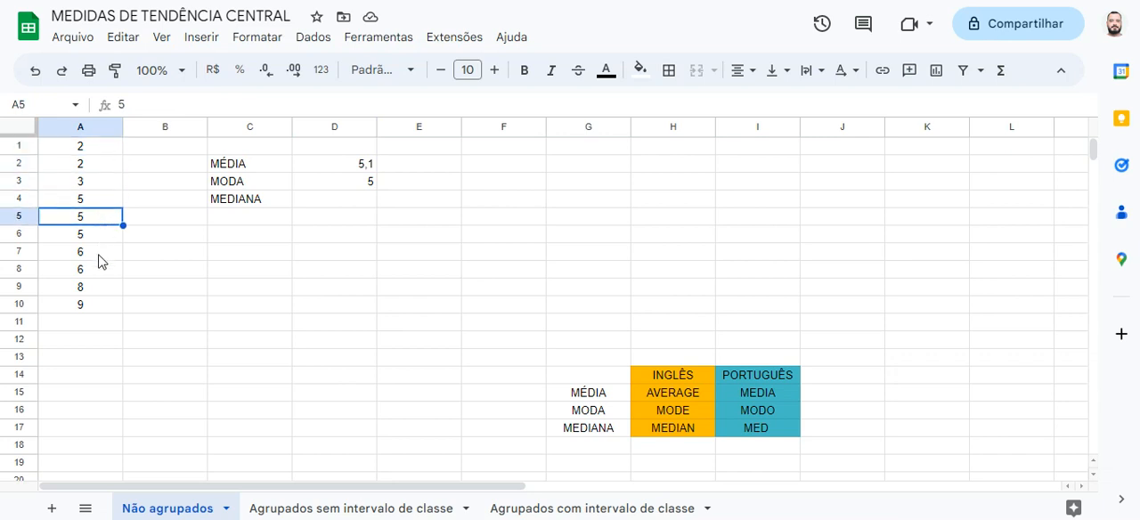
left_click(100, 238)
left_click(99, 257)
left_click(101, 273)
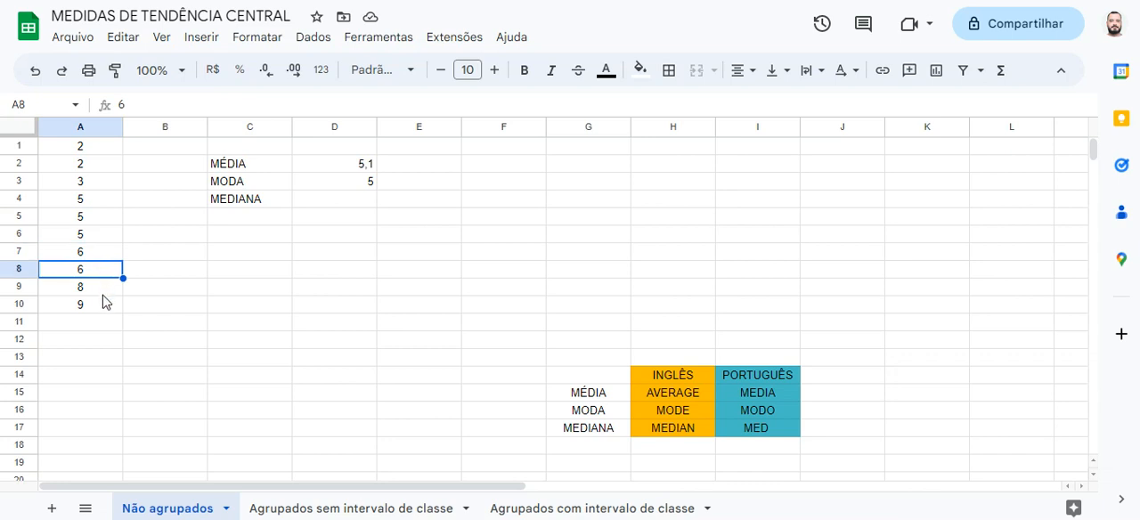
left_click(351, 189)
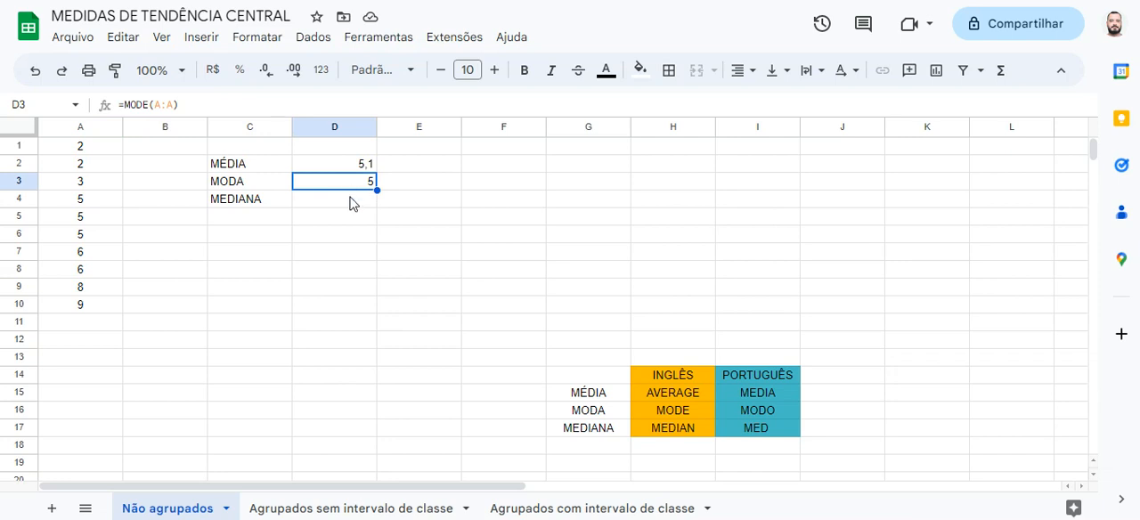
Calculate the median in D4 with the English function name listed in H17, using =MEDIAN(A:A) over the whole of column A
left_click(344, 203)
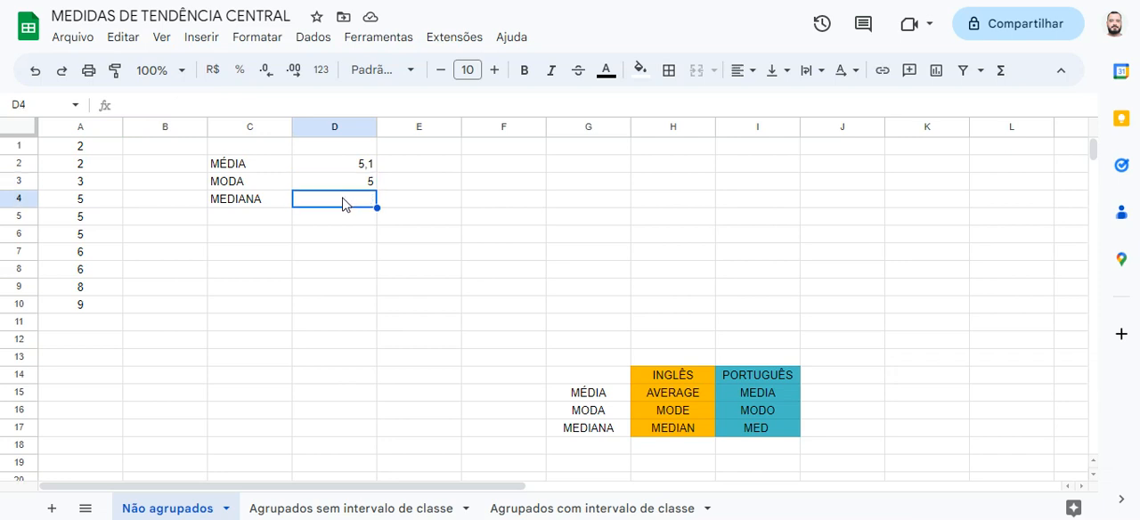
left_click(674, 434)
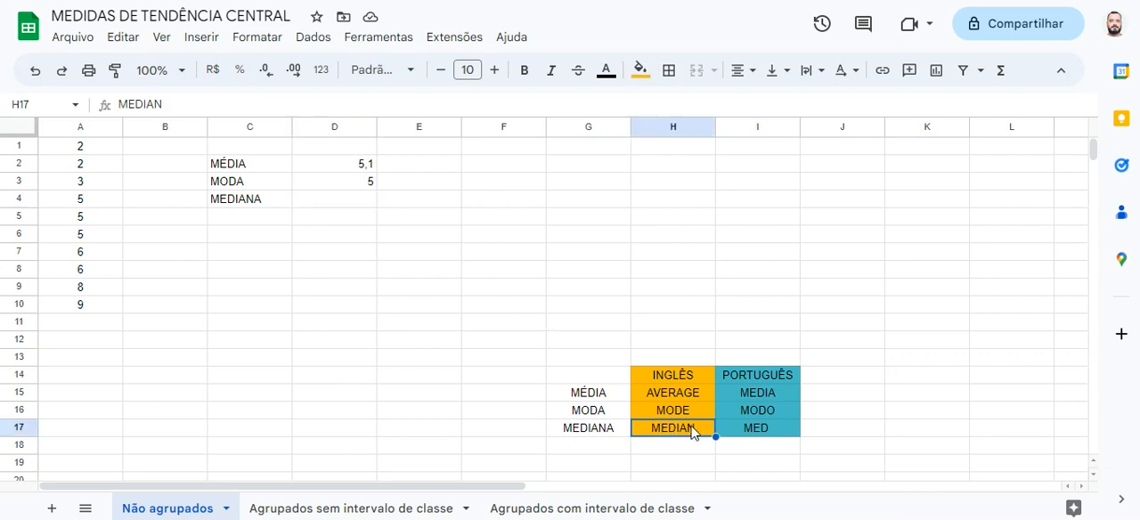
left_click(352, 207)
type("=MEDI")
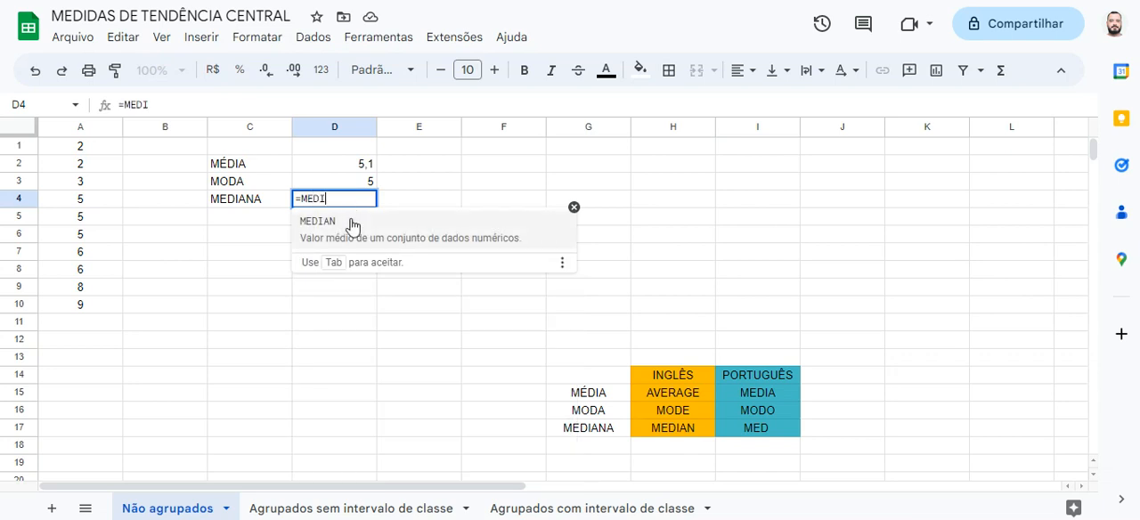
left_click(352, 225)
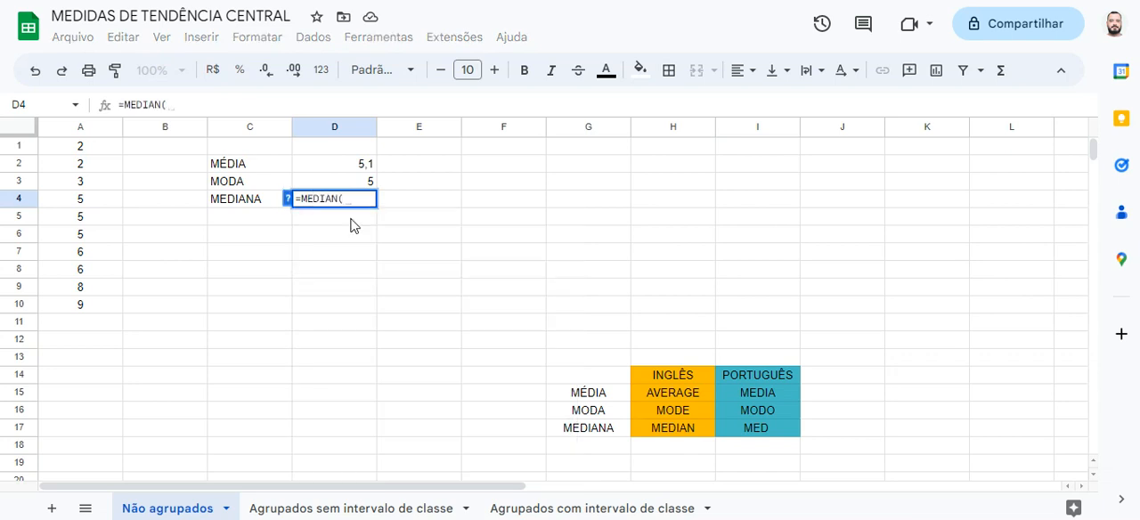
left_click(87, 133)
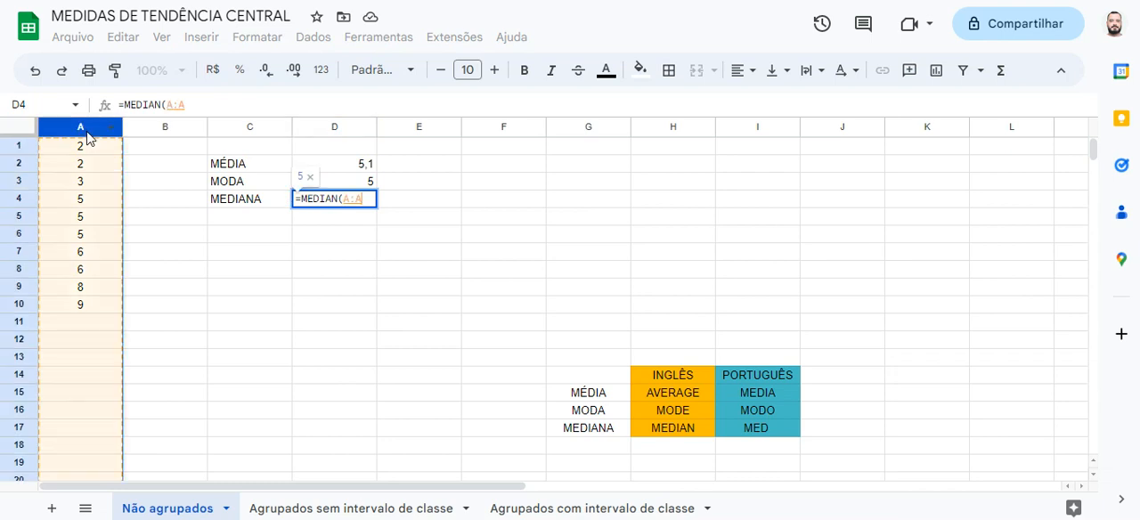
key("Return")
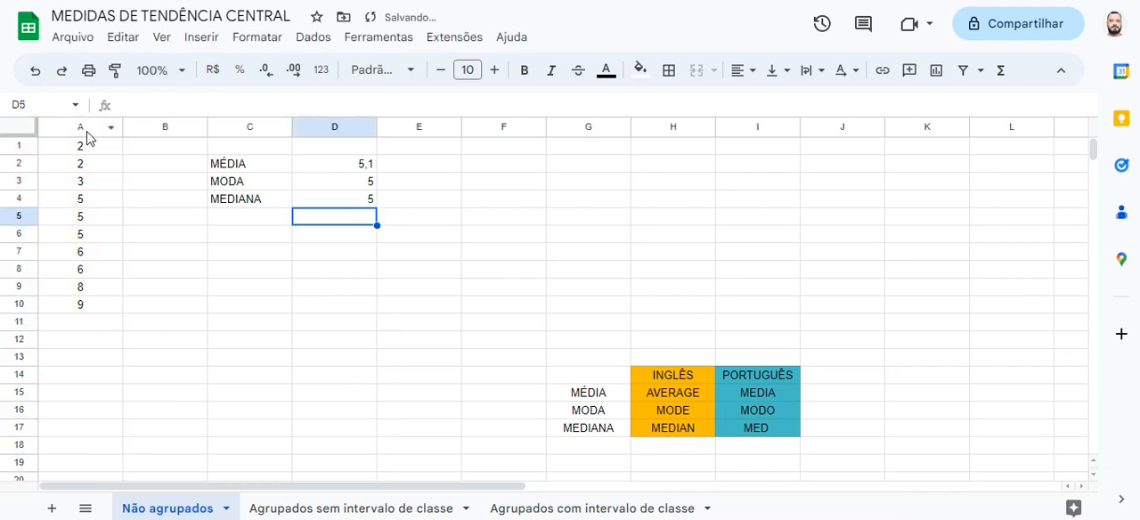
Compare the median in D4 with the two central values in A5:A6, and review the mode and mean results
left_click(304, 205)
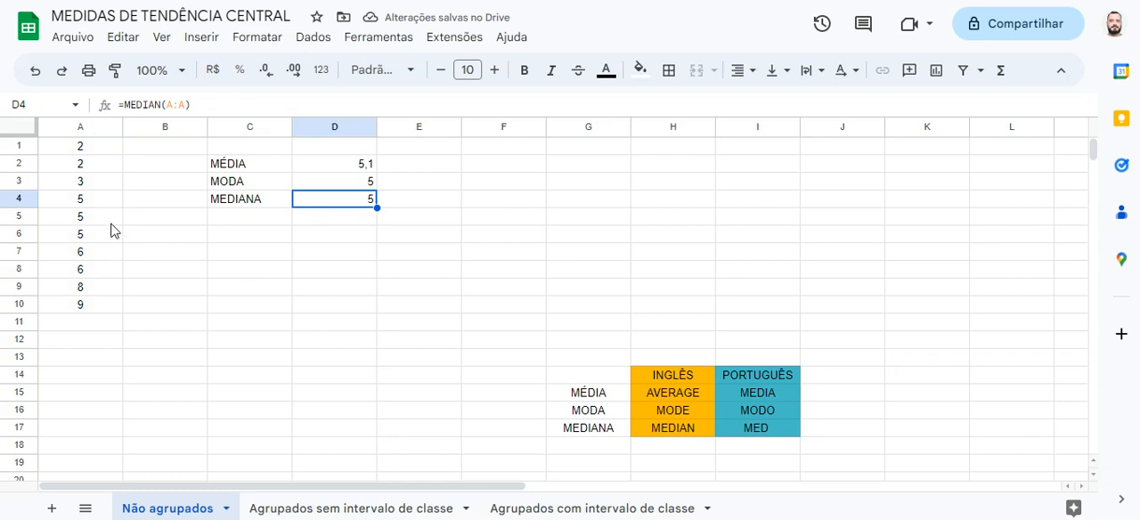
left_click_drag(110, 227, 108, 239)
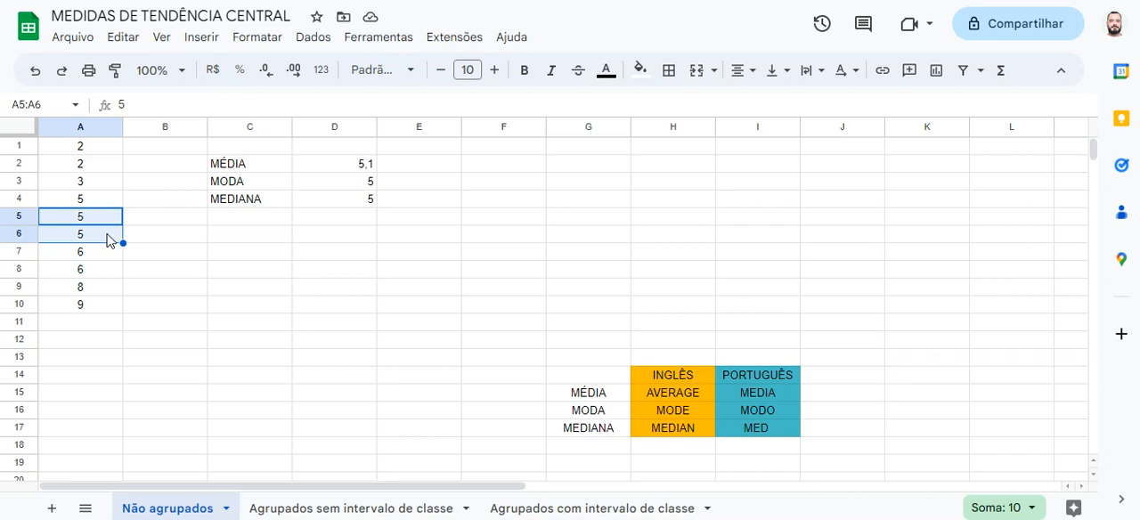
left_click(303, 207)
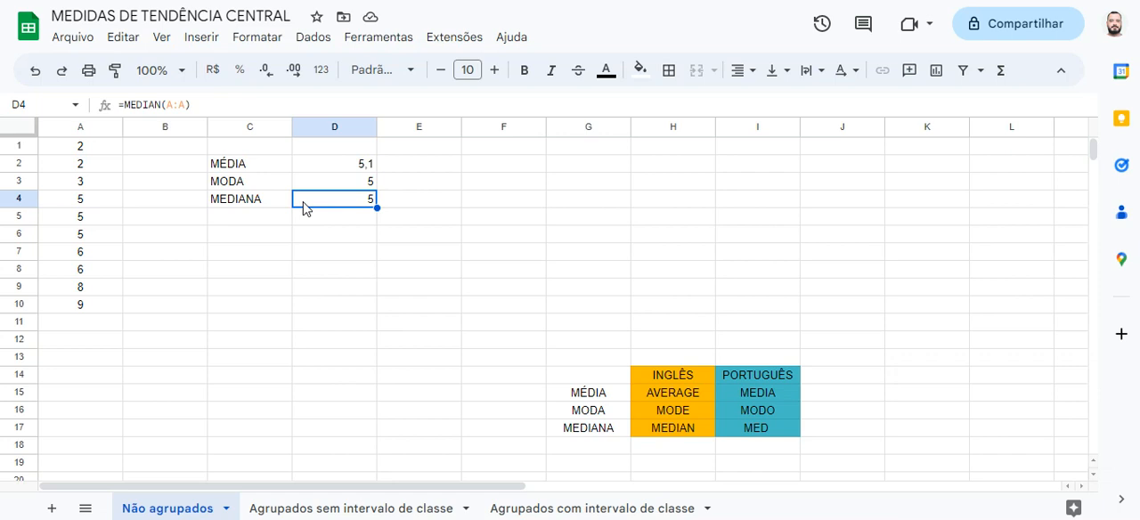
left_click(306, 184)
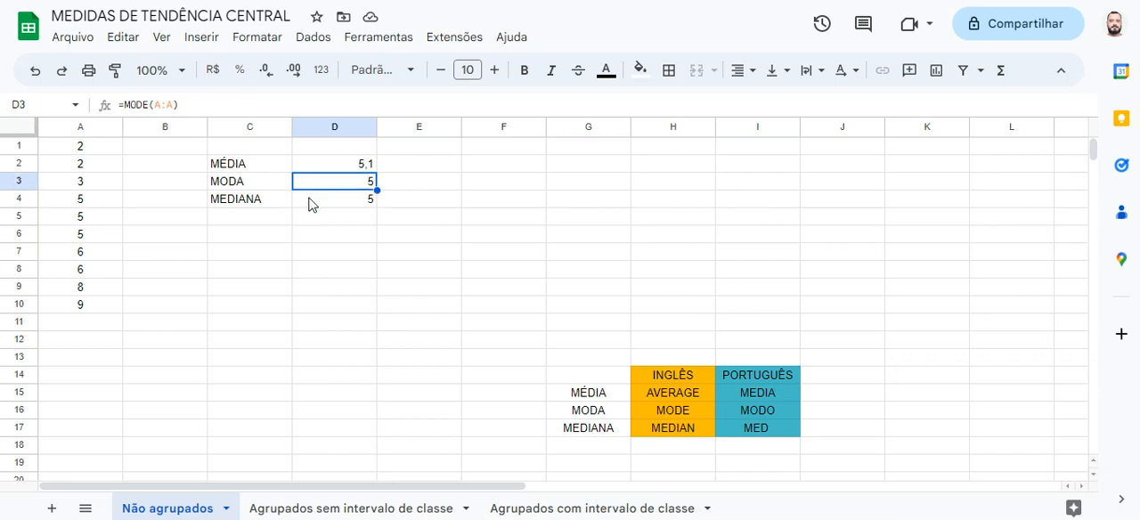
left_click(309, 204)
left_click(315, 169)
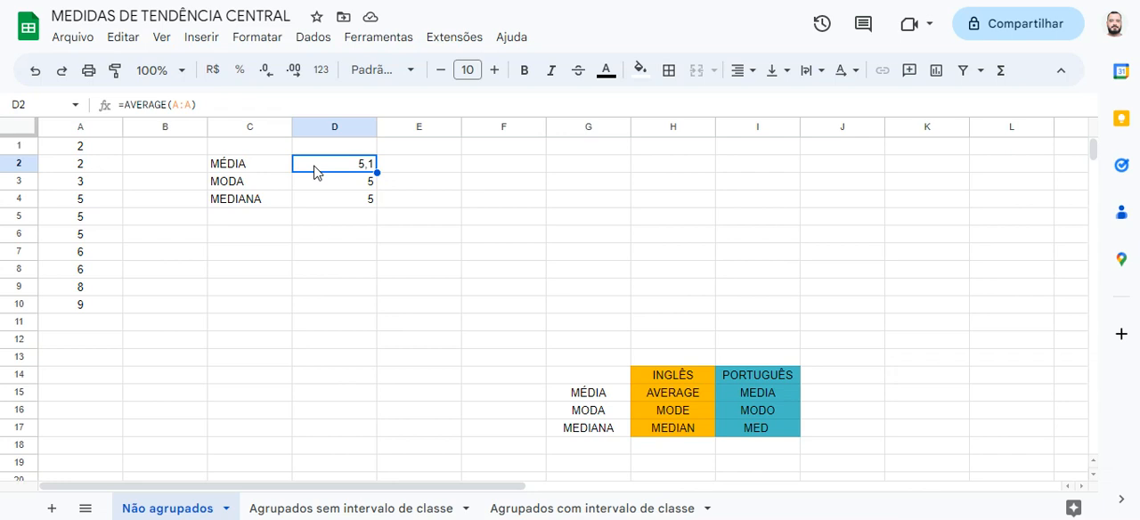
Change the text colour of the labels and results in C2:D4 to red
left_click(260, 167)
left_click_drag(327, 179, 331, 193)
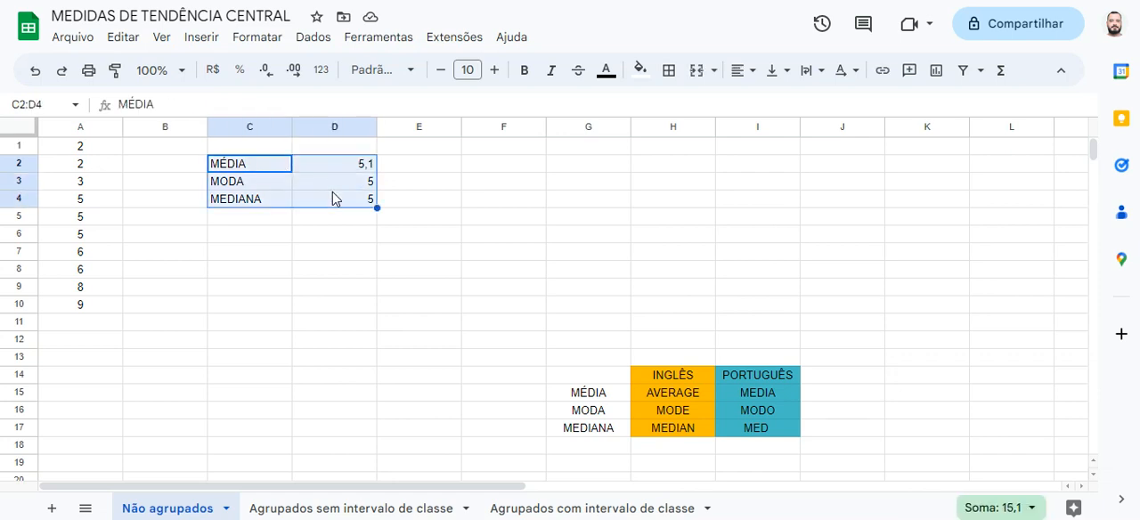
left_click(607, 92)
left_click(628, 147)
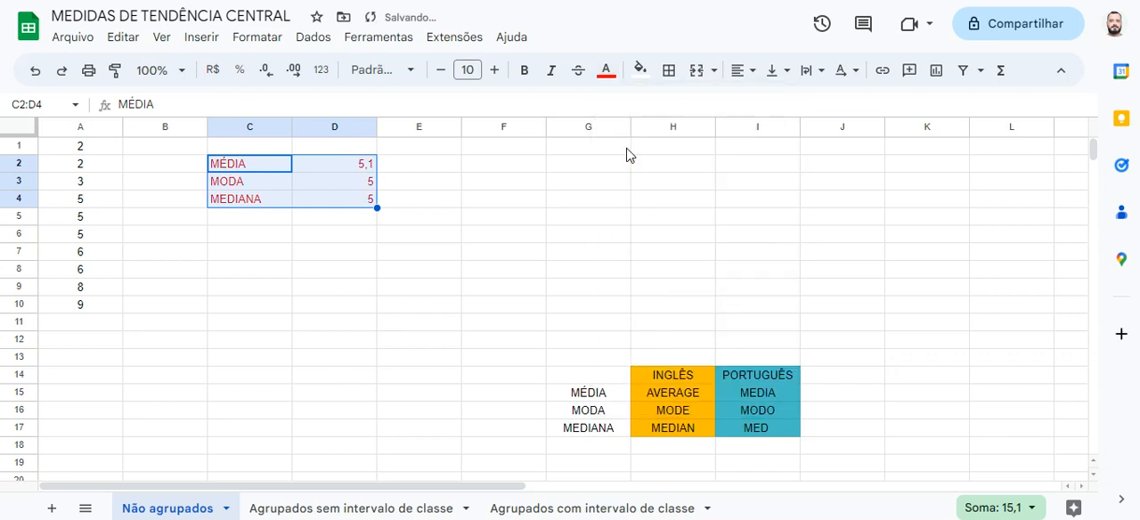
left_click(323, 270)
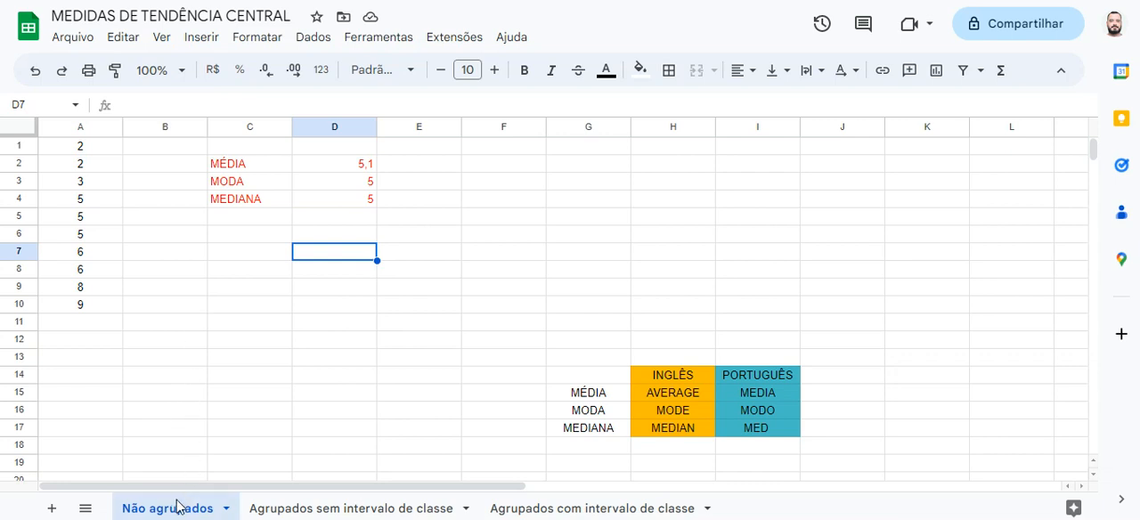
Open the sheet "Agrupados sem intervalo de classe" and examine the xi values in column A of the frequency table
left_click(323, 509)
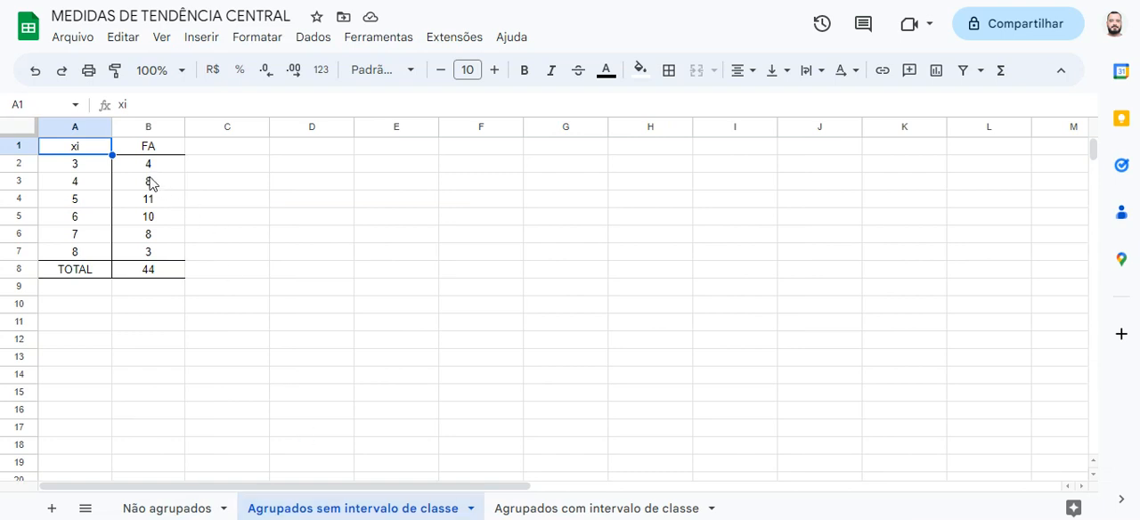
left_click(204, 182)
left_click(56, 151)
key("Down")
key("Down")
key("Down")
key("Down")
key("Down")
key("Down")
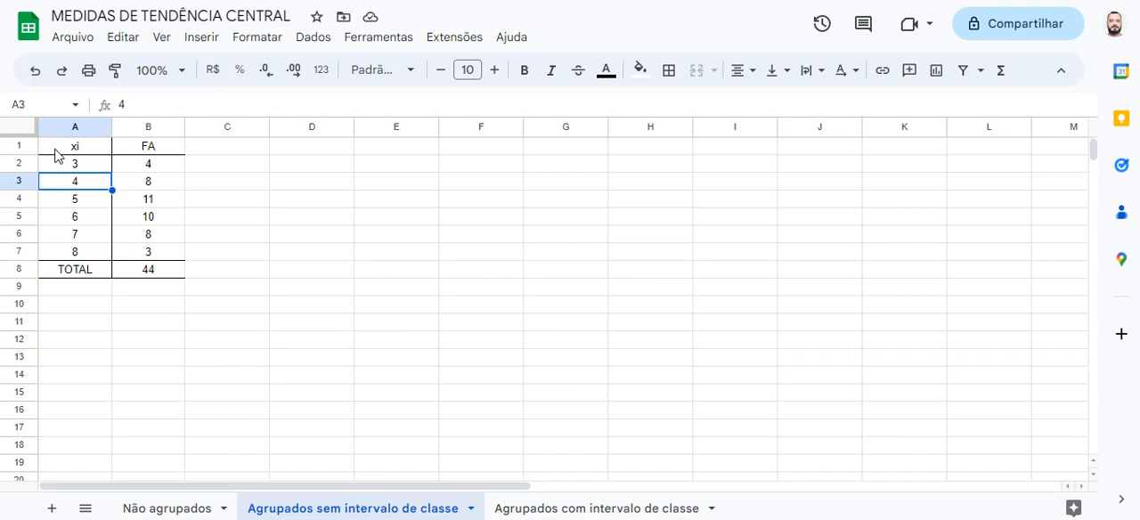
key("Up")
key("Up")
key("Up")
key("Up")
key("Up")
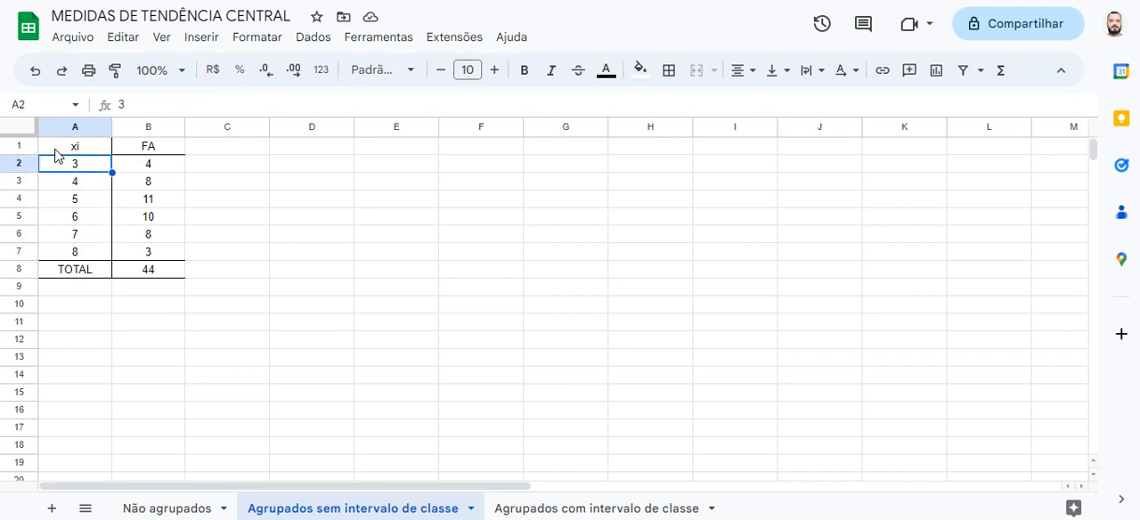
key("Down")
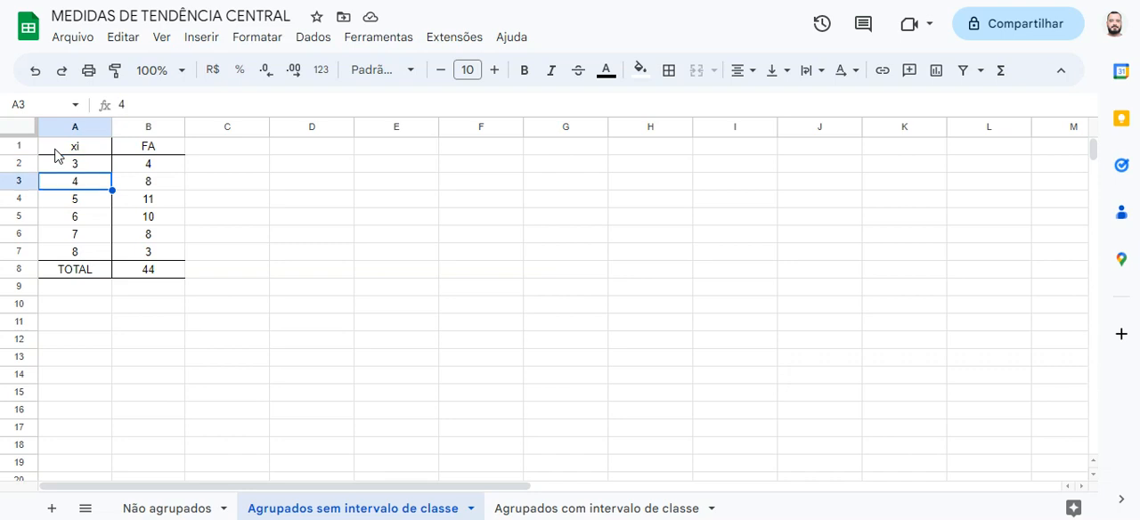
key("Down")
key("Down")
key("Down")
key("Down")
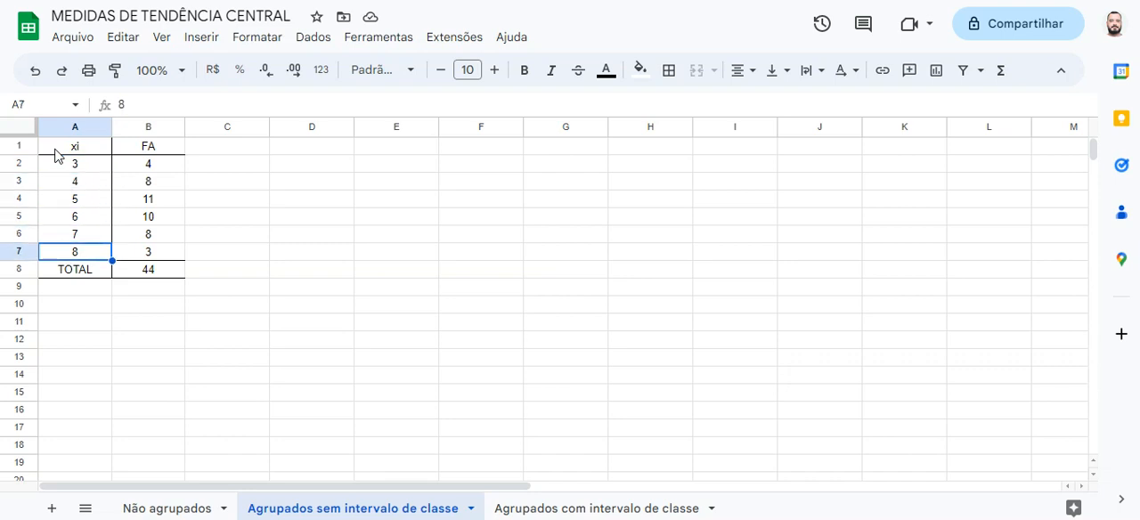
key("Up")
key("Up")
key("Up")
key("Up")
key("Up")
key("Up")
Read the FA column of the frequency table row by row, matching each frequency with its xi value down to row 7
key("Right")
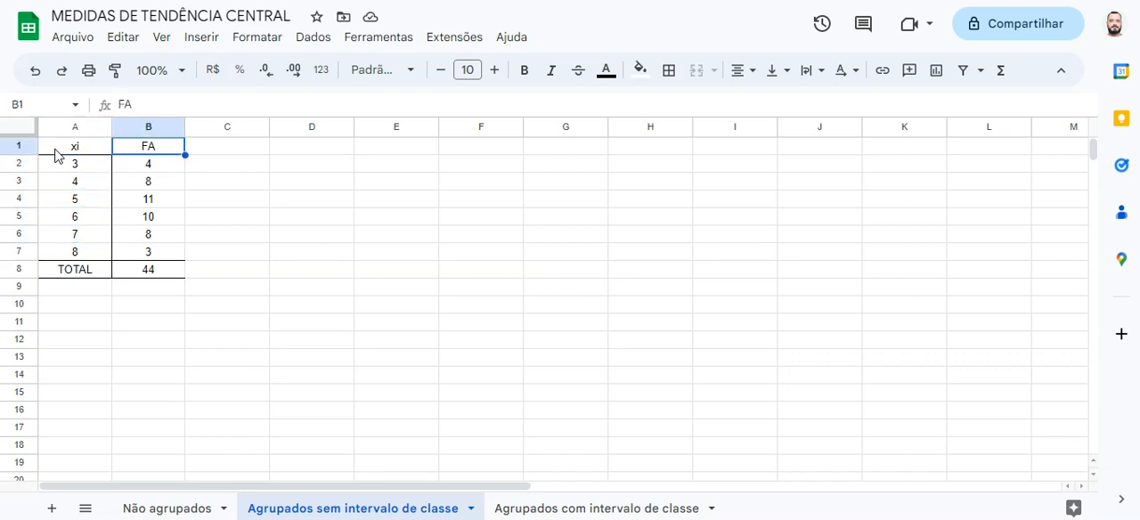
key("Down")
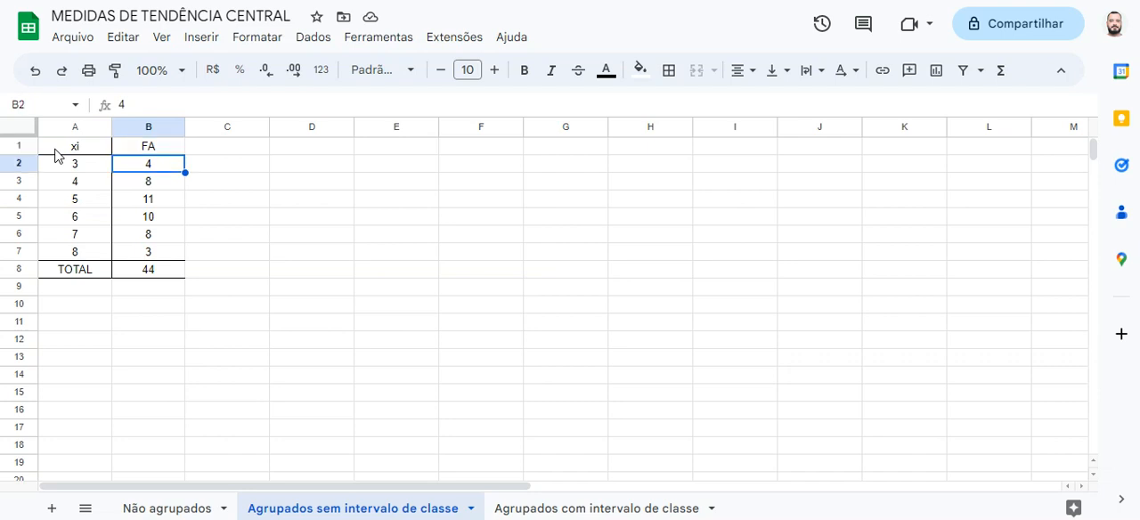
key("Left")
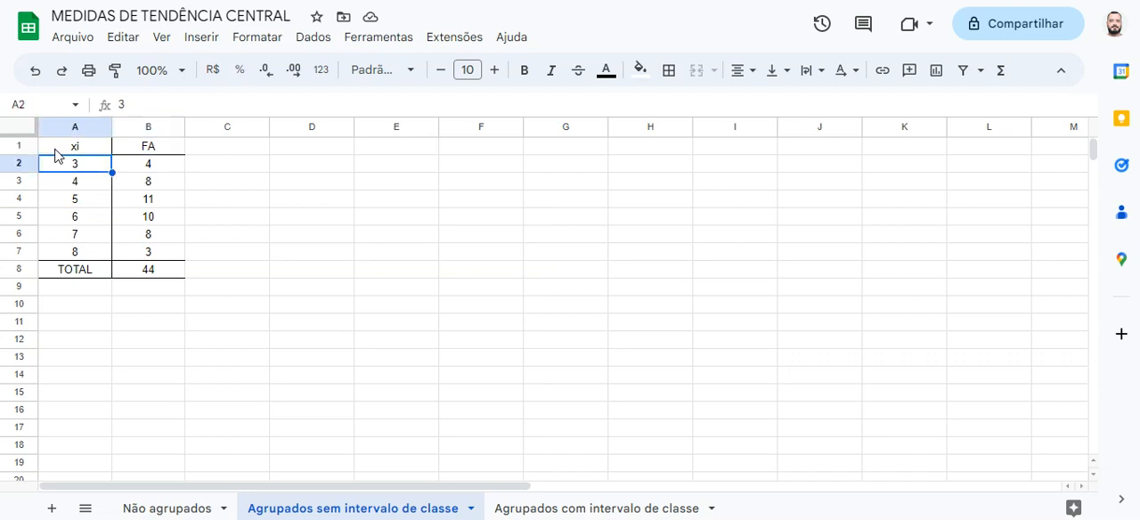
key("Right")
key("Down")
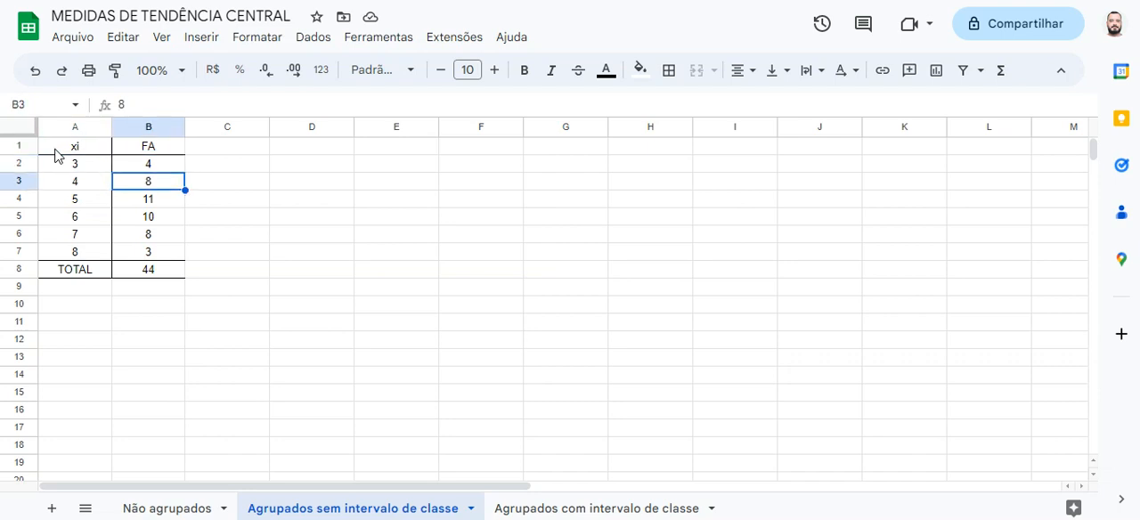
key("Left")
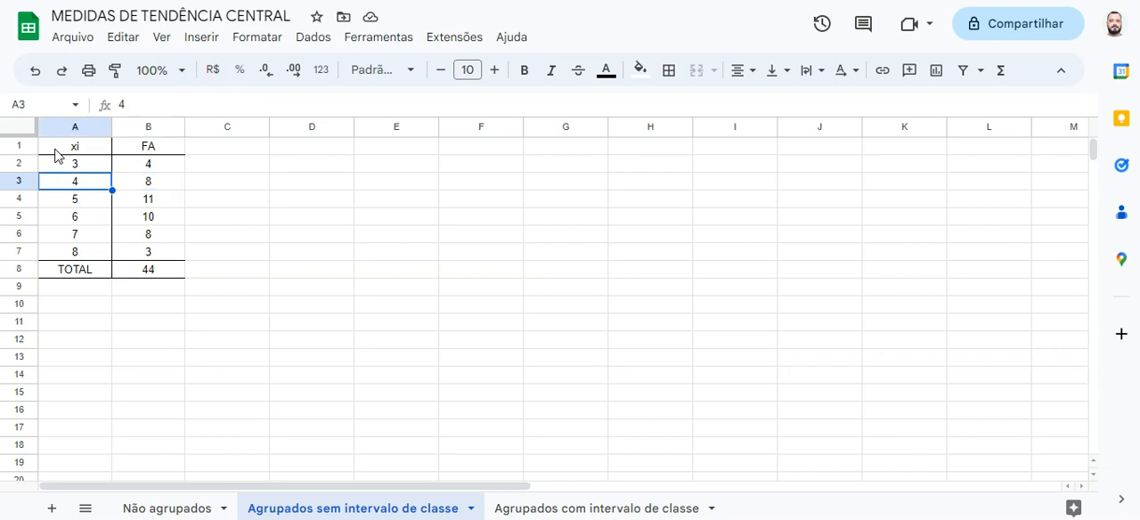
key("Right")
key("Down")
key("Left")
key("Right")
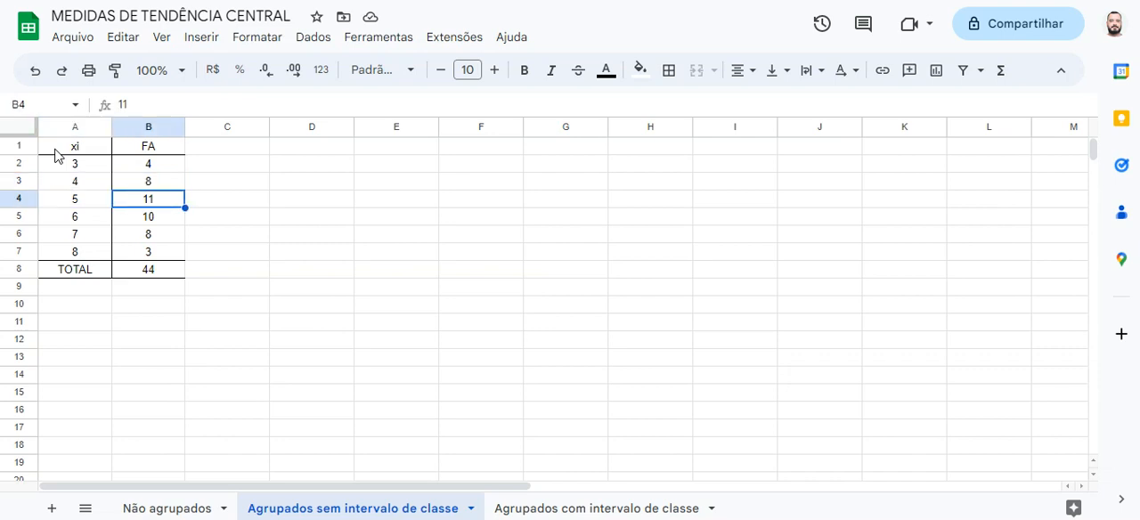
key("Left")
key("Right")
key("Left")
key("Down")
key("Right")
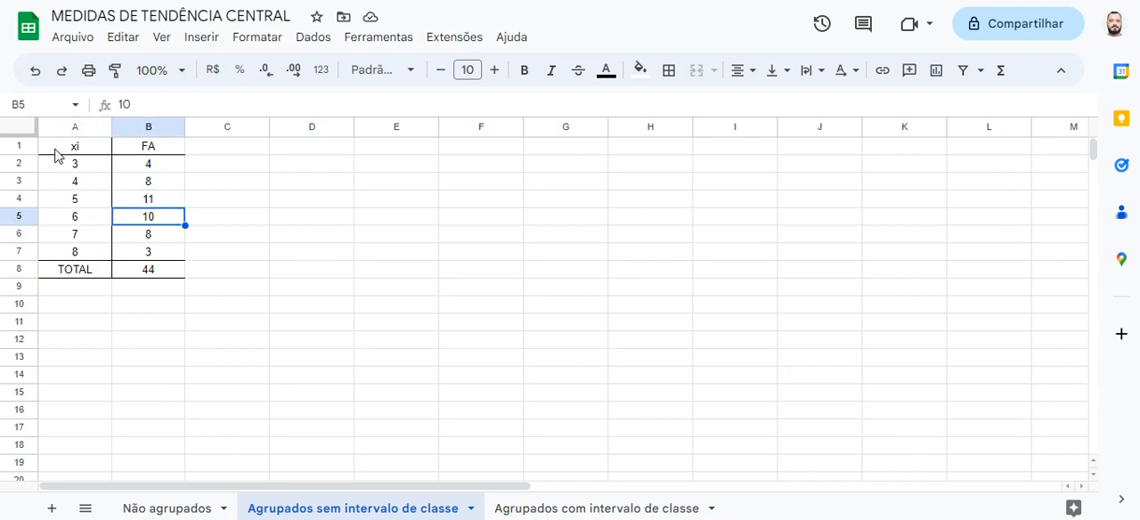
key("Down")
key("Left")
key("Right")
key("Left")
key("Down")
key("Right")
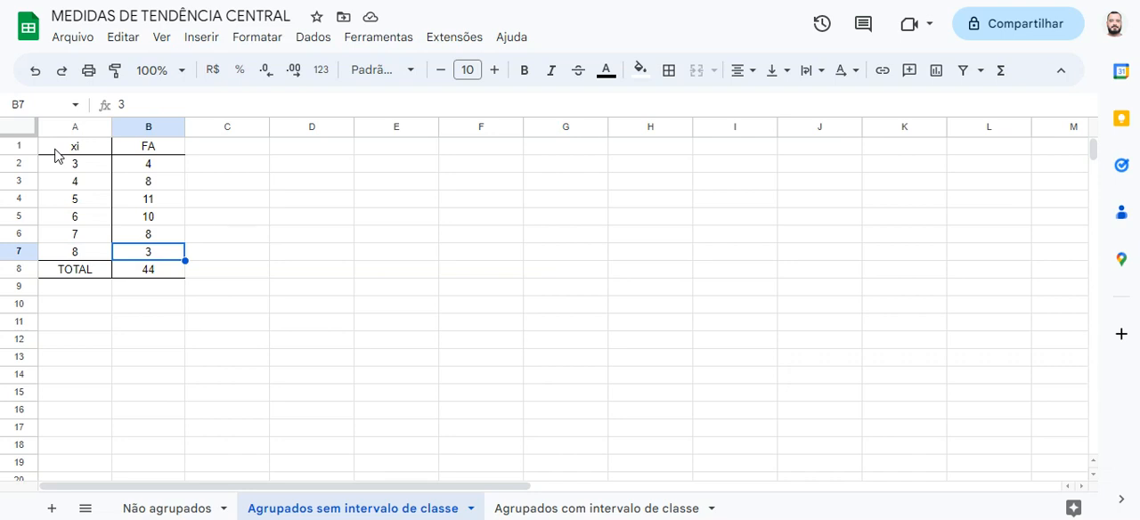
Review the first xi values and the xi heading, and inspect the formula of the FA total in B8
left_click(106, 168)
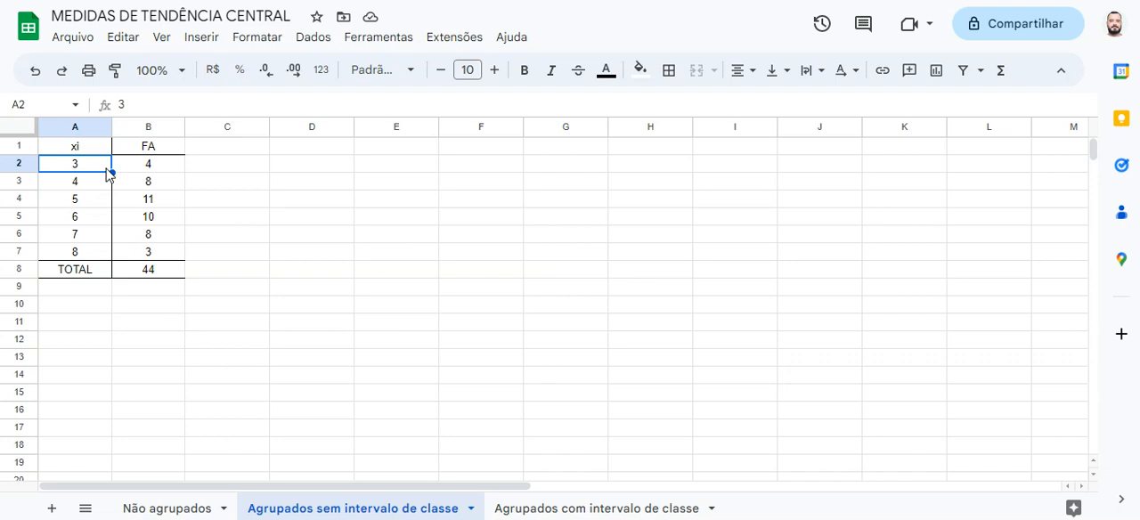
key("Down")
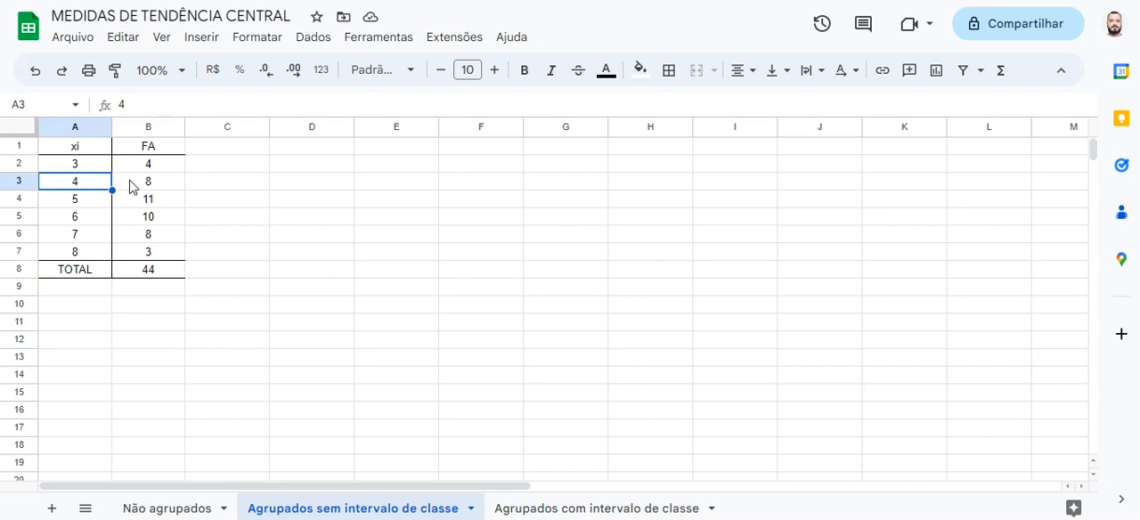
left_click(91, 150)
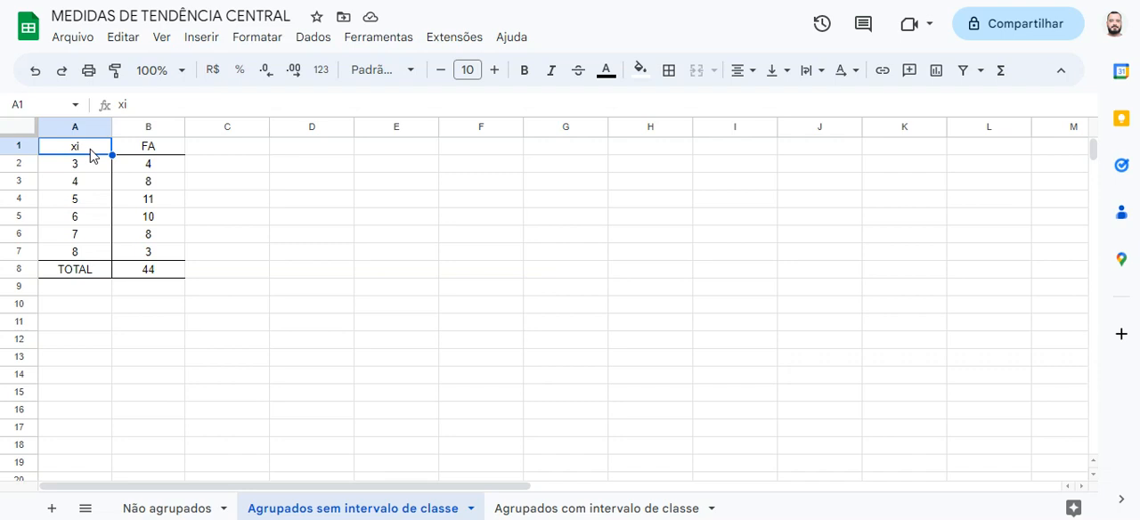
left_click(164, 279)
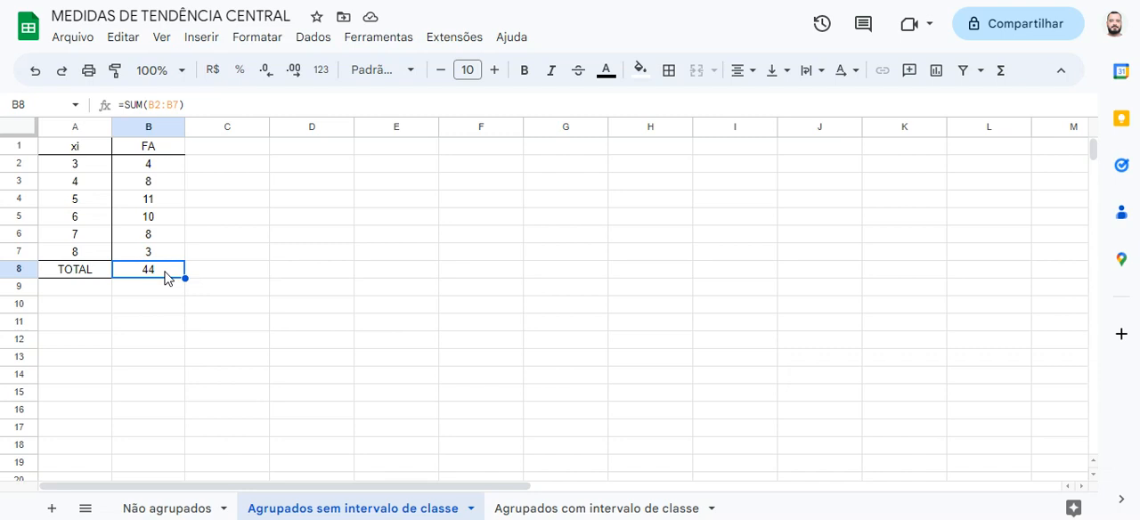
Enter the labels MEDIA, MODA and MEDIANA in cells D12 to D14 below the frequency table
left_click(318, 354)
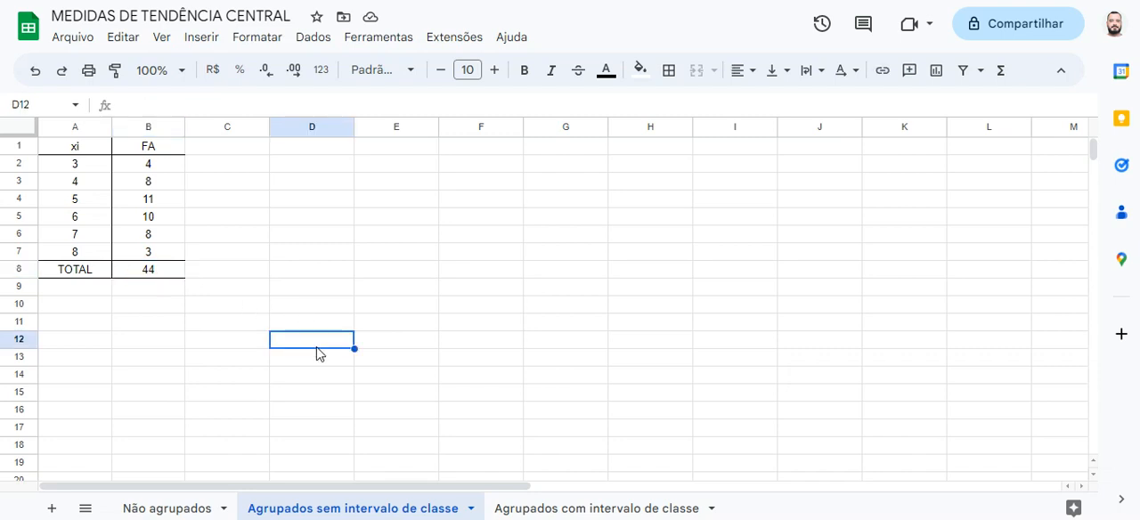
type("MEDIA")
key("Return")
type("MODA")
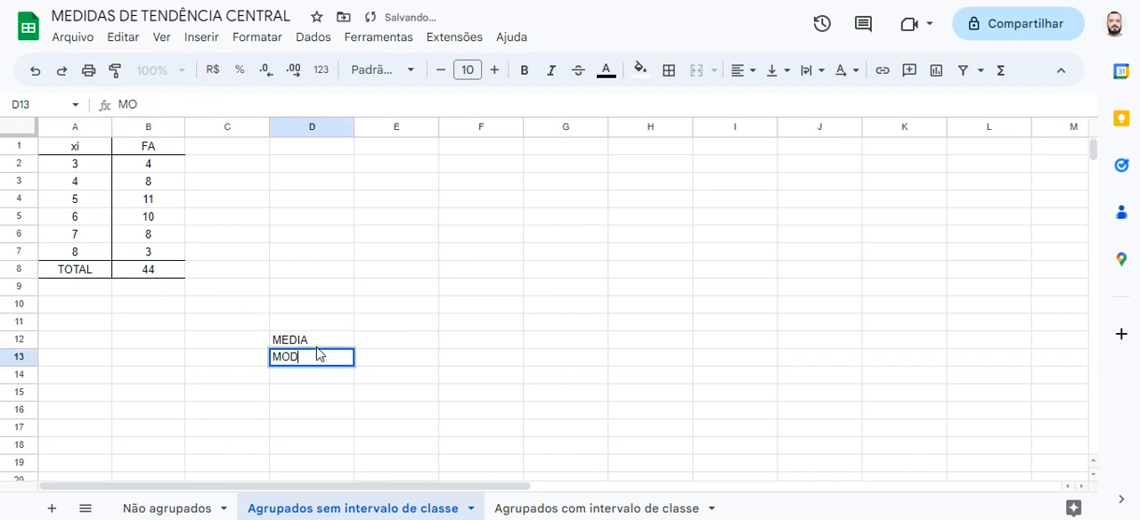
key("Return")
type("MEDIANA")
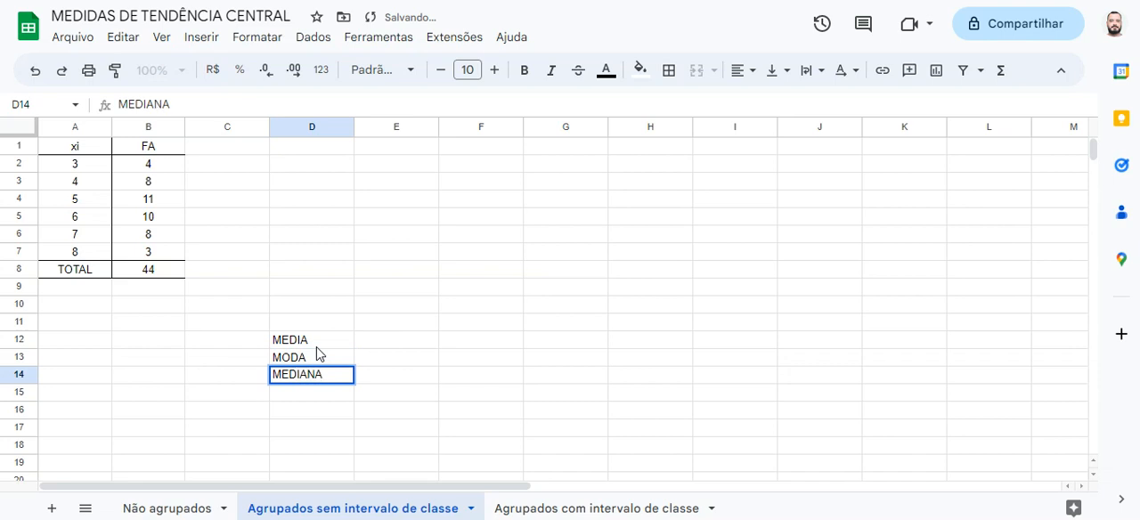
key("Tab")
key("Up")
key("Up")
key("Up")
key("Up")
key("Up")
key("Up")
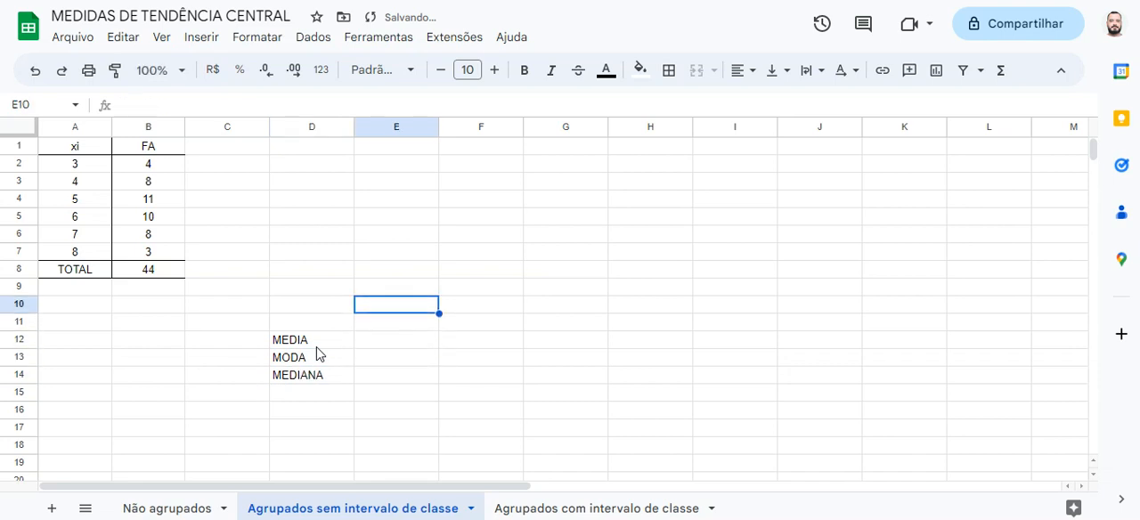
Add the column heading xi*FA in C1, beside the FA column of the frequency table
left_click(239, 158)
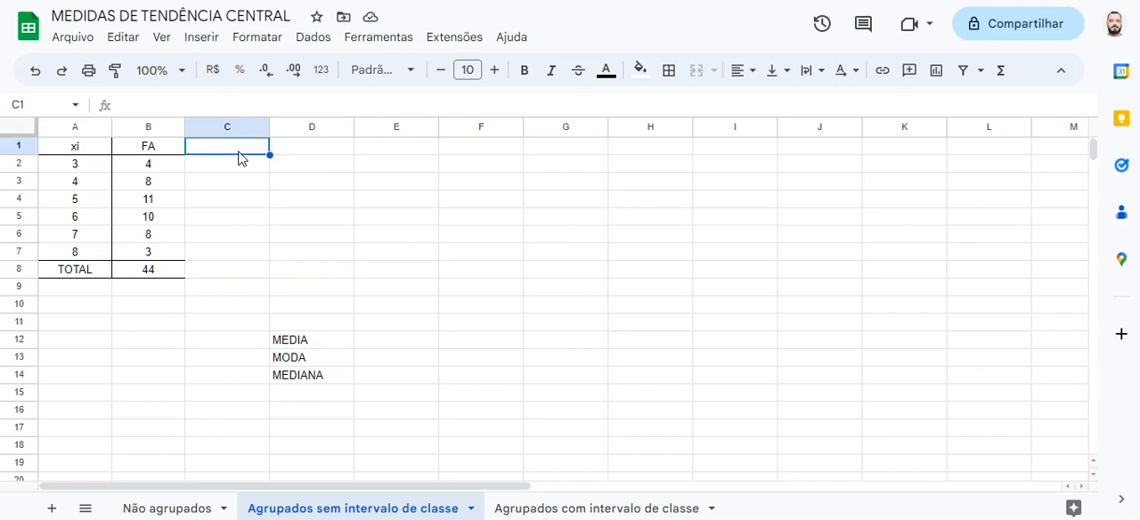
left_click(98, 171)
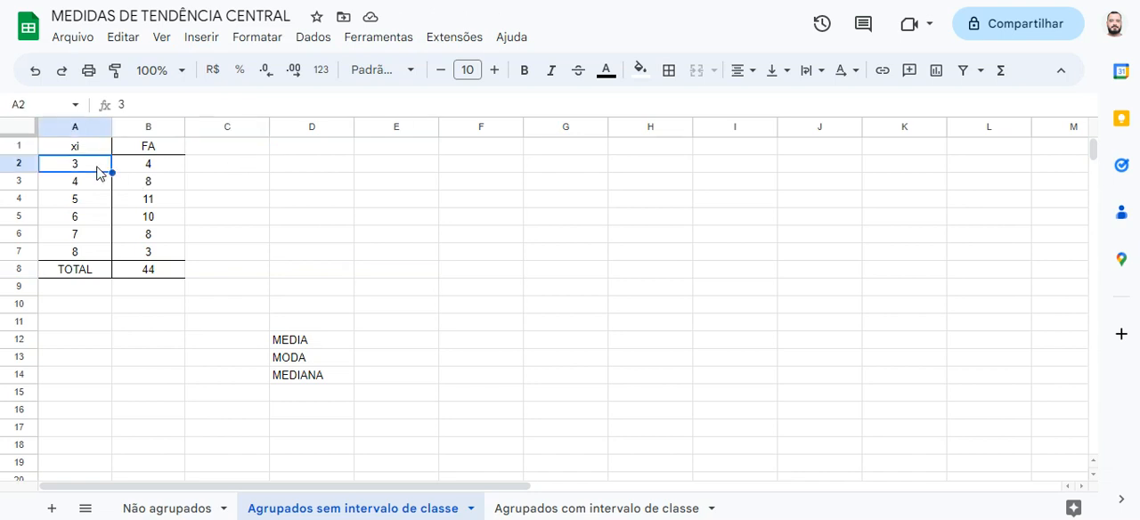
left_click(125, 169)
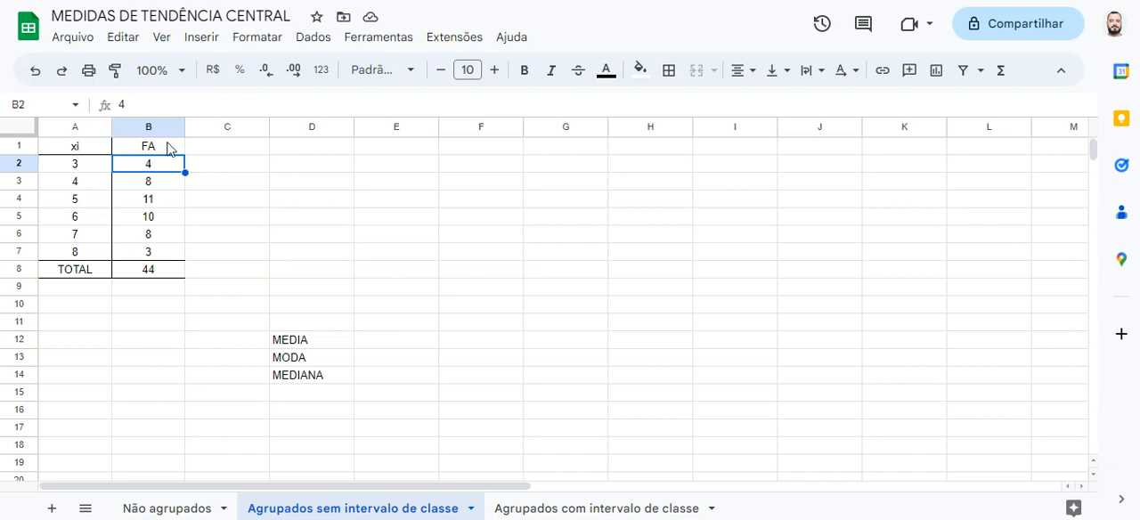
left_click(214, 151)
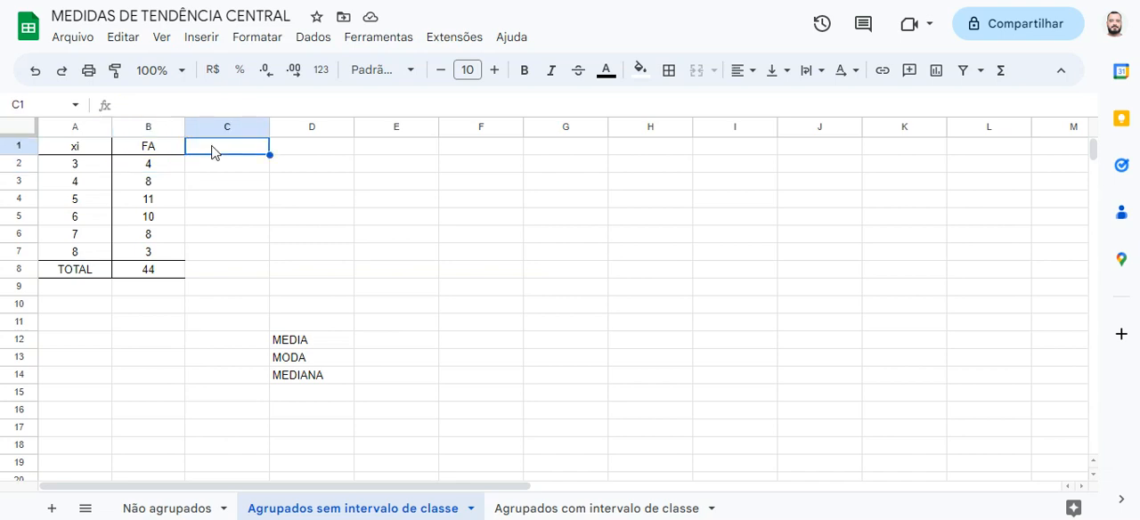
type("x")
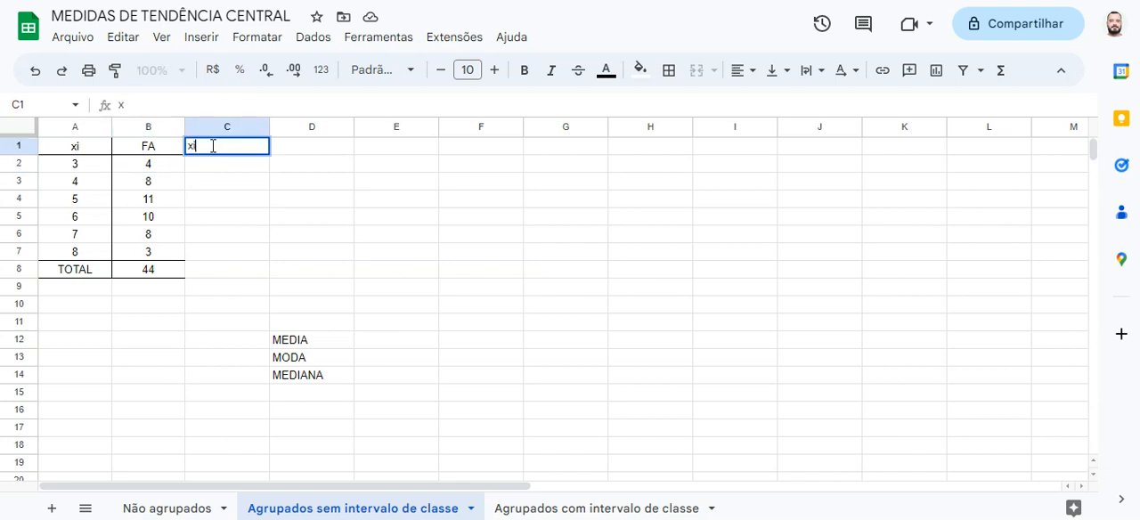
type("i*FA")
key("Return")
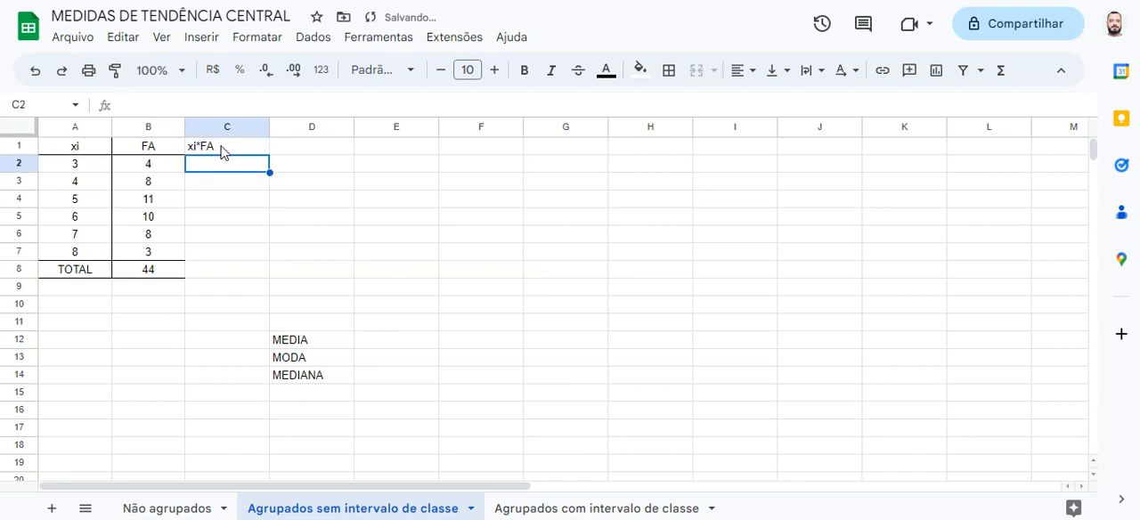
Centre the contents of the range C1:G8 horizontally
left_click(220, 152)
left_click_drag(224, 155, 526, 278)
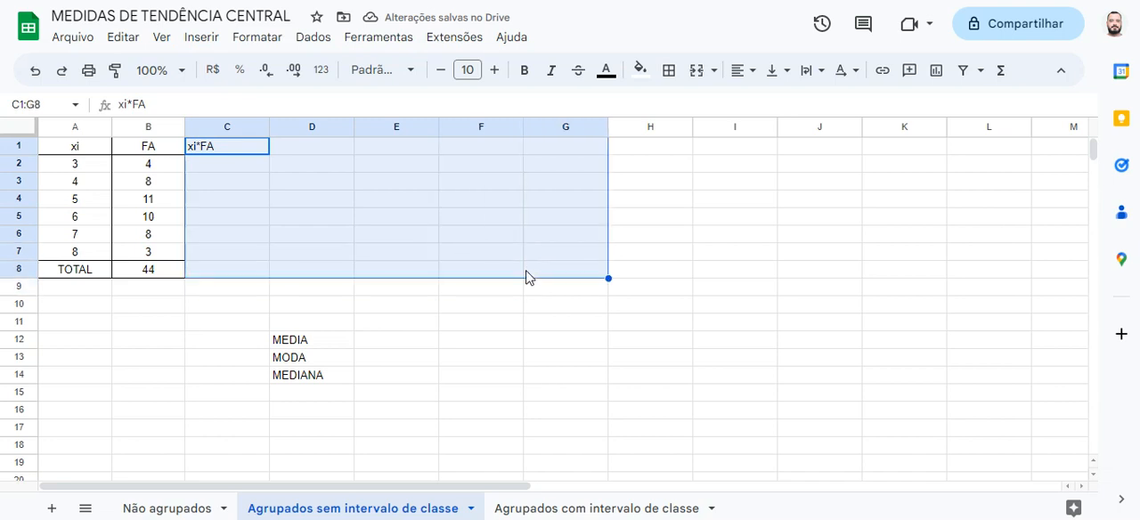
left_click(739, 71)
left_click(771, 103)
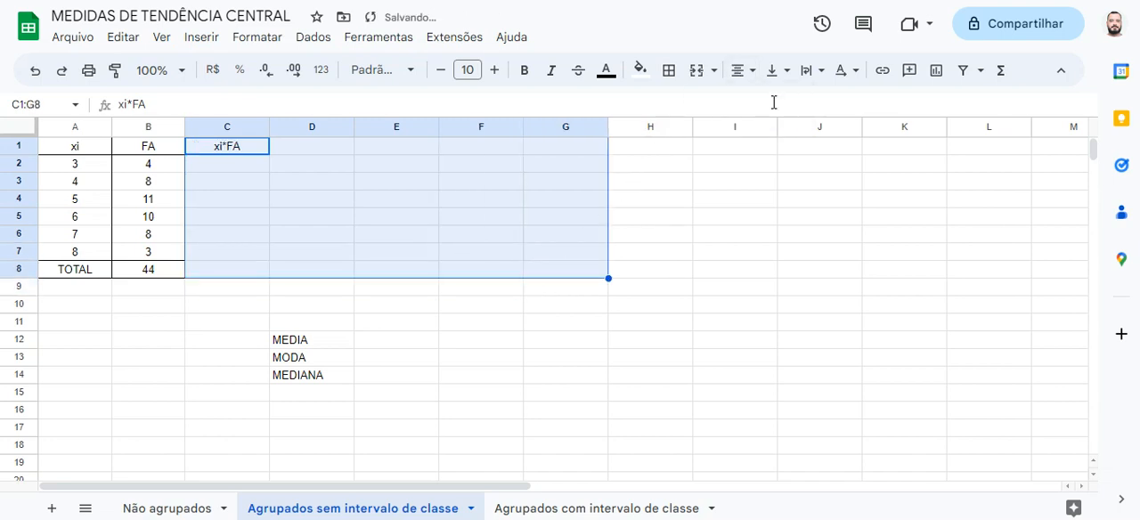
Enter the formula =A2*B2 in C2 to multiply the first xi by its frequency, and reject the autofill suggestion
left_click(227, 168)
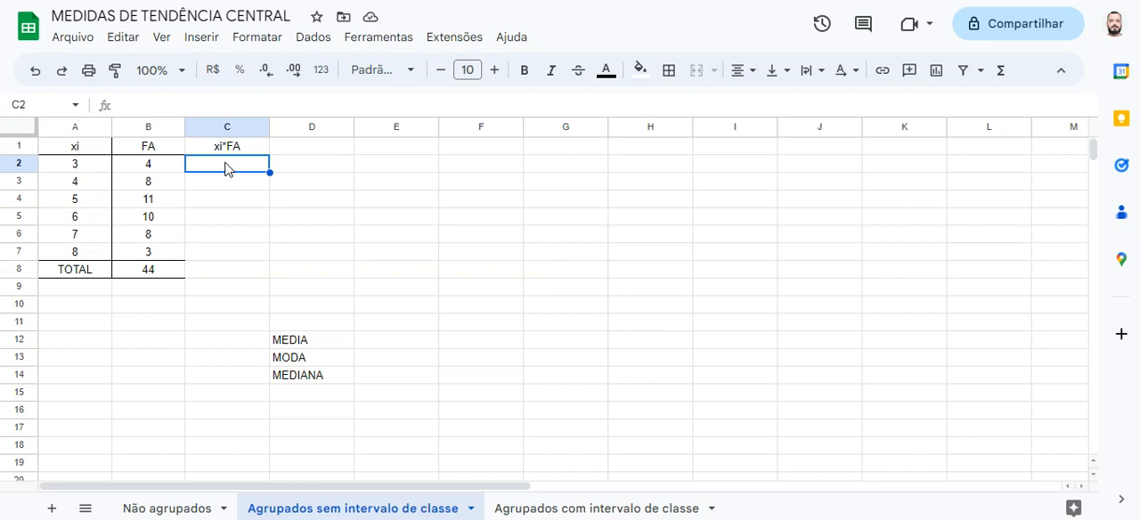
type("=")
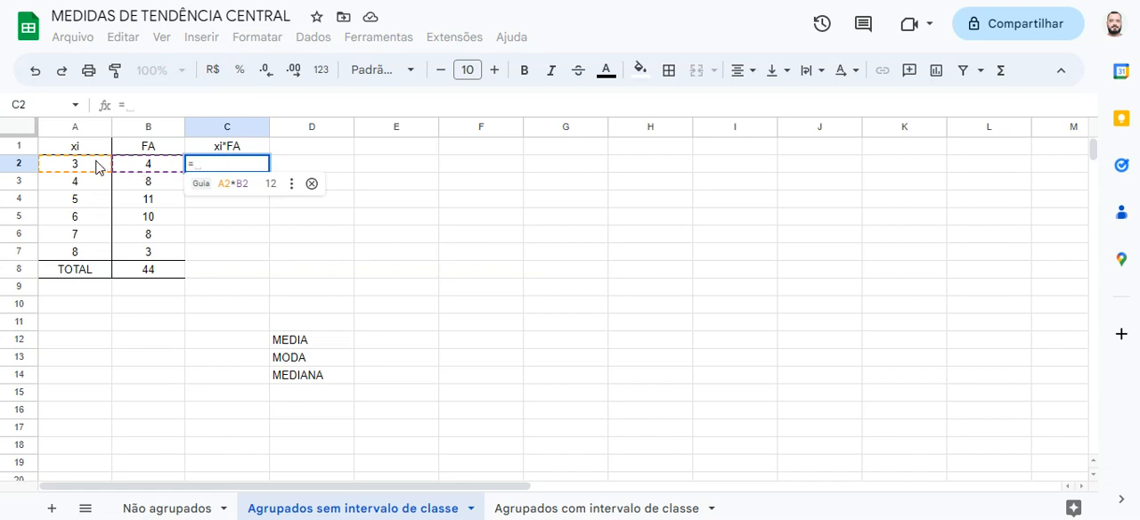
left_click(95, 166)
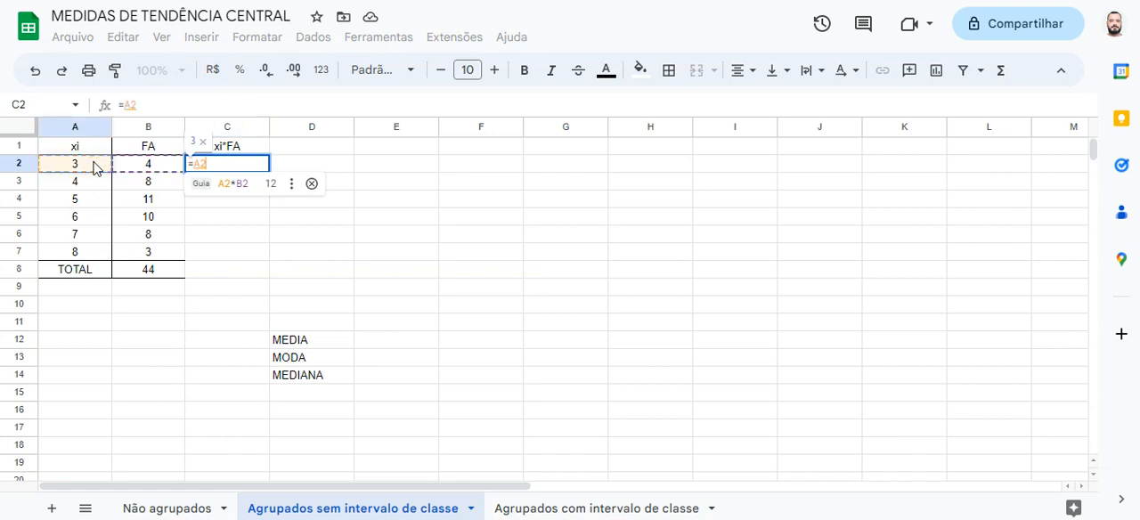
type("*")
left_click(127, 165)
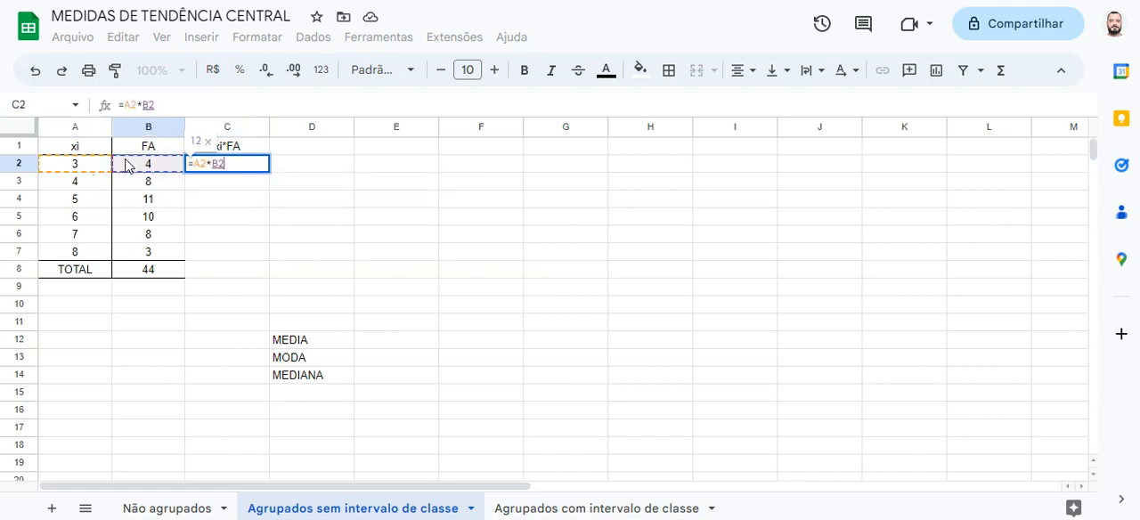
key("Return")
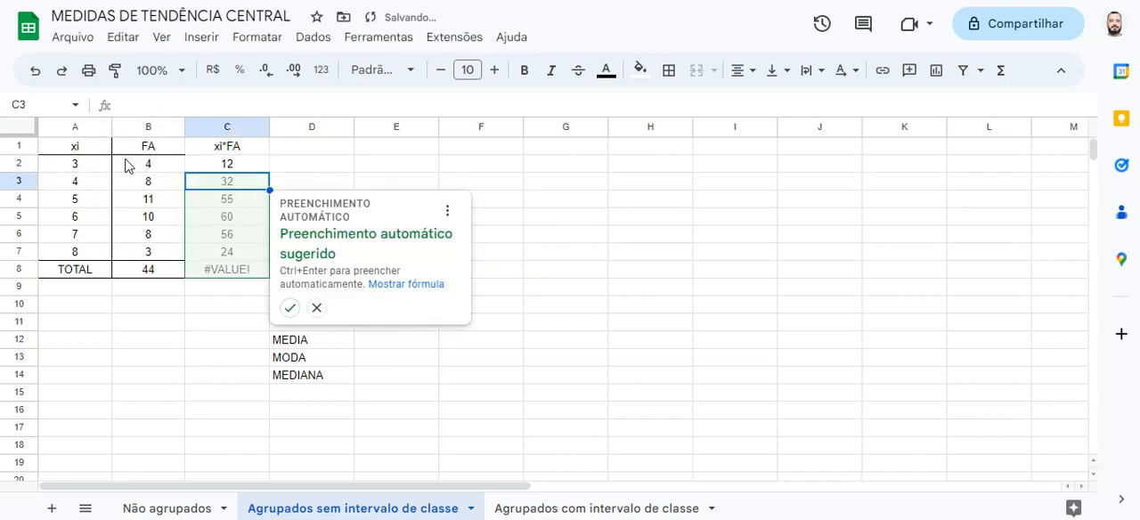
left_click(318, 308)
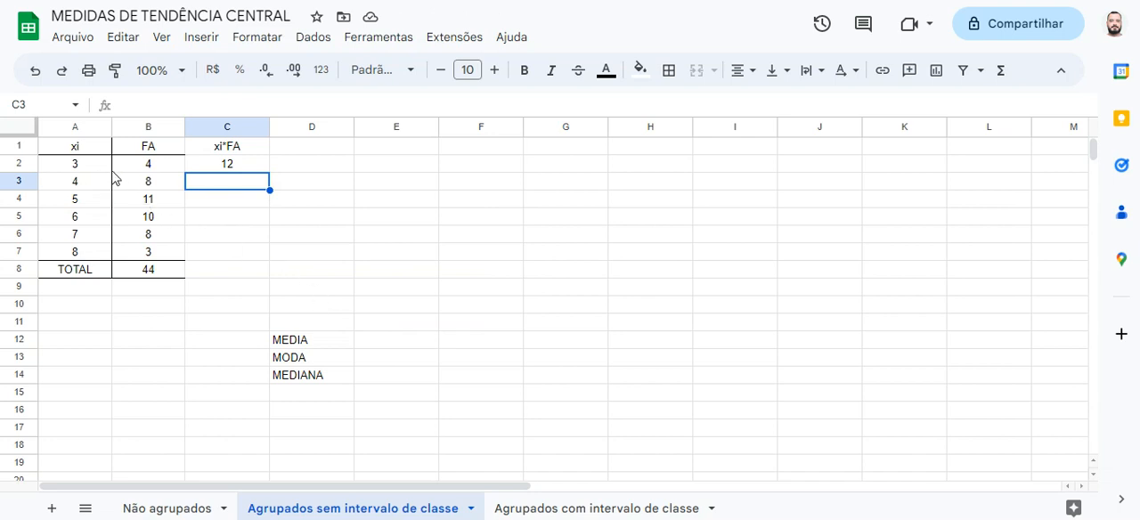
Copy the product formula from C2 down through C7 for the remaining xi rows
left_click(212, 166)
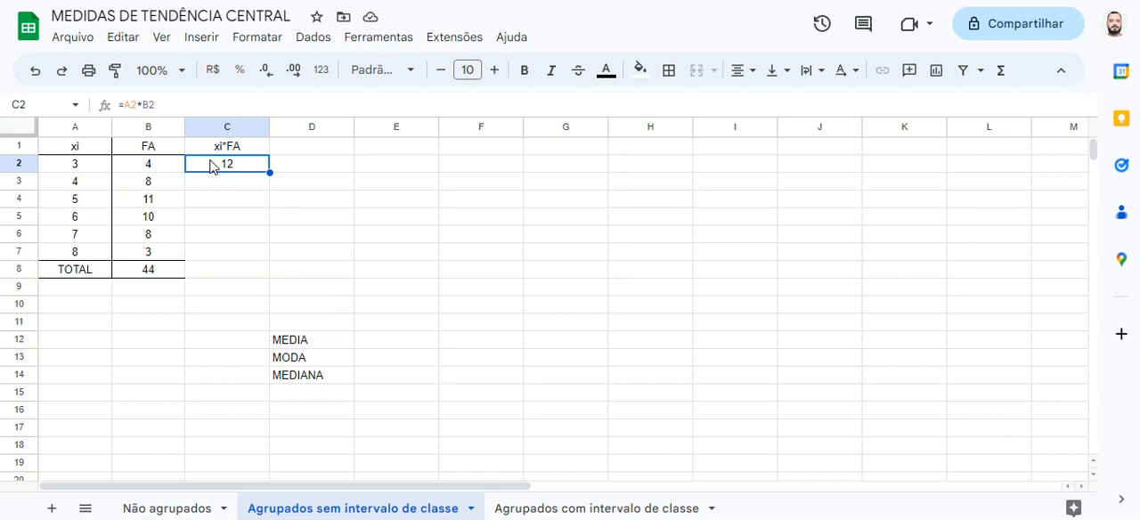
left_click(96, 183)
left_click(131, 188)
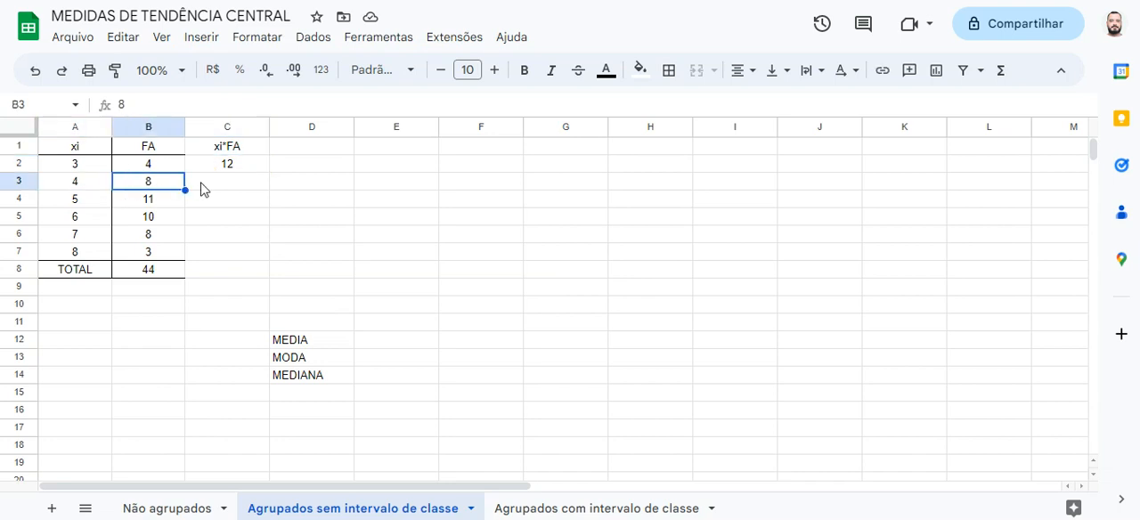
left_click(203, 189)
left_click(205, 168)
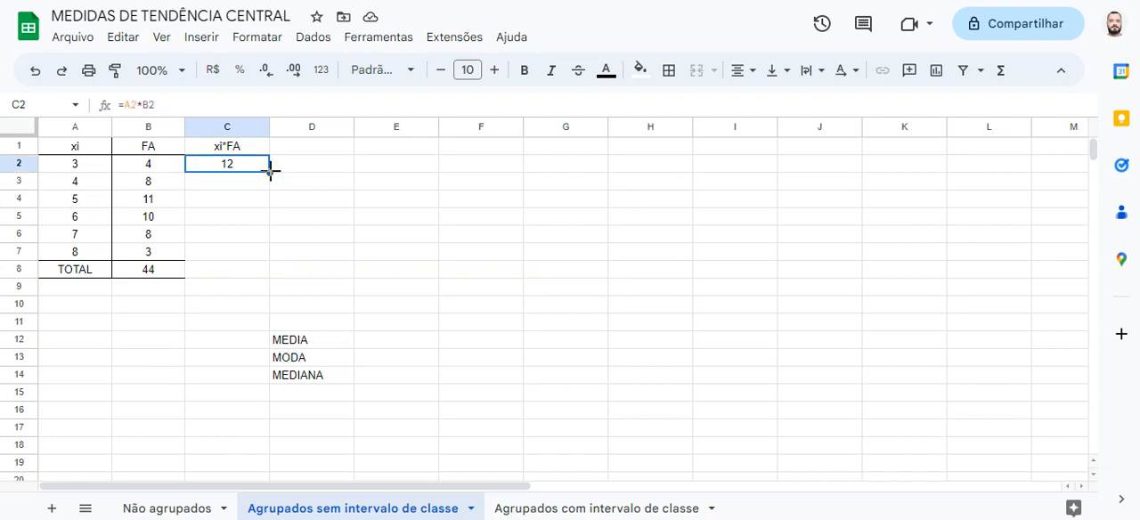
left_click_drag(270, 171, 268, 257)
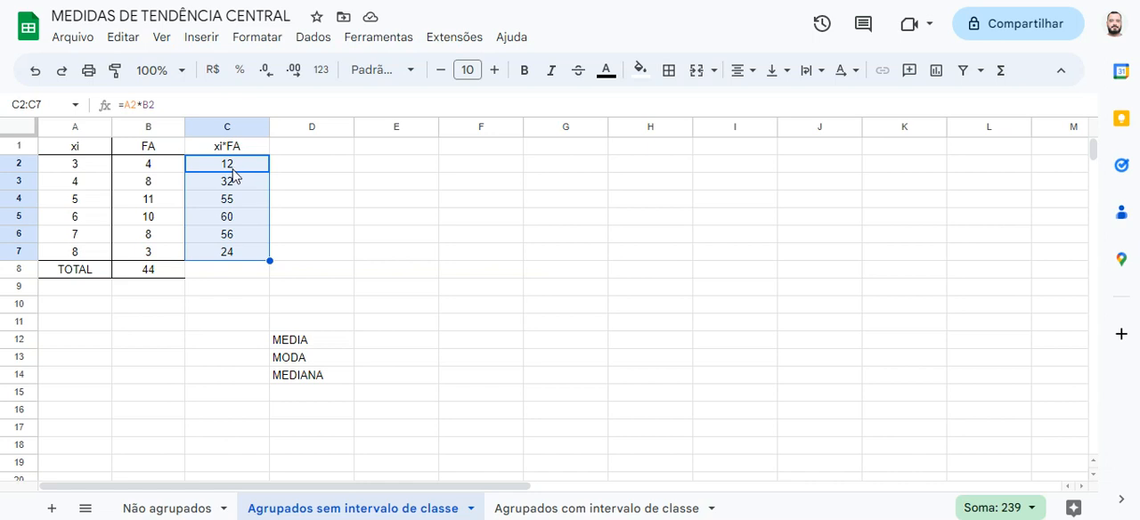
Total the xi*FA products in C8 with the suggested SUM(C2:C7) formula, and clear the cell again
left_click(103, 169)
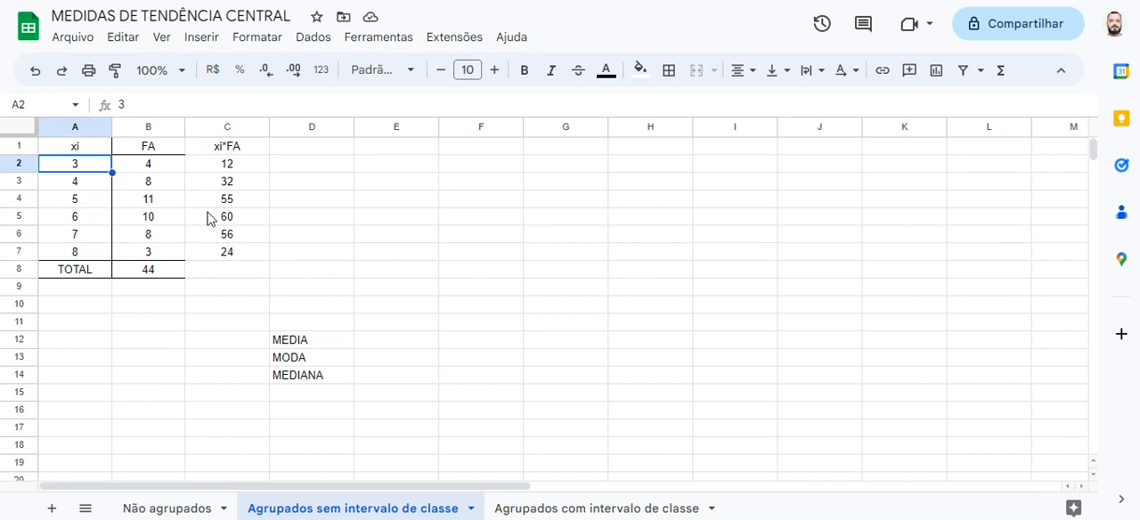
left_click_drag(247, 169, 244, 252)
left_click(222, 272)
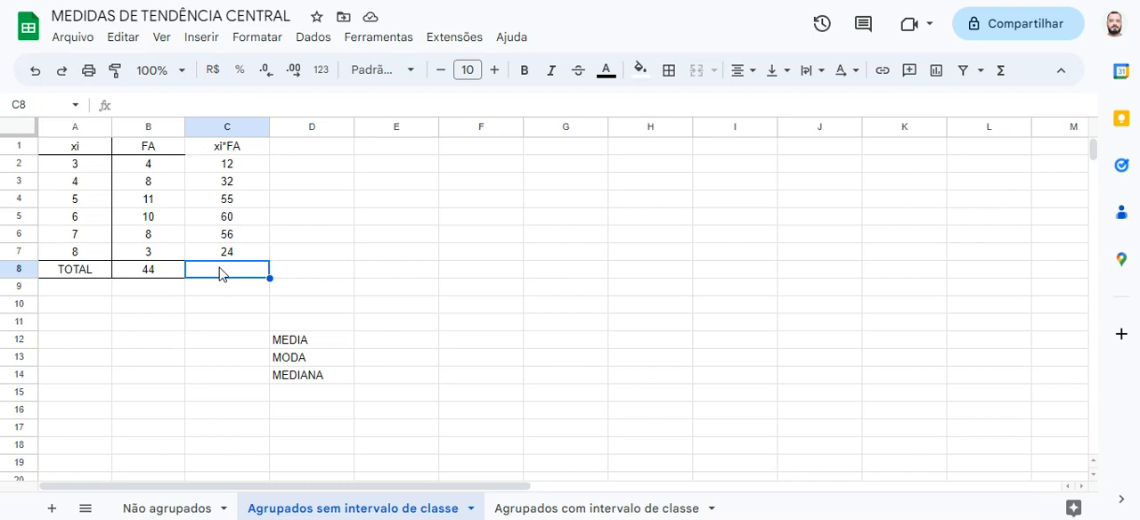
type("=")
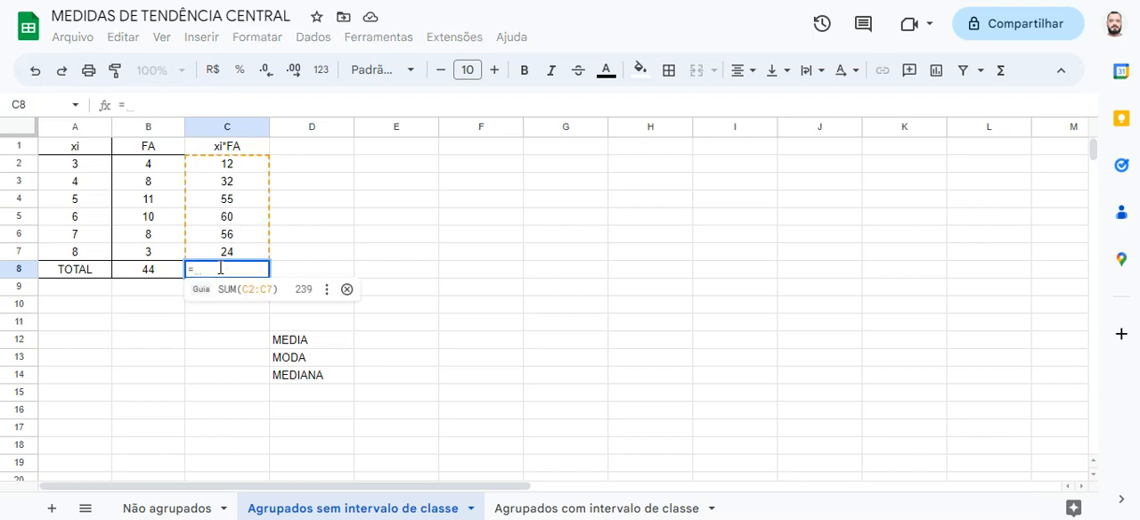
type("sum")
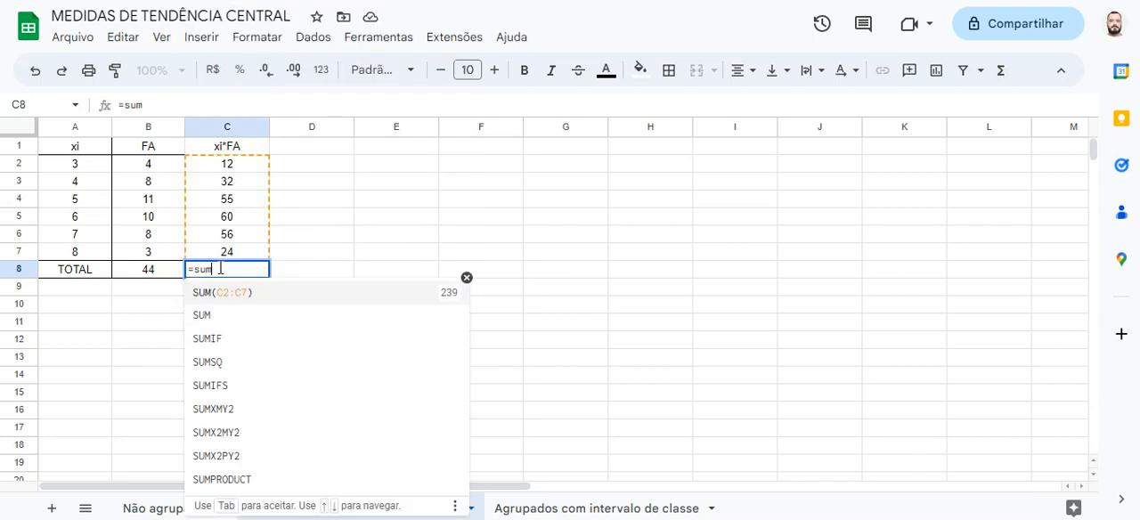
left_click(220, 295)
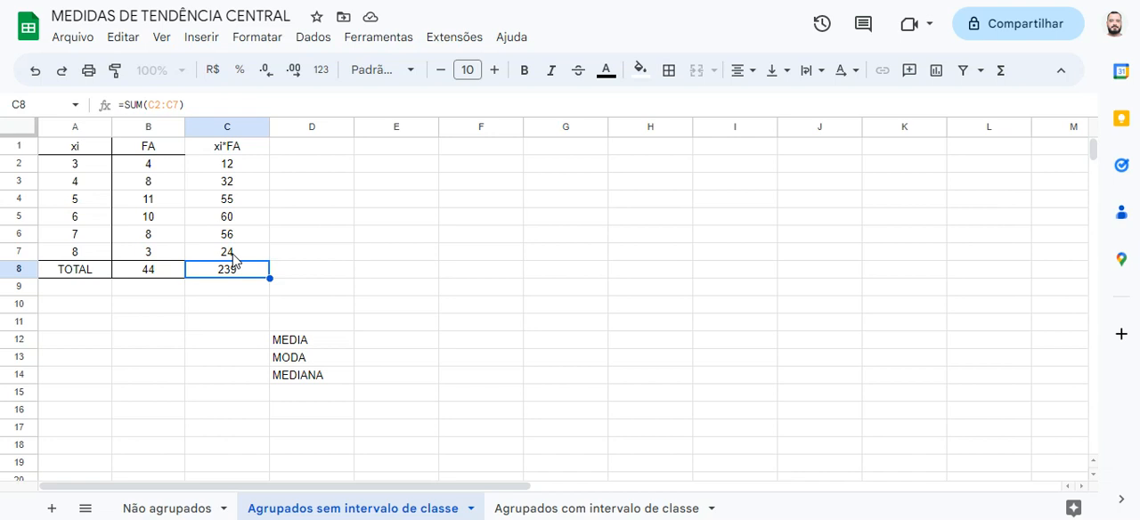
key("Delete")
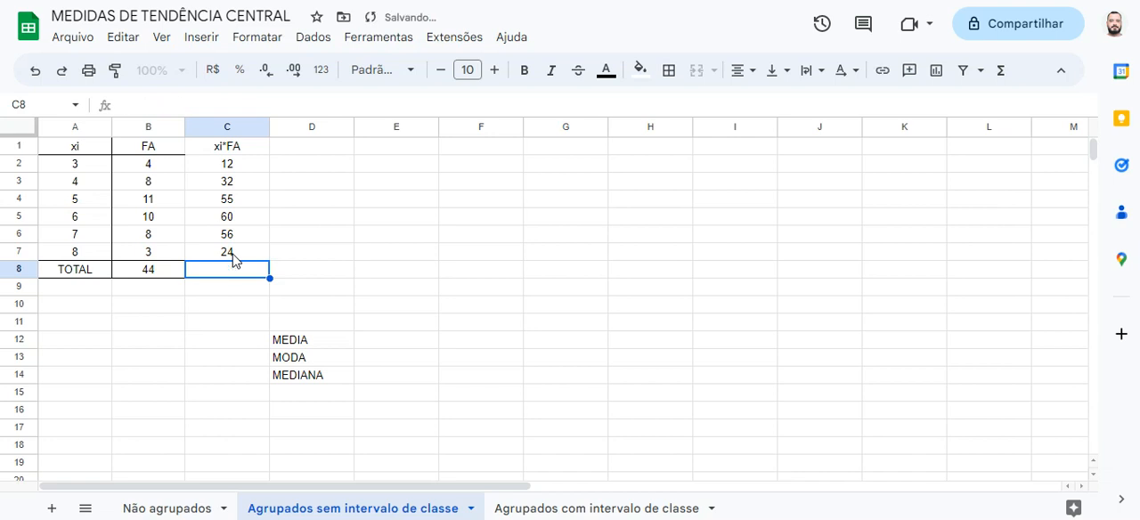
Enter a sum formula in C8 that adds the xi*FA products in C2:C7, selecting the range manually
type("=sum")
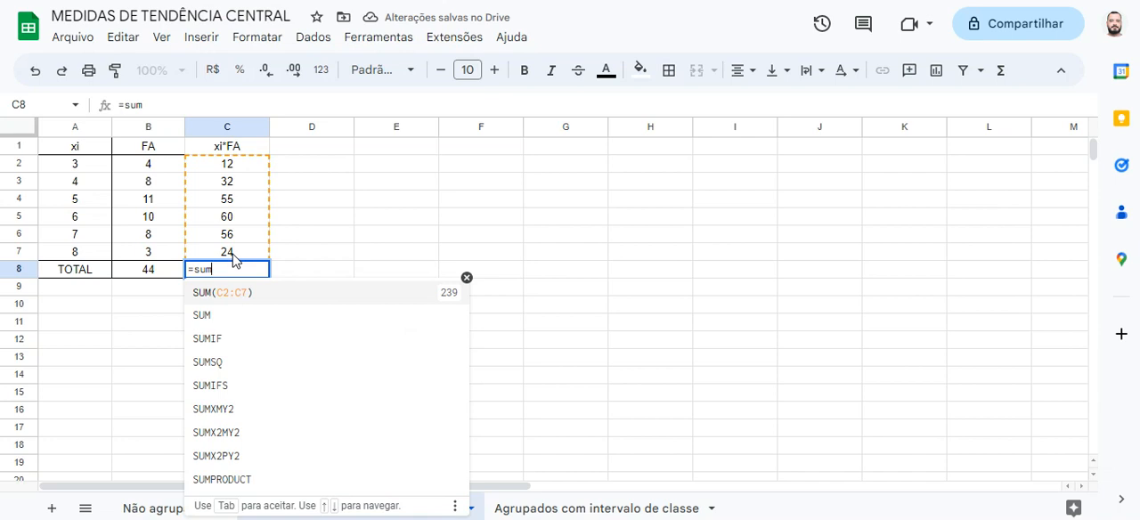
type("(")
left_click_drag(229, 163, 245, 253)
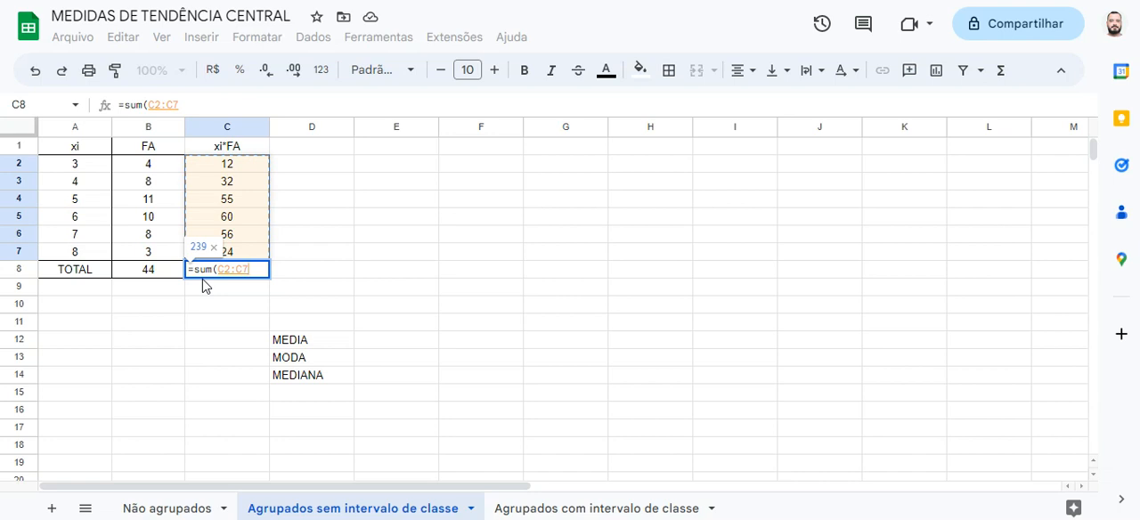
key("Return")
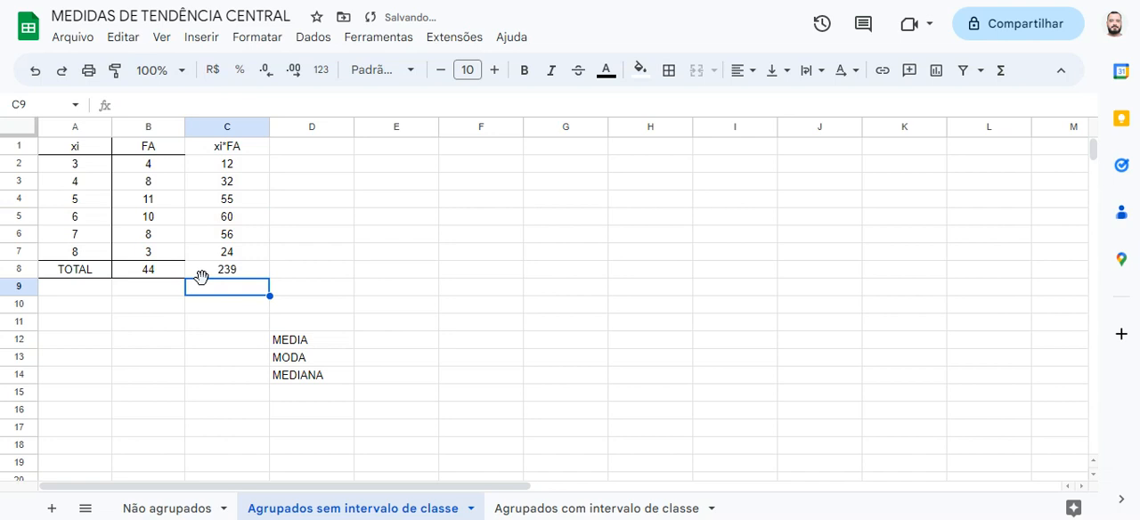
left_click(251, 273)
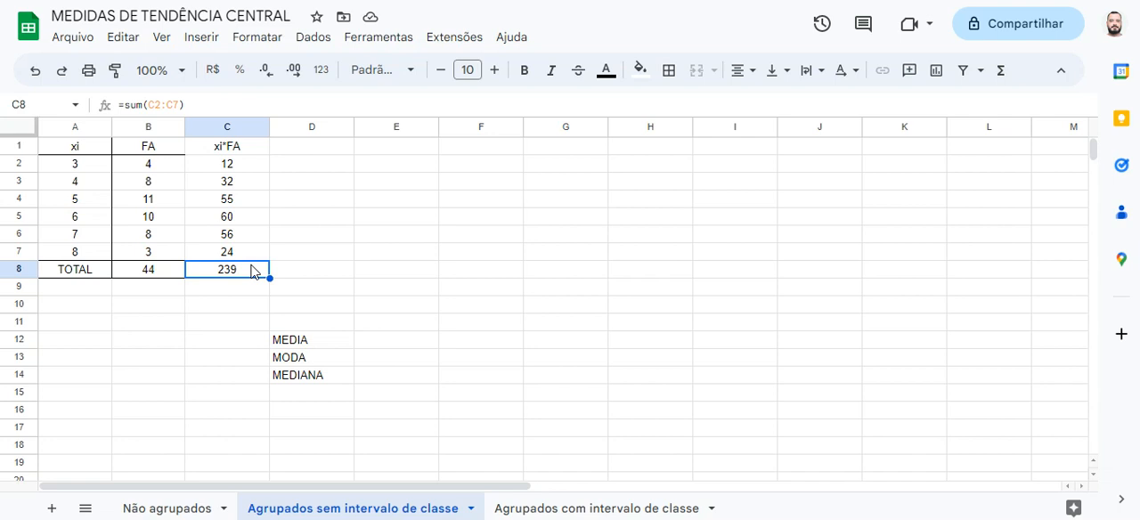
Enter the formula =C8/B8 in E12 to calculate the mean from the xi*FA total and the frequency total
left_click(372, 342)
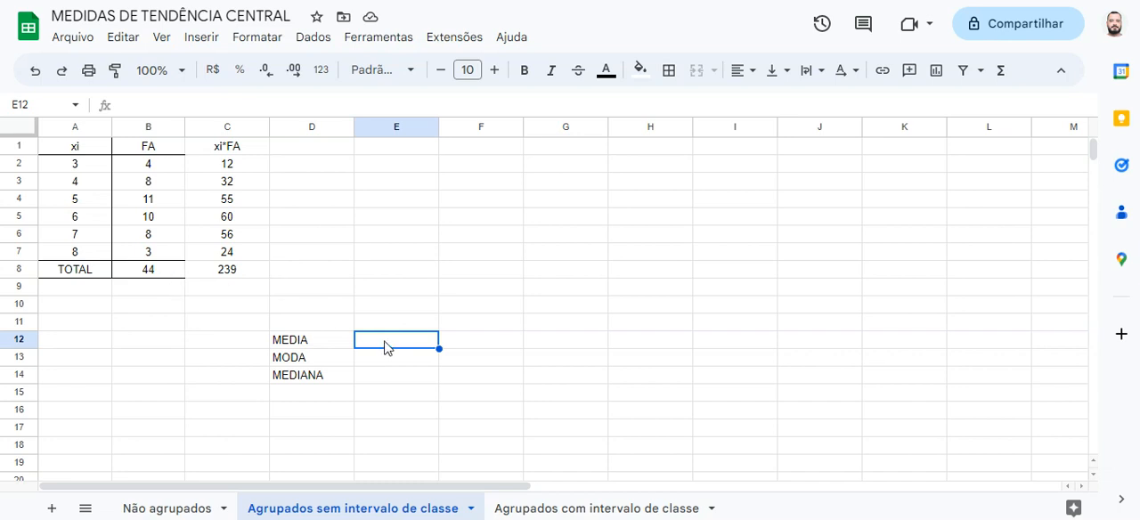
type("=")
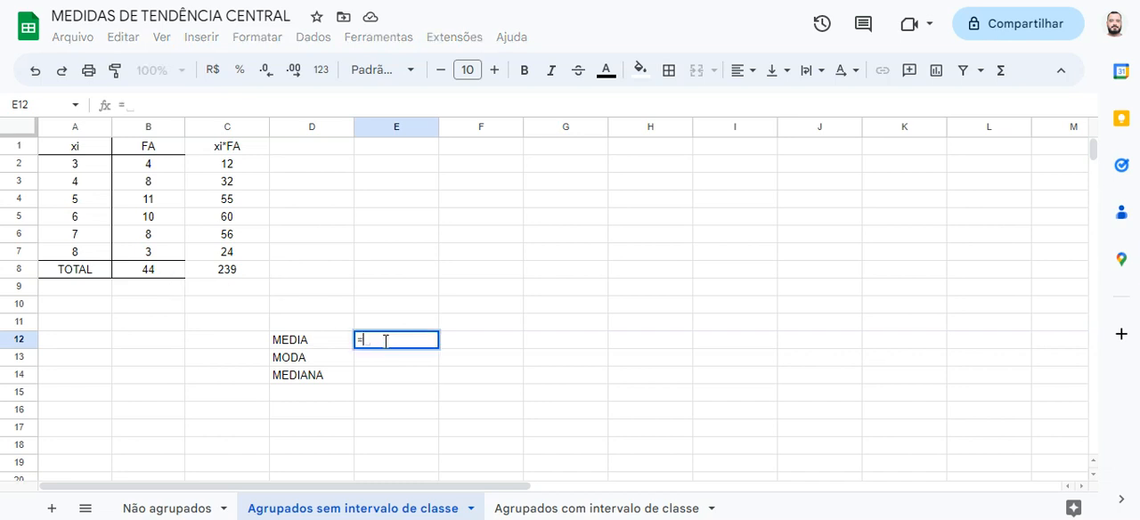
left_click(258, 273)
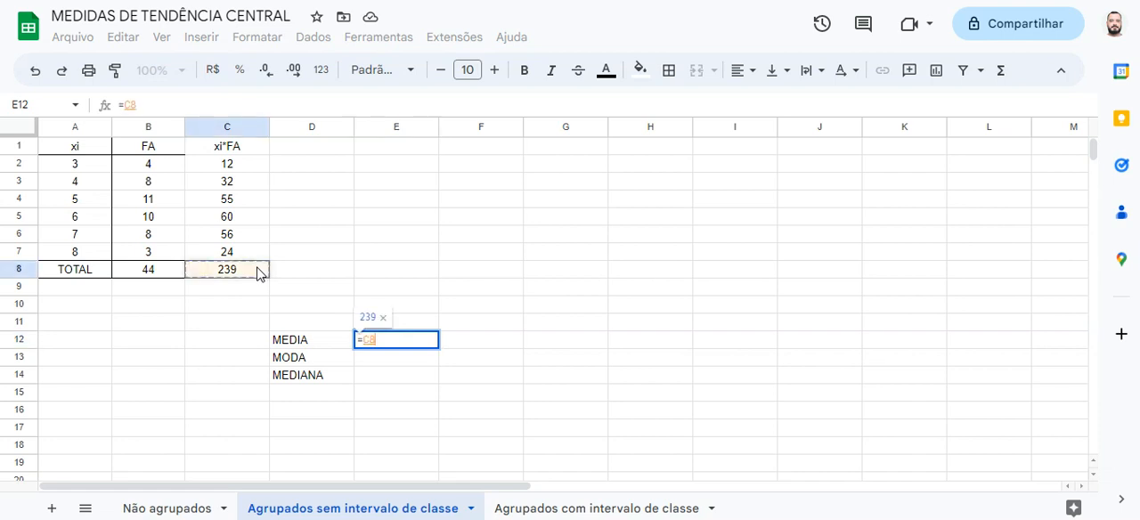
type("/")
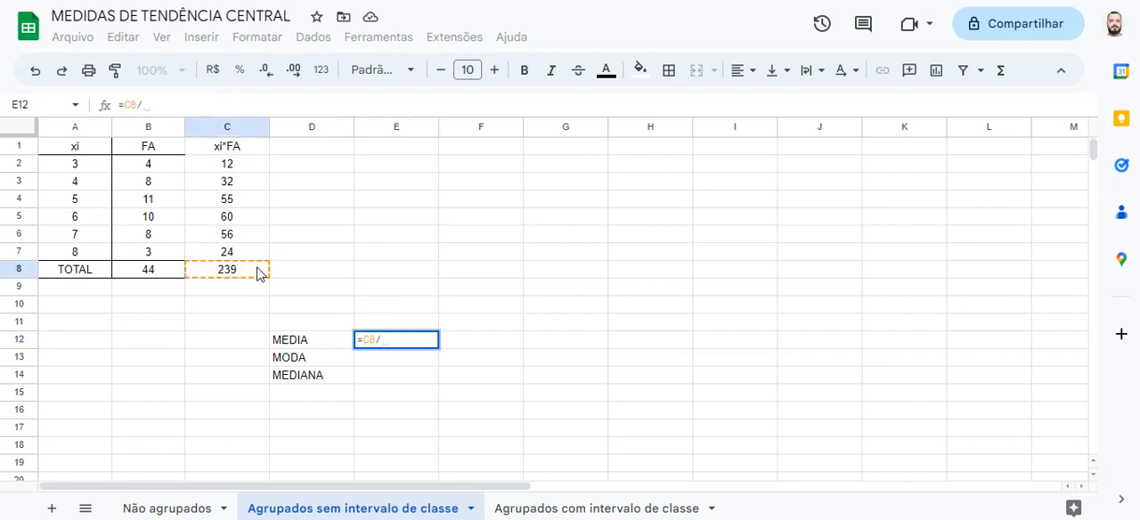
left_click(164, 278)
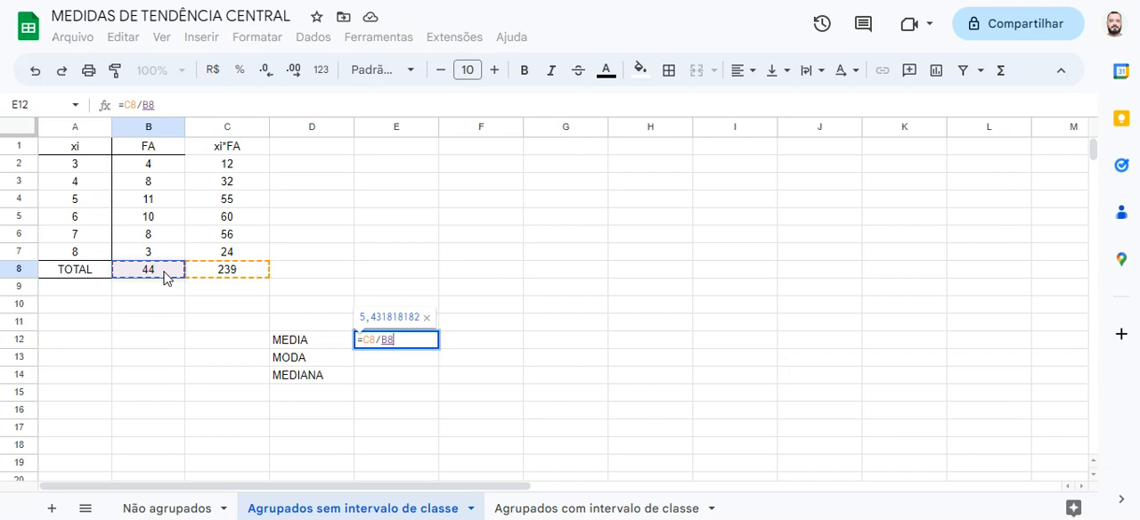
key("Return")
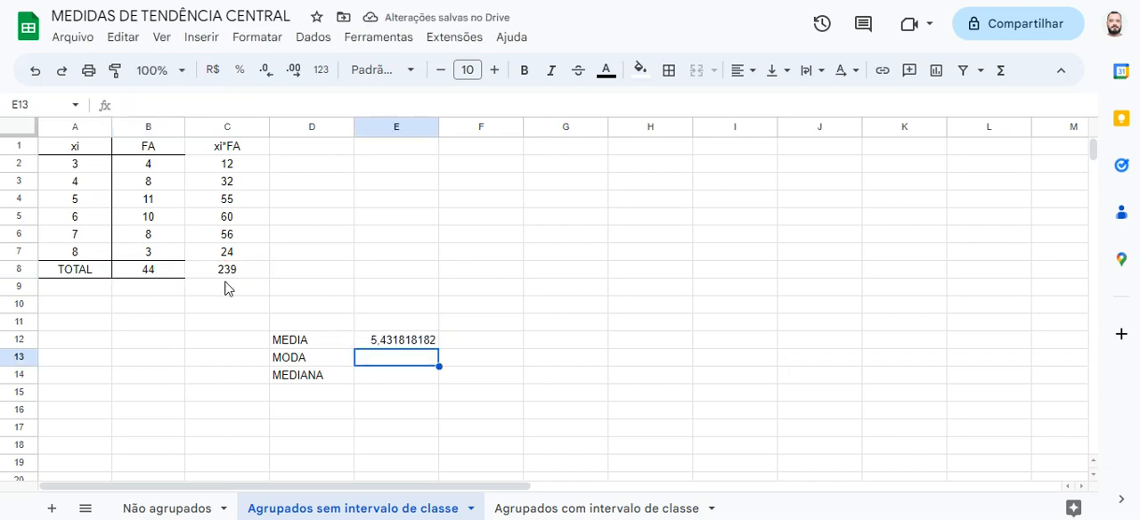
left_click(403, 343)
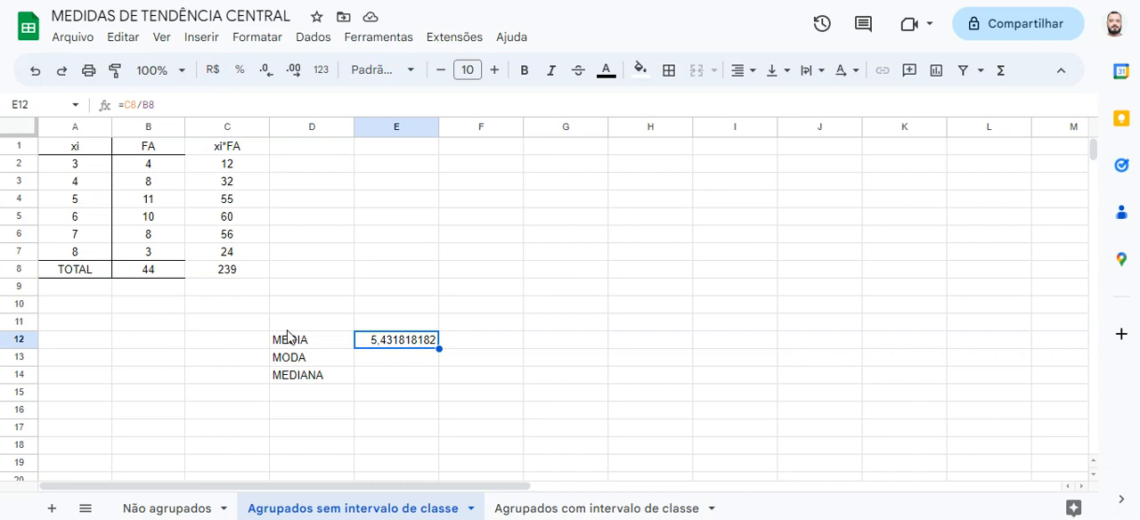
Identify the xi value with the highest frequency in the FA column and enter 5 as the mode in E13
left_click(421, 362)
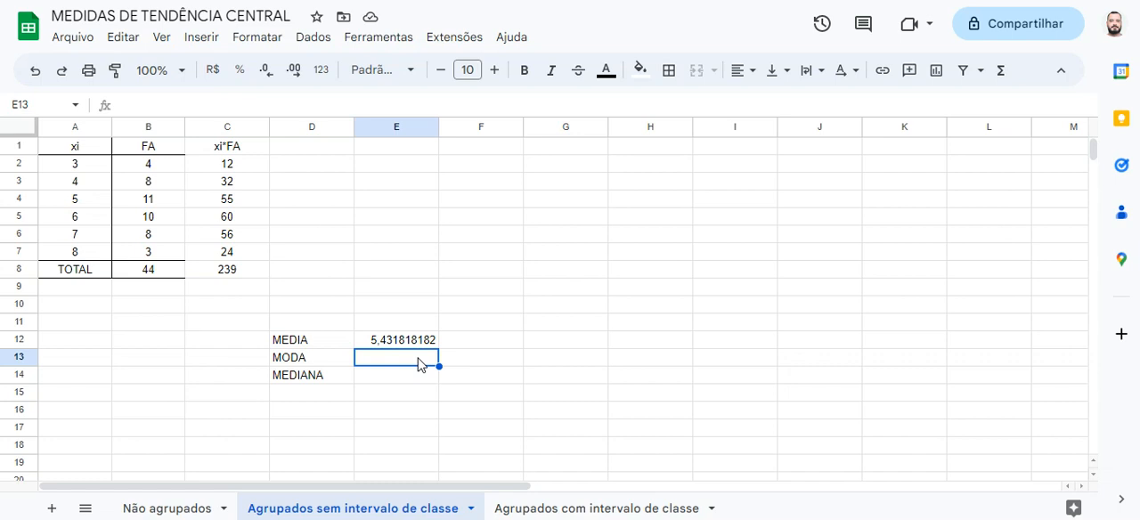
left_click(175, 158)
left_click_drag(174, 158, 163, 250)
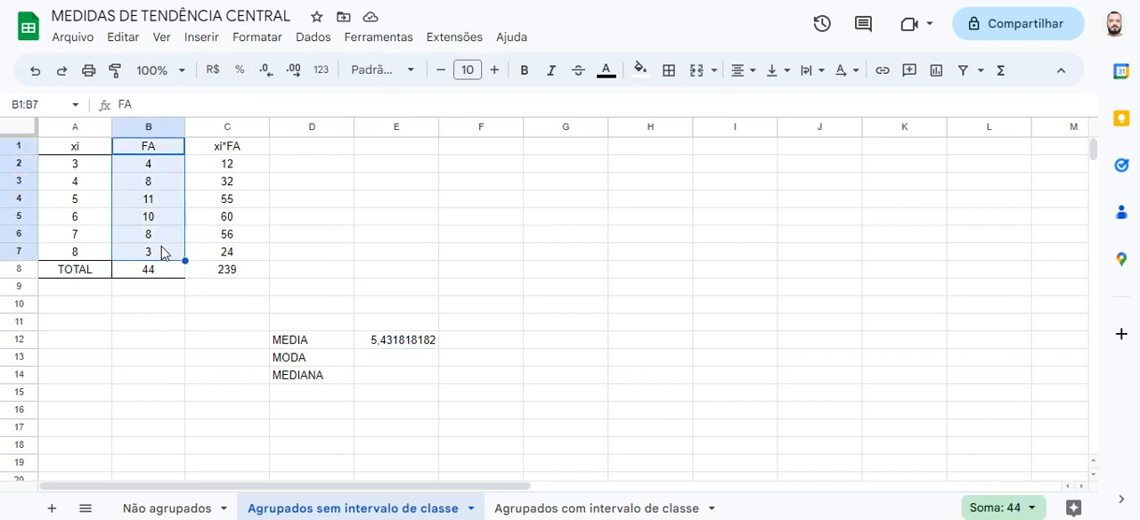
left_click(163, 200)
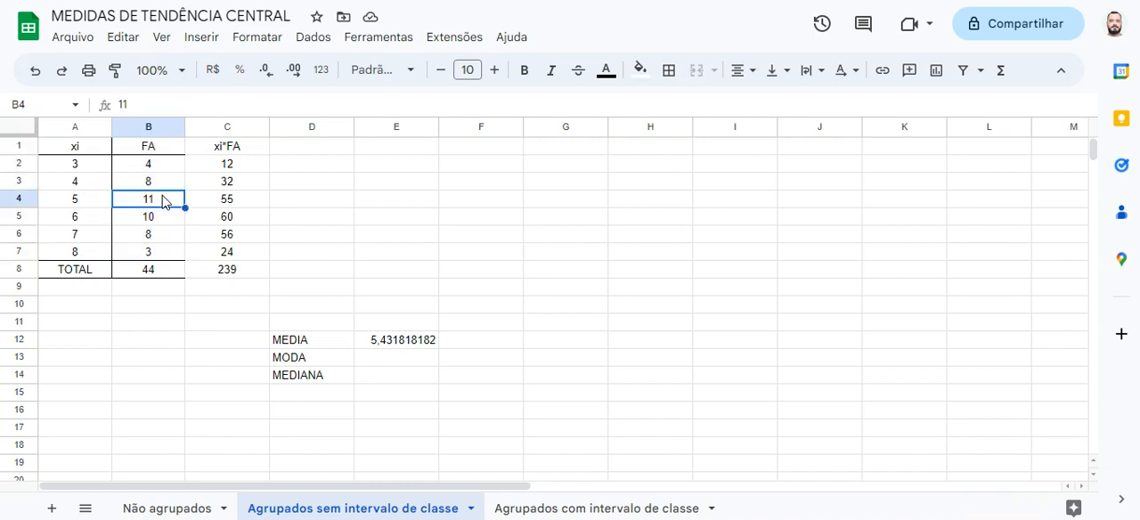
key("Left")
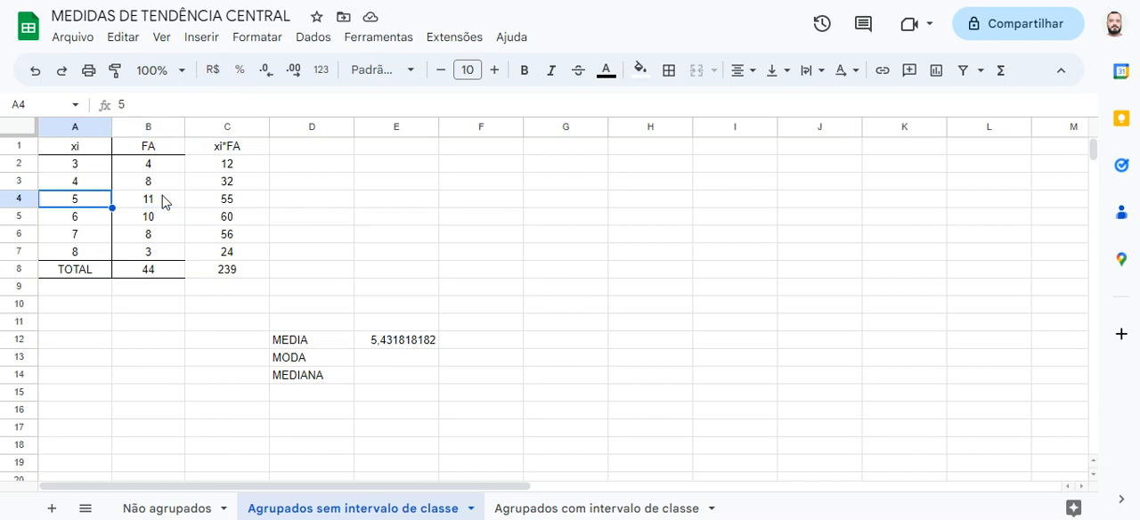
left_click(162, 201)
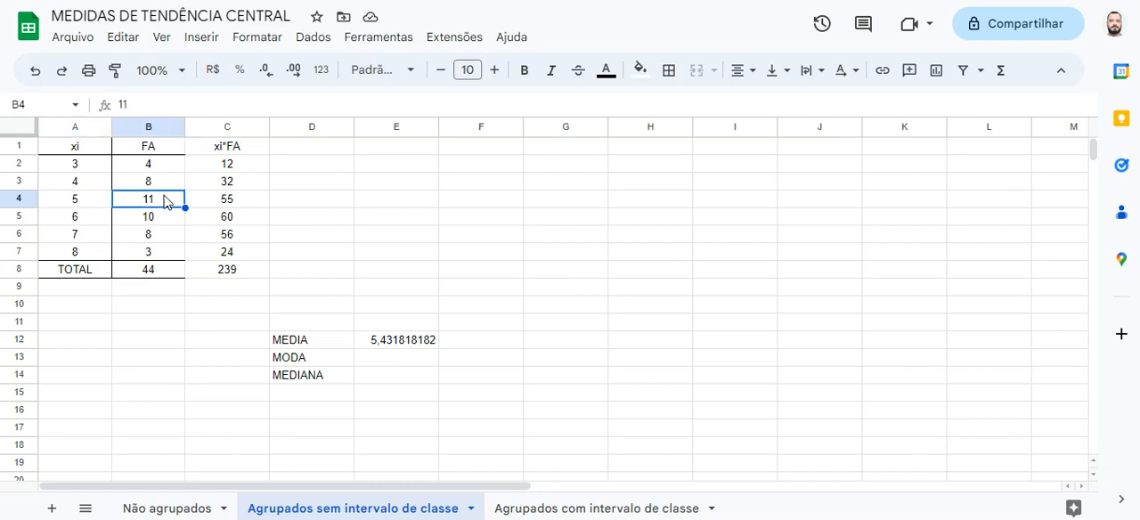
left_click(386, 362)
type("5")
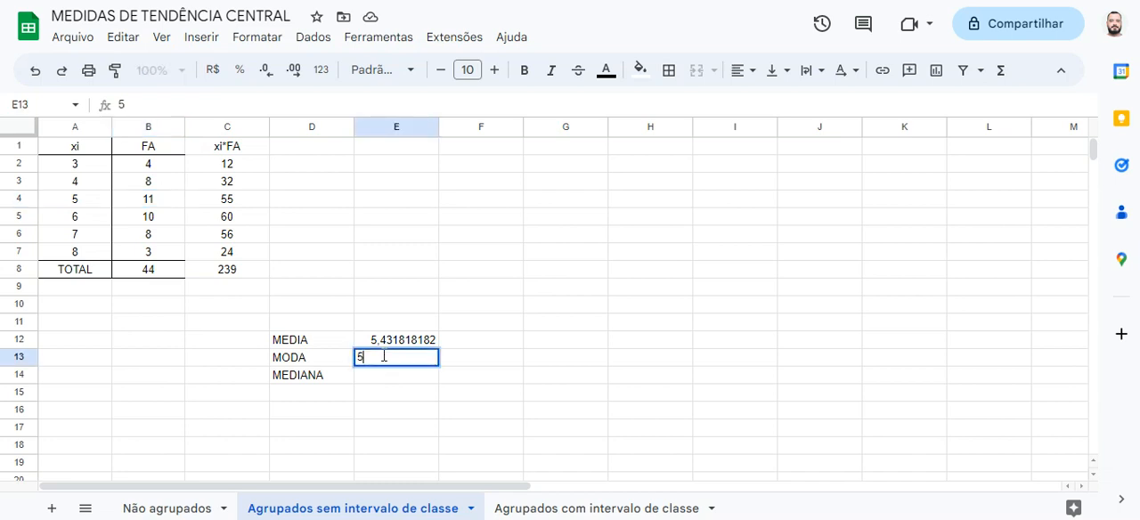
key("Return")
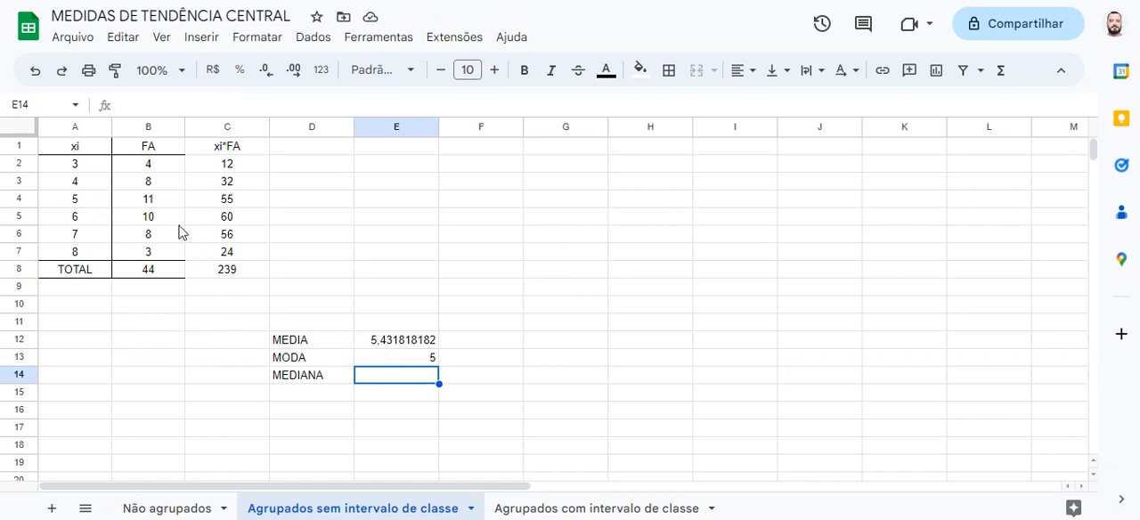
Review the FA frequencies in B2:B7, compare the highest-frequency row with the mode, and inspect the frequency total in B8
left_click(170, 171)
left_click_drag(170, 172, 169, 257)
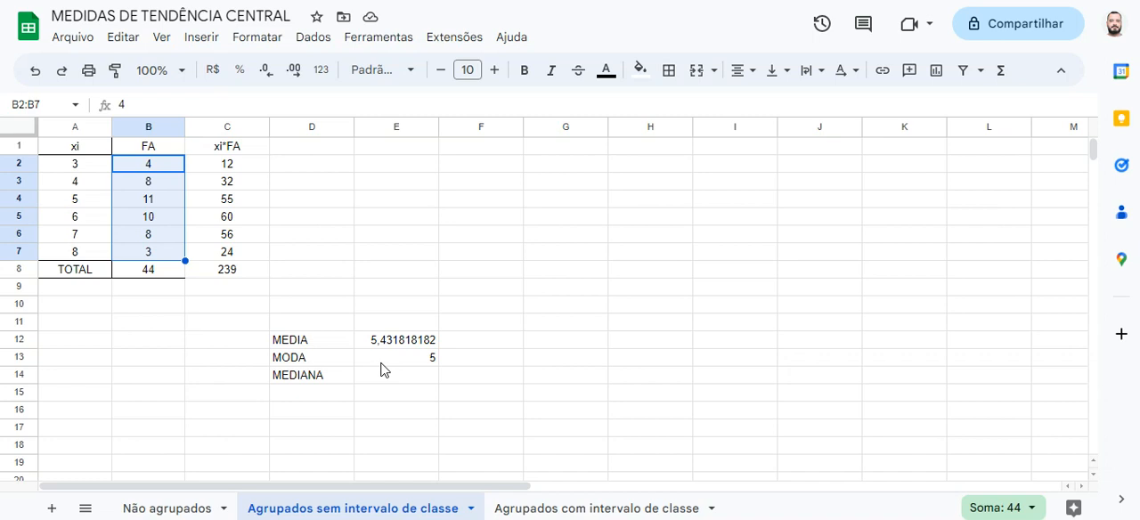
left_click(165, 209)
left_click_drag(99, 209, 145, 207)
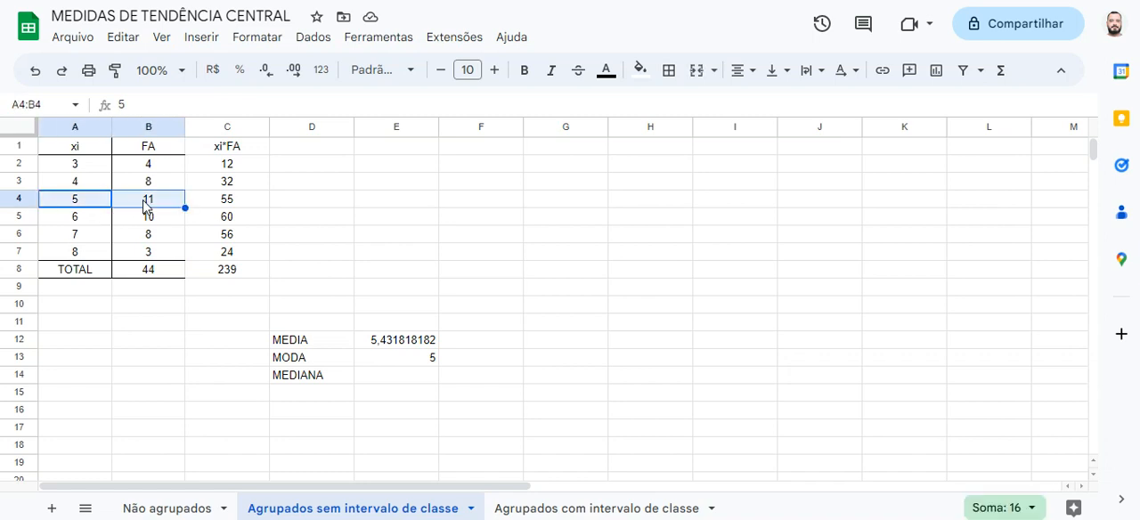
left_click(386, 360)
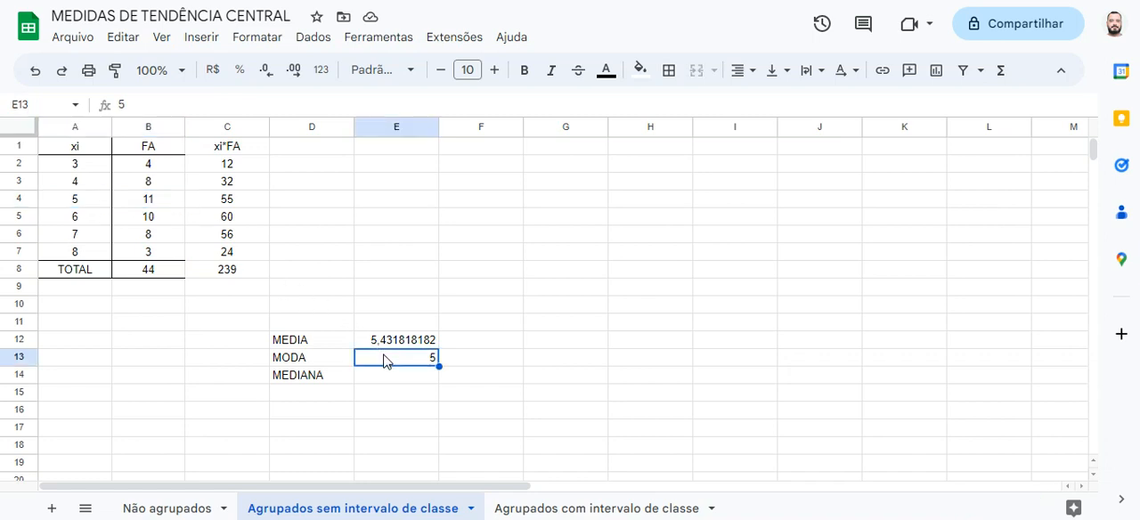
left_click(396, 380)
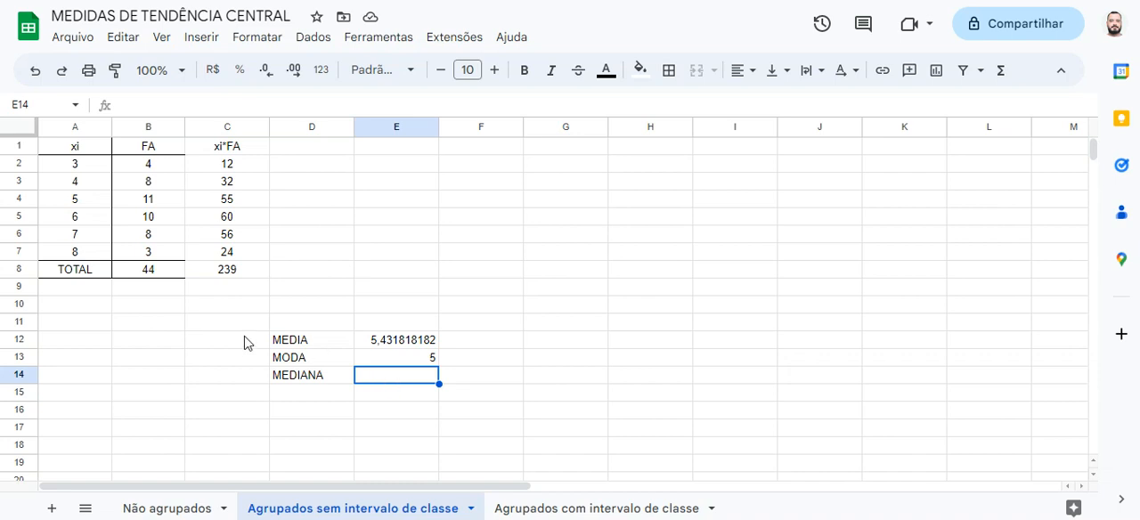
left_click(173, 276)
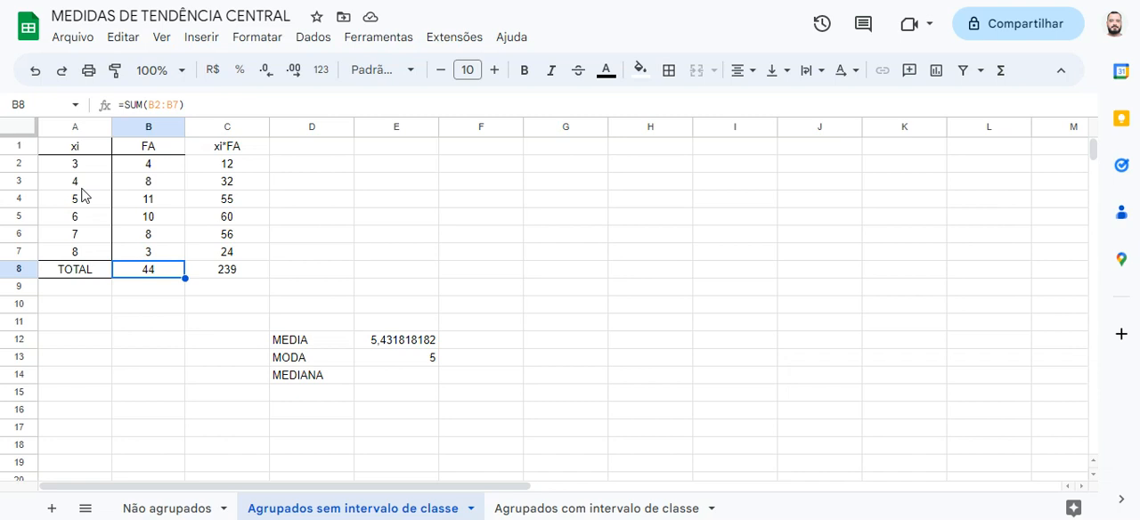
Add the heading FAA in D1 and enter the formula =B2 in D2 as the first cumulative frequency
left_click(312, 150)
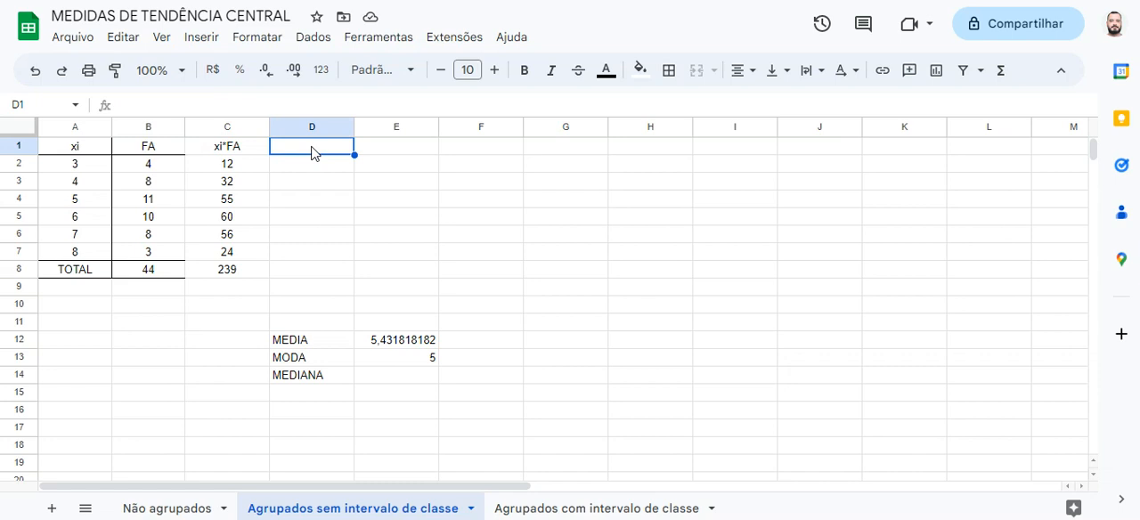
type("FAA")
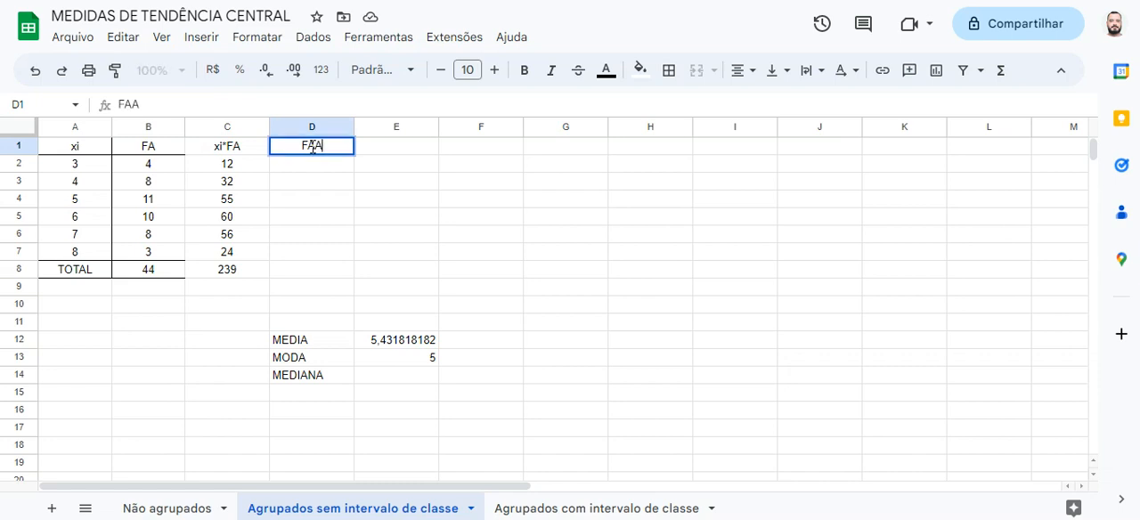
left_click(333, 166)
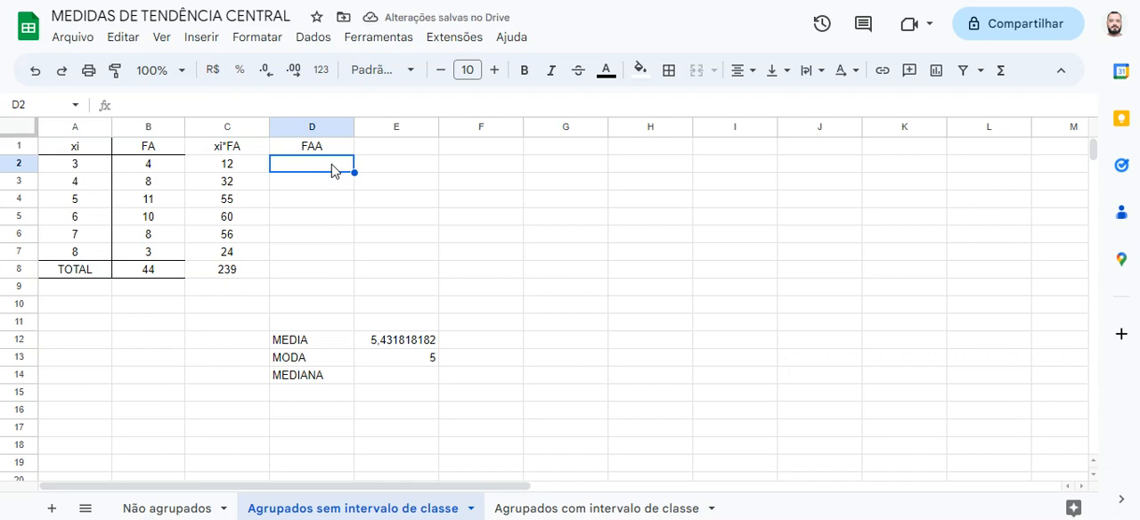
type("=")
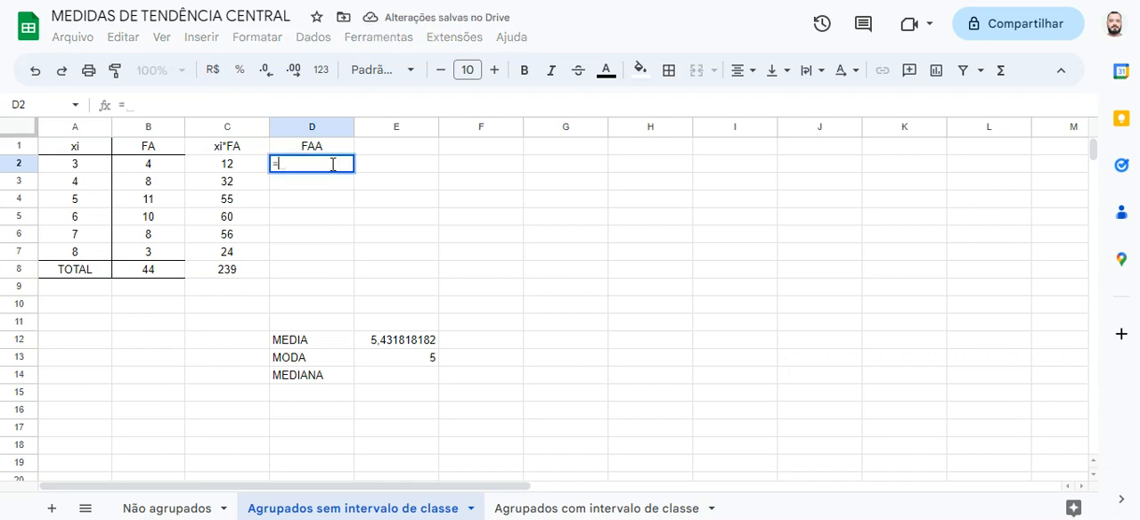
left_click(164, 169)
key("Return")
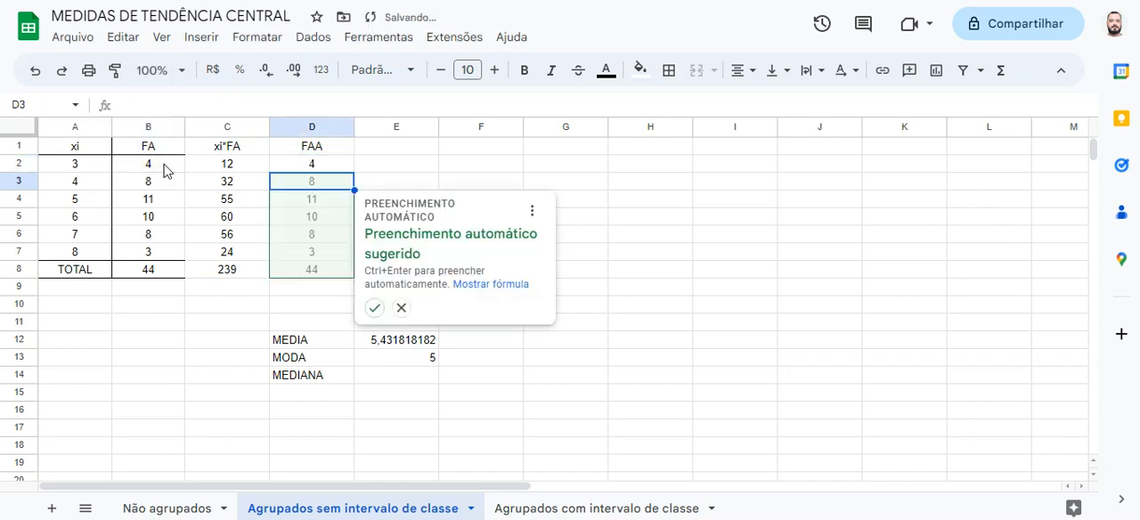
Enter the cumulative formula =D2+B3 in D3 and copy it down through D7
type("=")
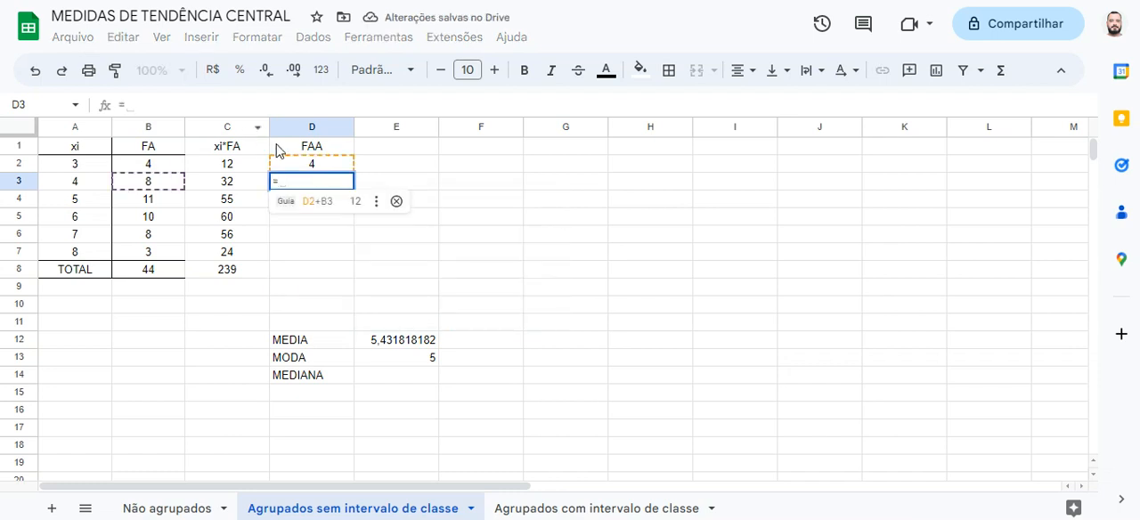
left_click(324, 164)
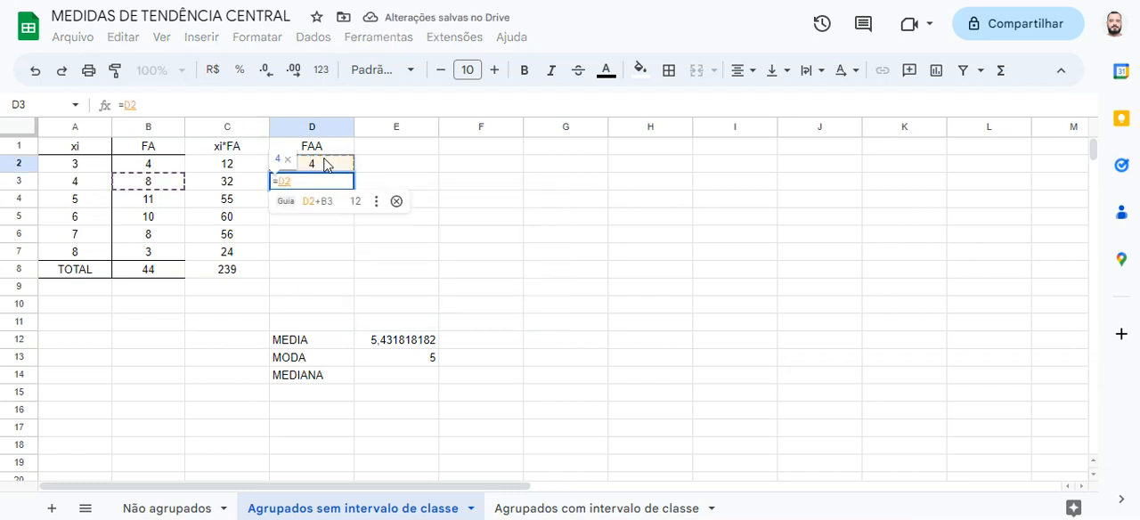
type("+")
left_click(177, 185)
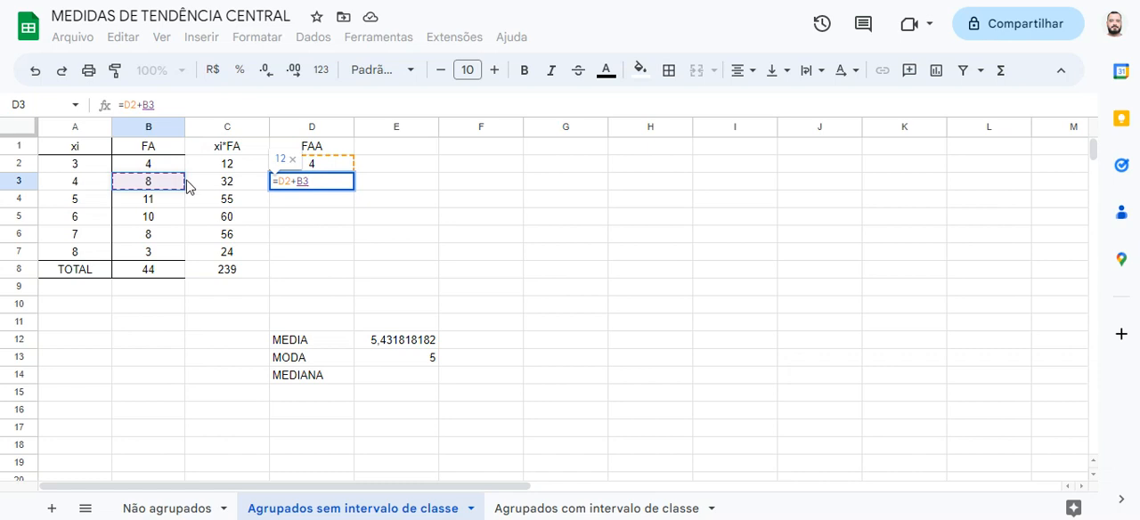
key("Return")
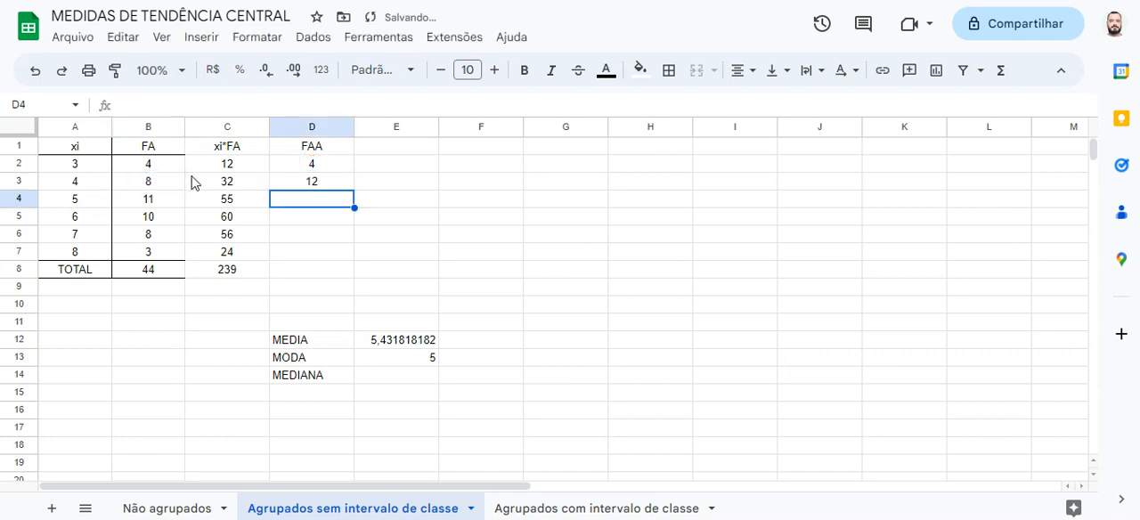
left_click(338, 186)
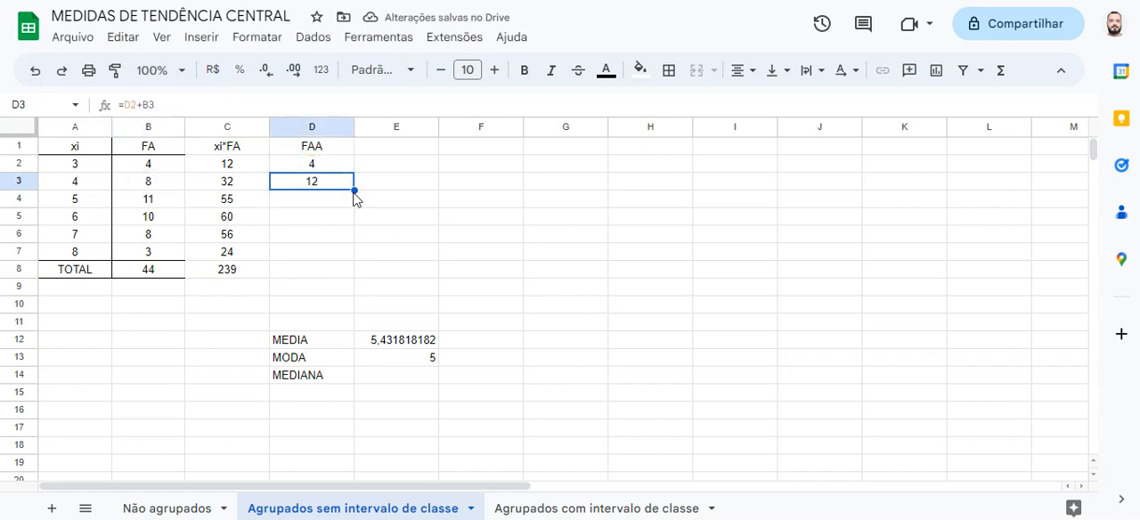
left_click_drag(355, 190, 348, 258)
Fill the unused total cell D8 of the FAA column with black
left_click(332, 272)
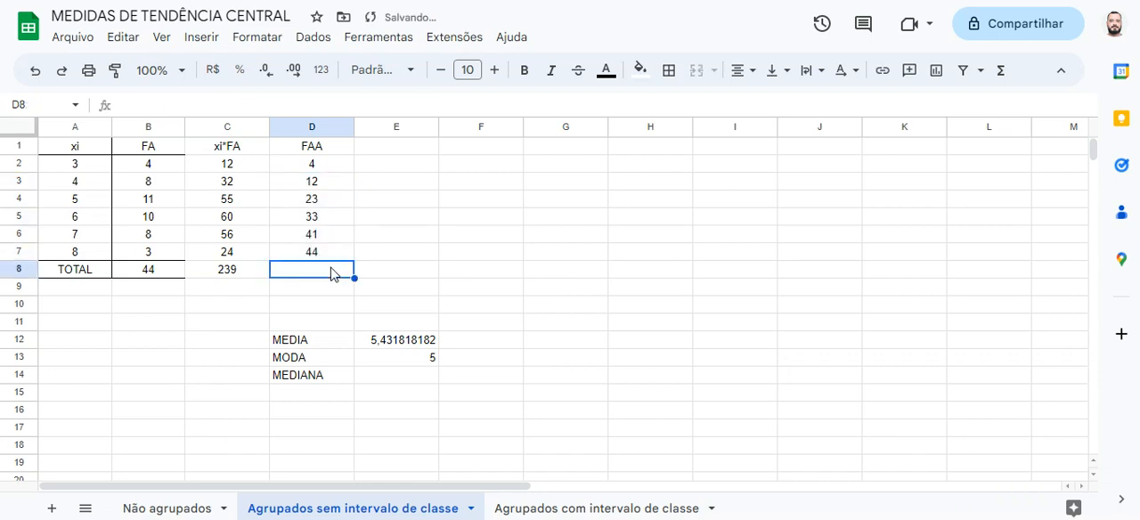
left_click(639, 70)
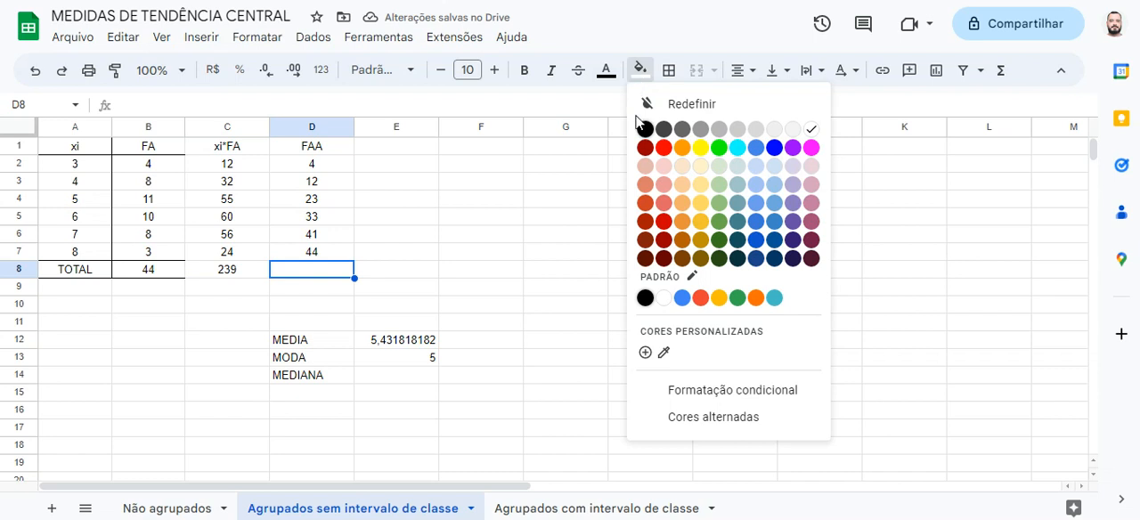
left_click(645, 130)
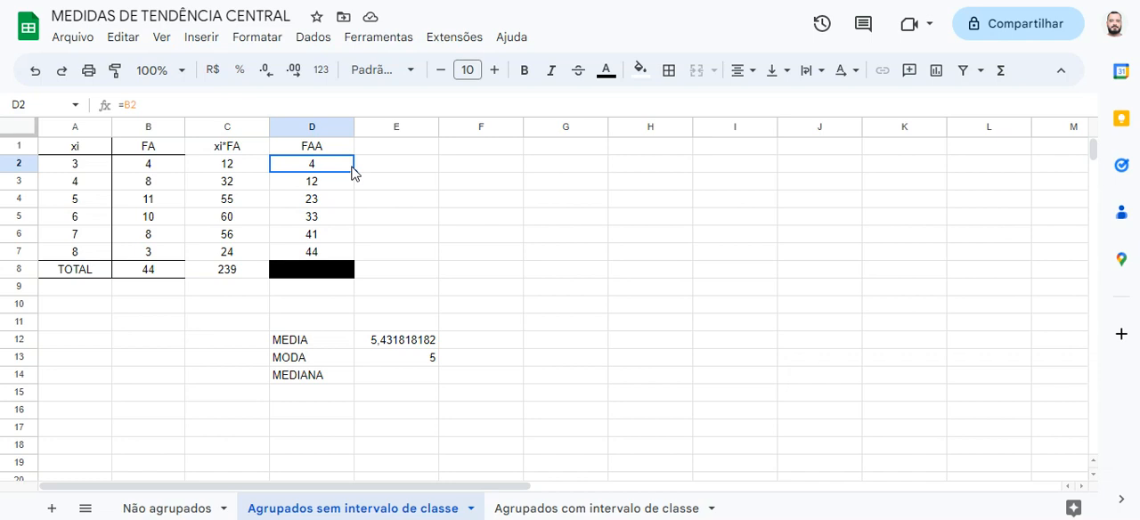
Enter the position range (1 - 4) in E2 for the first row, beside its cumulative frequency
left_click(170, 272)
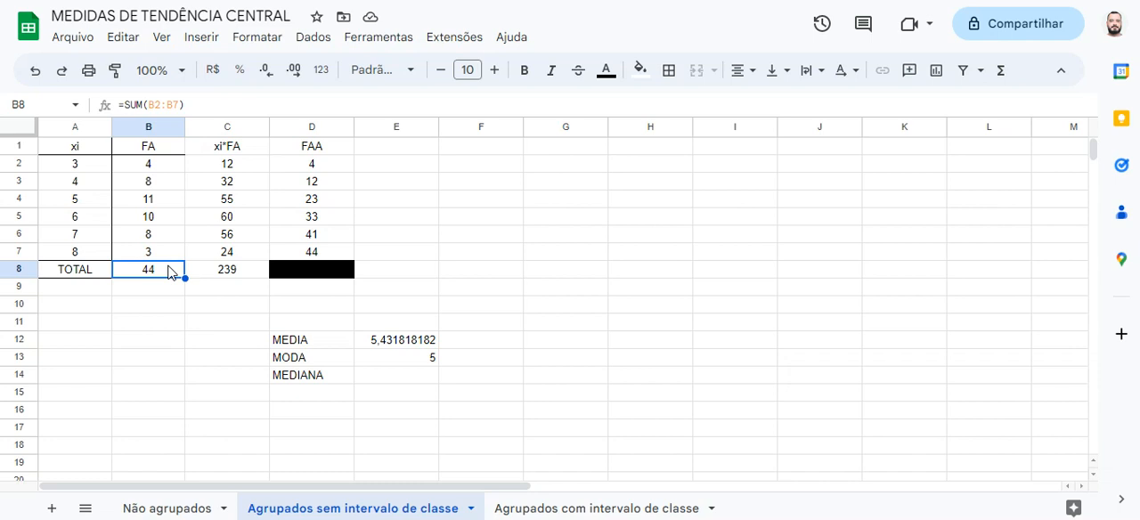
left_click(312, 179)
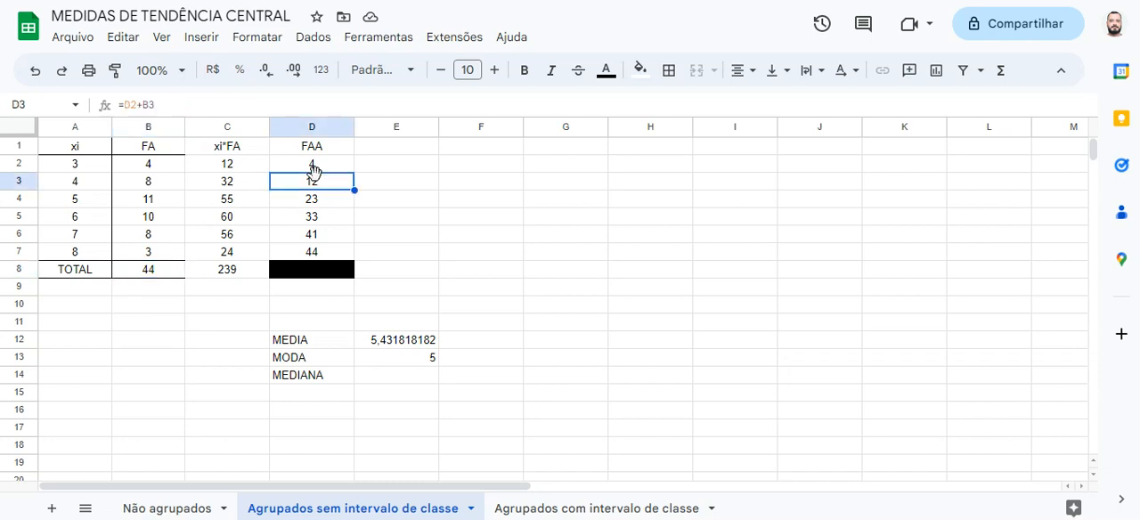
left_click(323, 166)
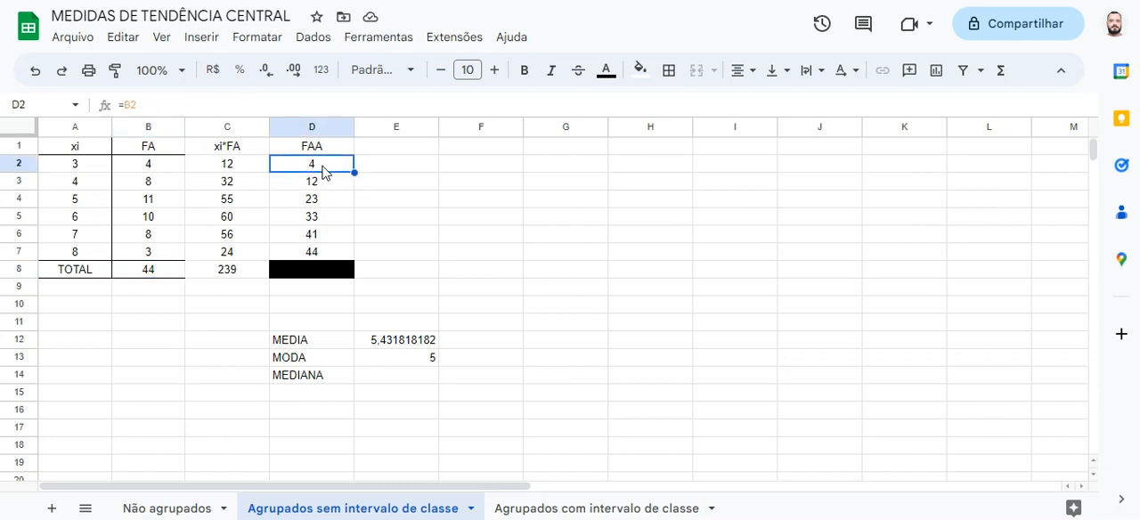
key("Right")
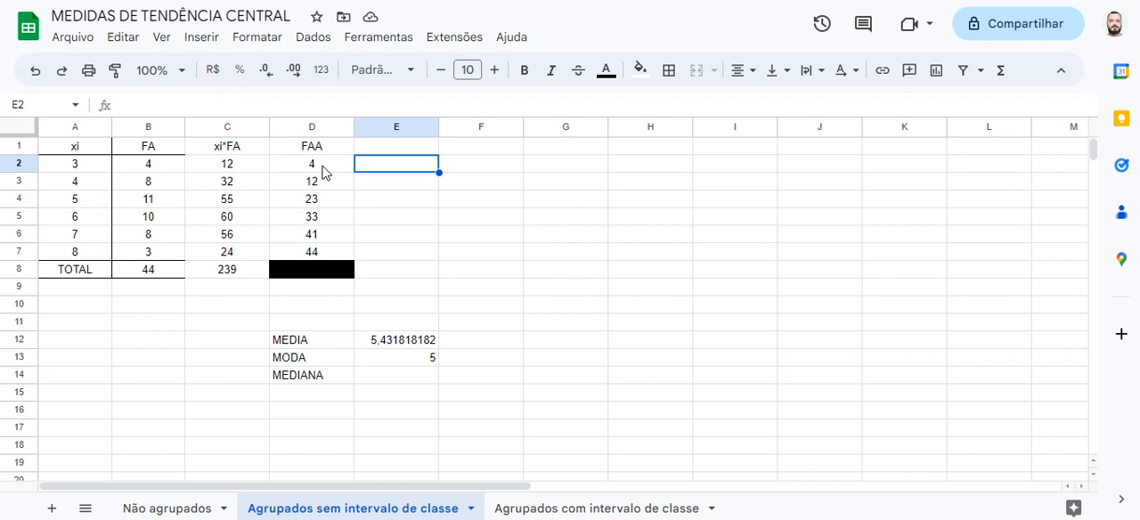
left_click(104, 172)
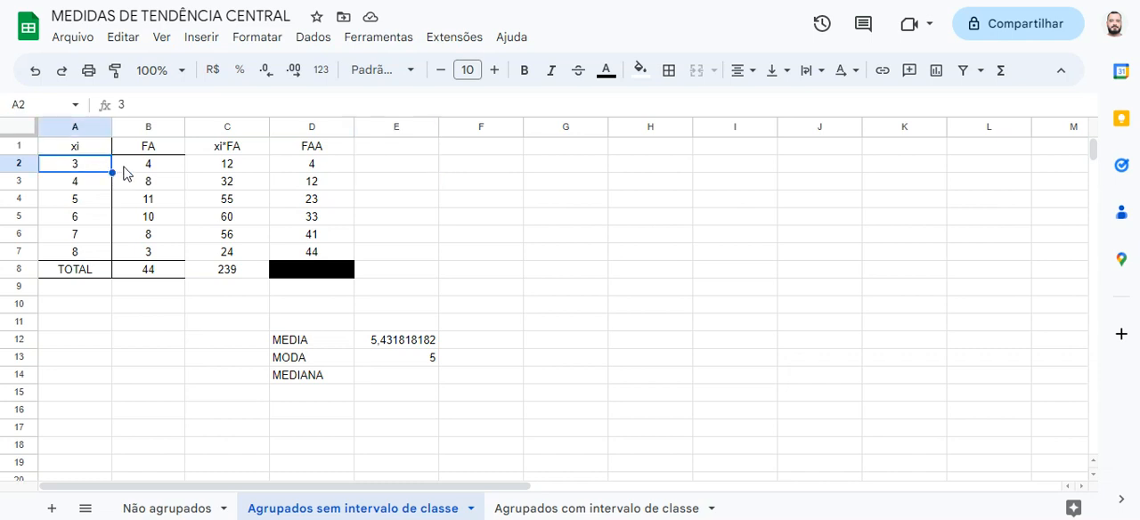
left_click(125, 172)
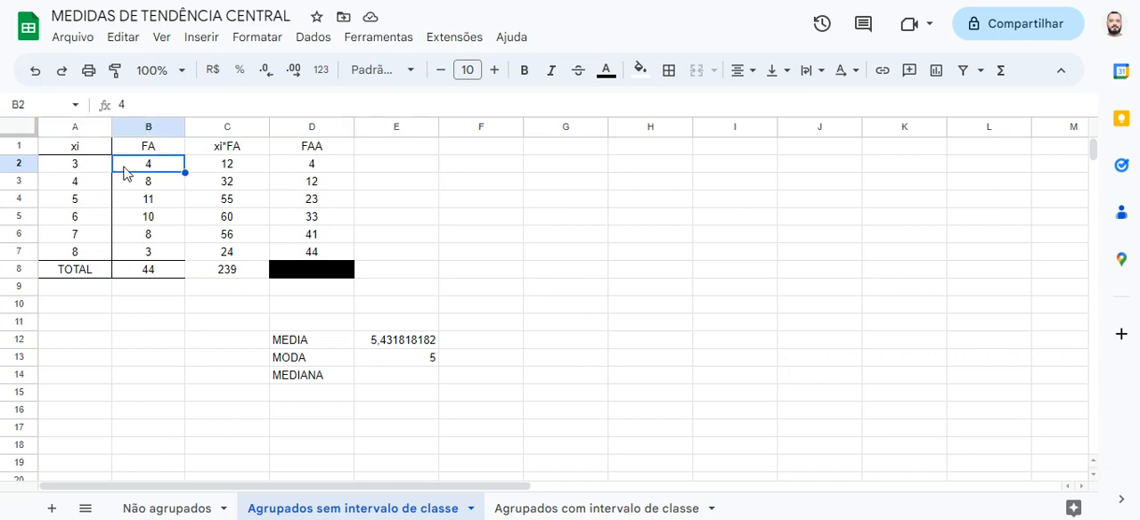
left_click(385, 172)
type("9")
key("BackSpace")
type("(1")
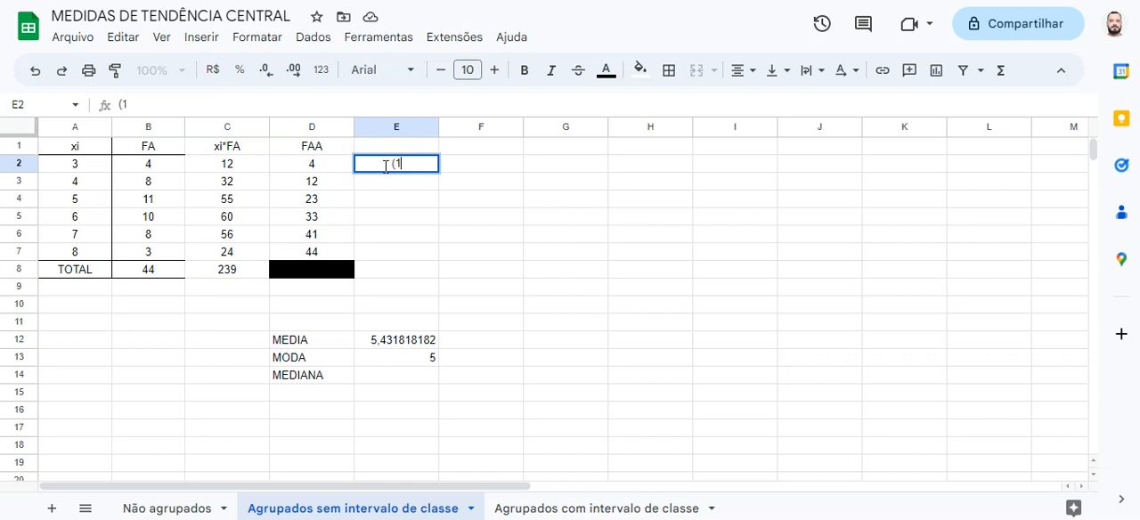
type(" - 4)")
left_click(367, 177)
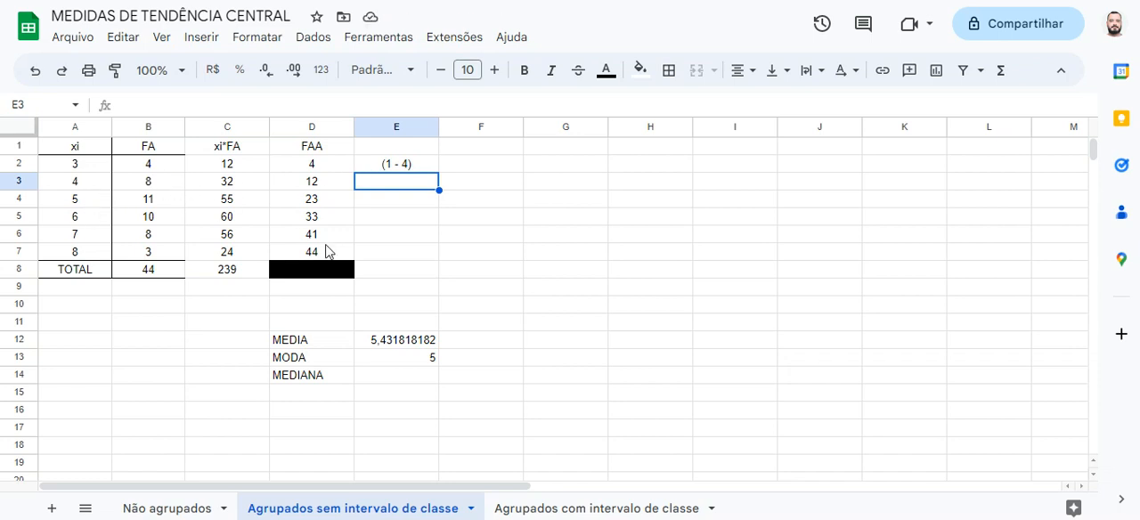
Enter the position range (5 - 12) in E3 for the second row
left_click(424, 171)
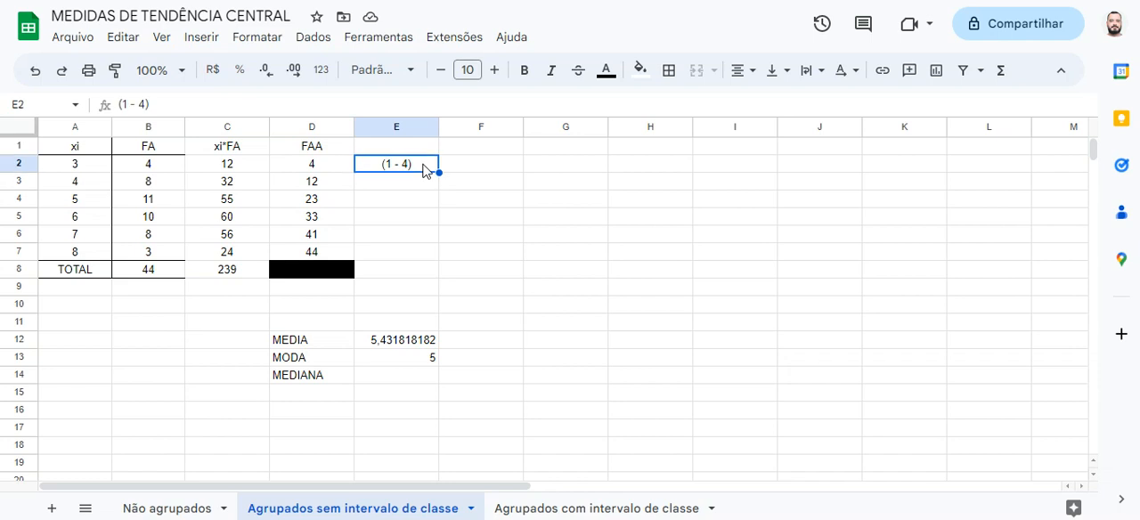
left_click(406, 190)
type("(")
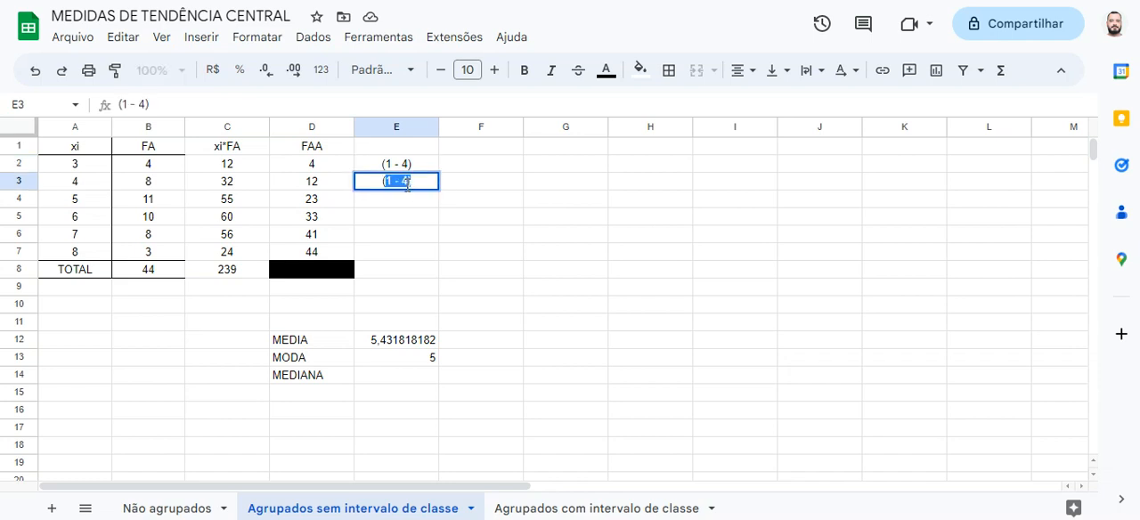
type("5 - 12)")
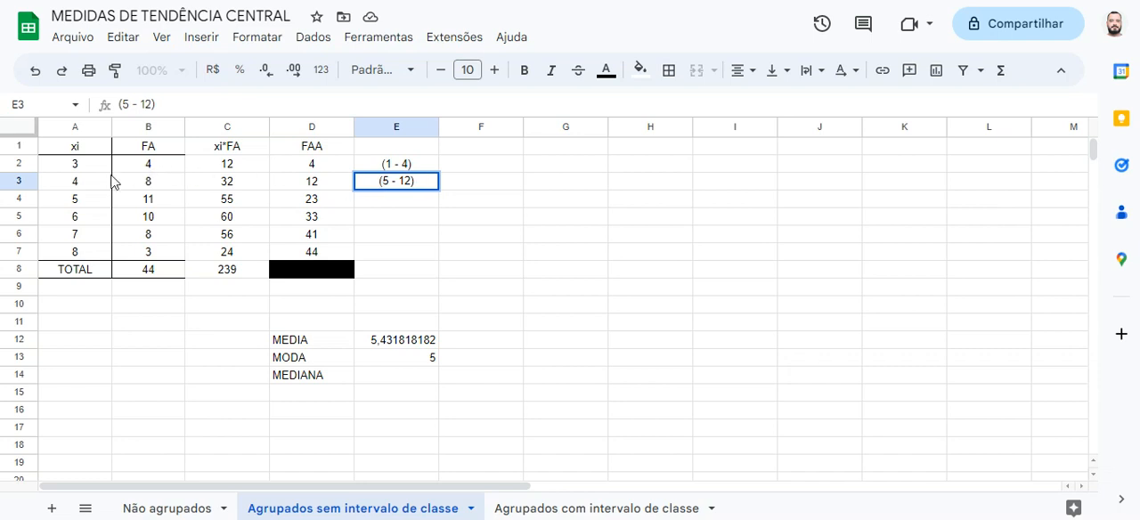
key("Return")
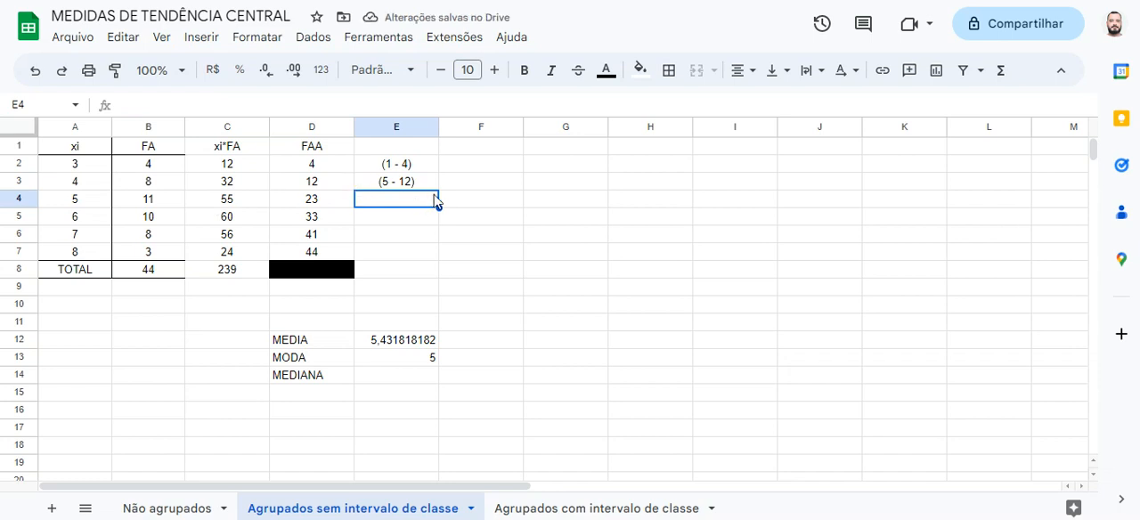
Enter the position range (13 - 23) in E4 for the row with xi 5
left_click(431, 185)
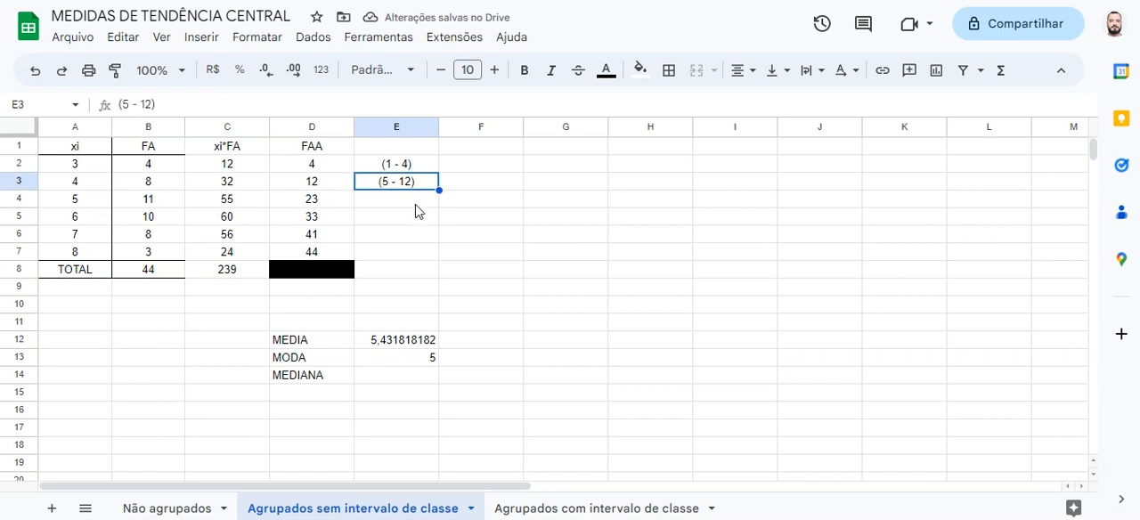
left_click(417, 202)
type("(13 - ")
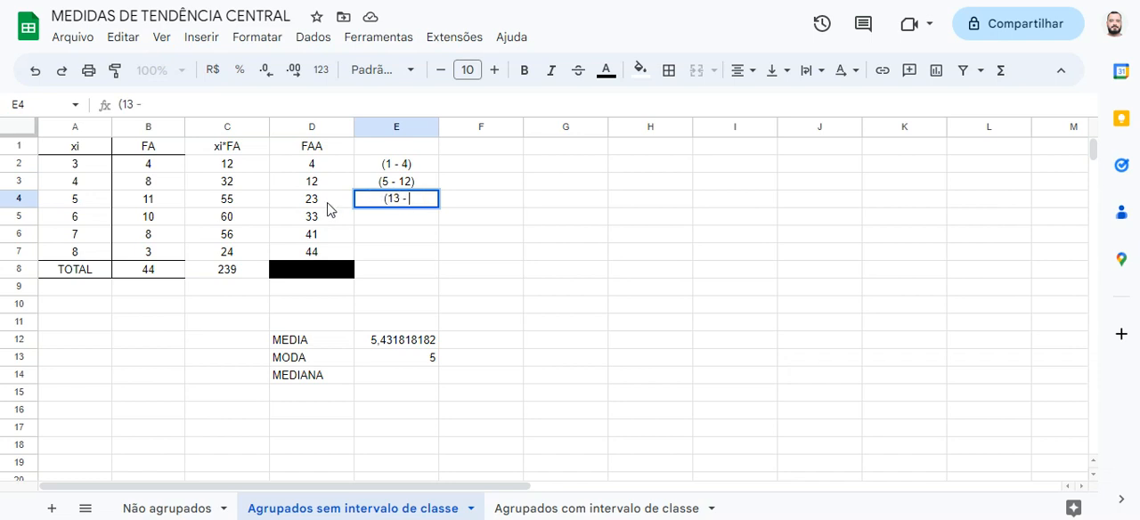
type("23)")
key("Return")
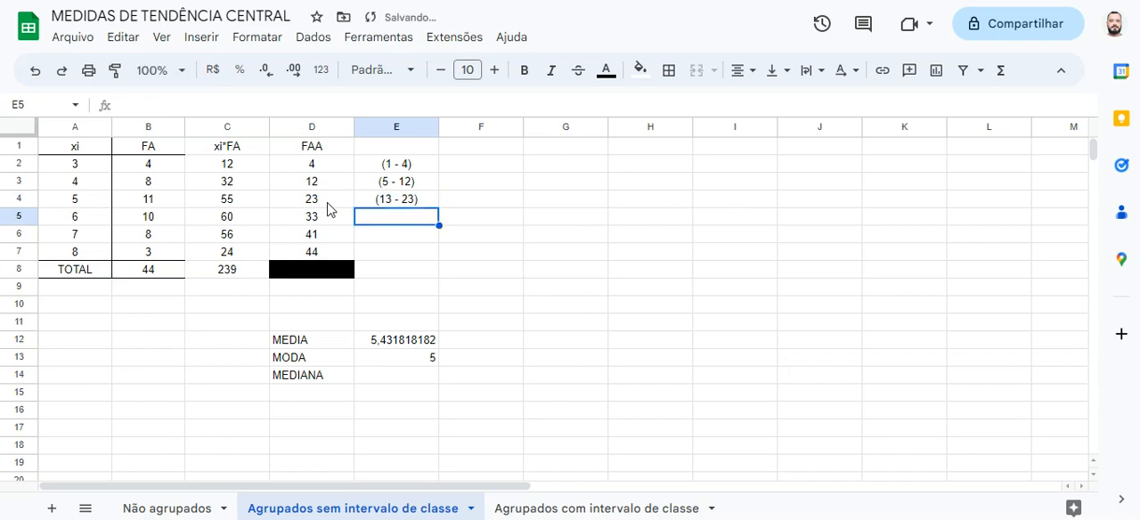
Enter the position range (24 - 33) in E5 for the row with xi 6
type("(")
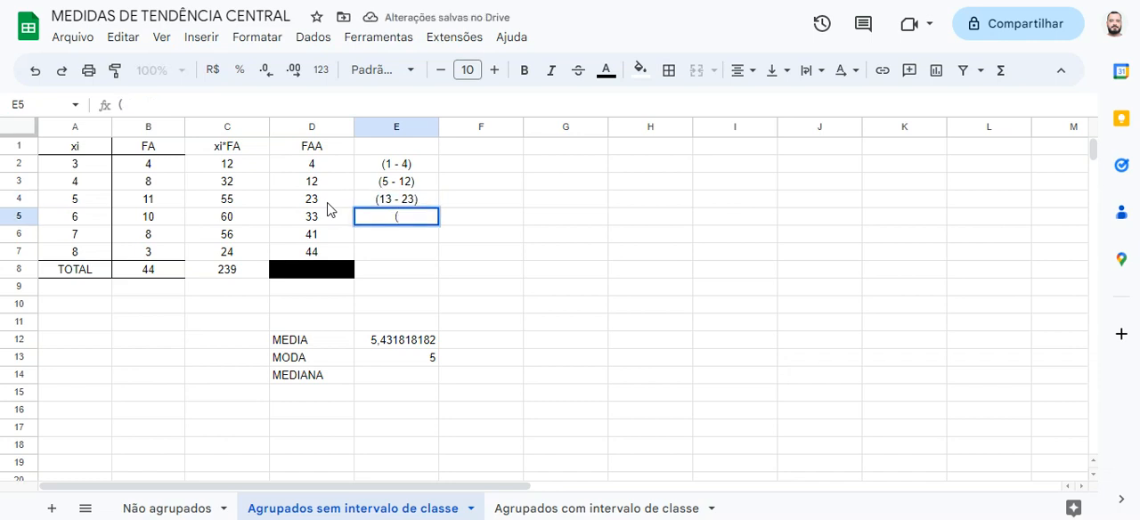
type("24 - 33)")
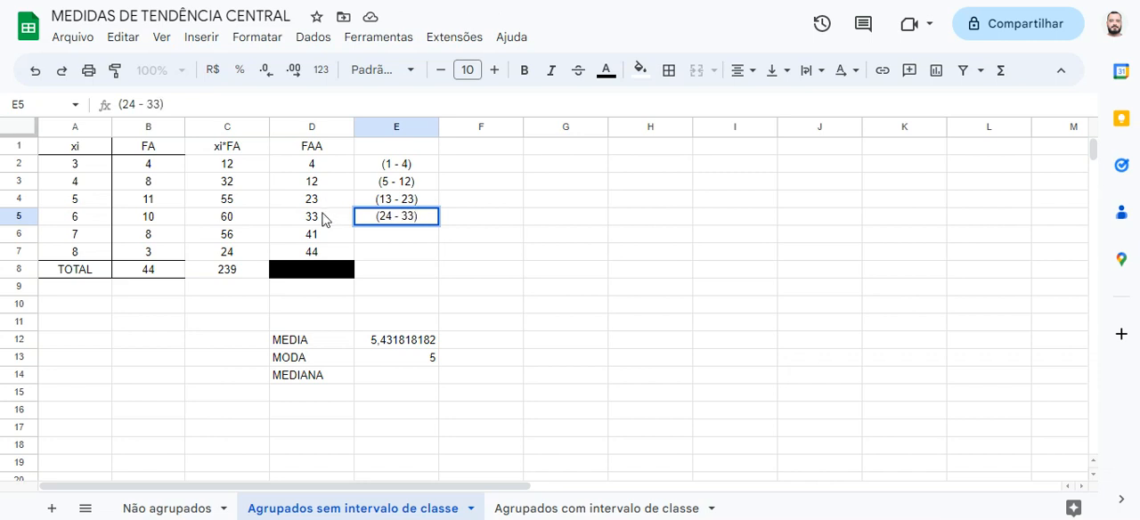
left_click(321, 222)
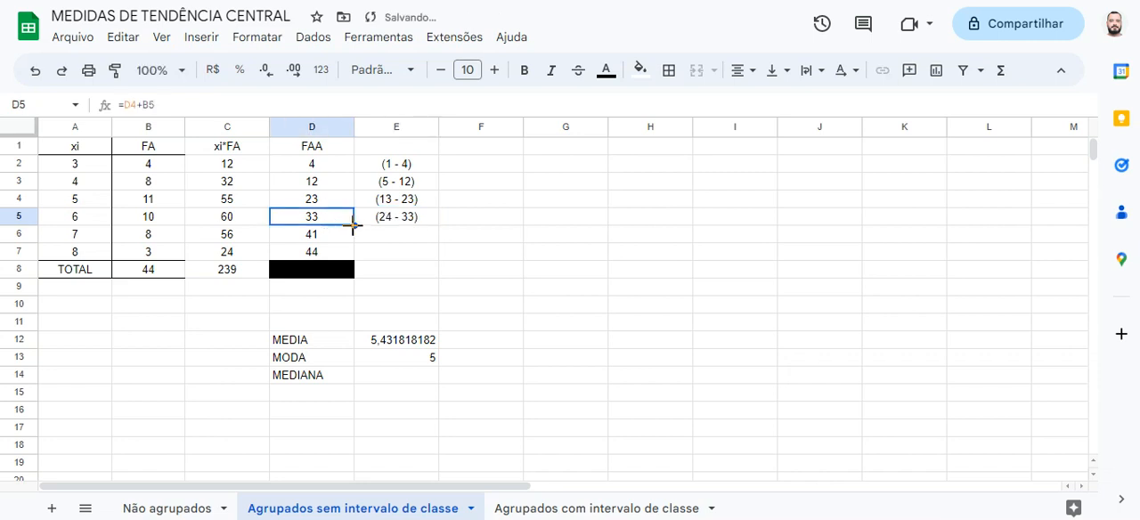
Enter the position range (34 - 41) in E6 and (42 - 44) in E7
left_click(383, 242)
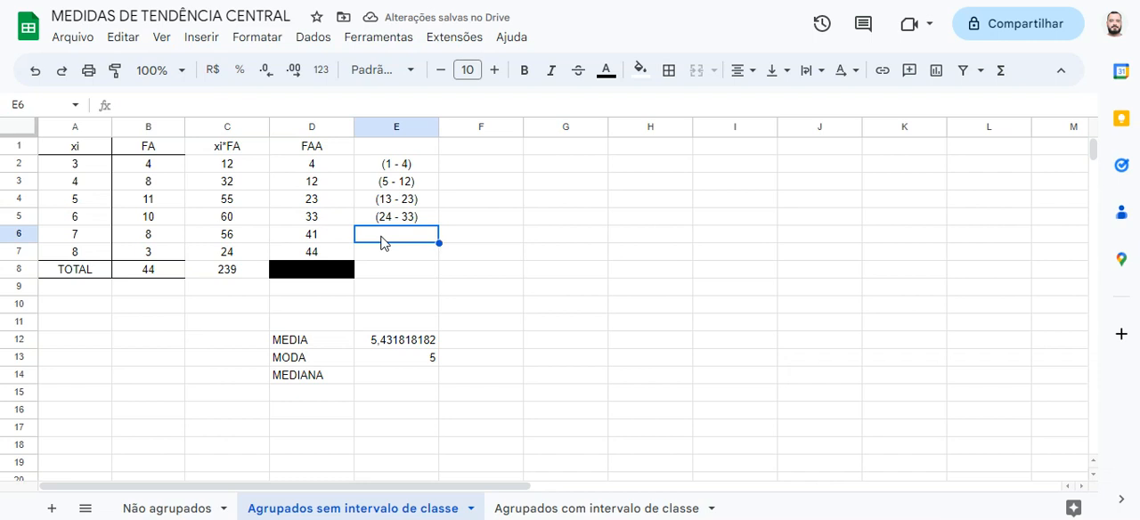
type("(34 - 41")
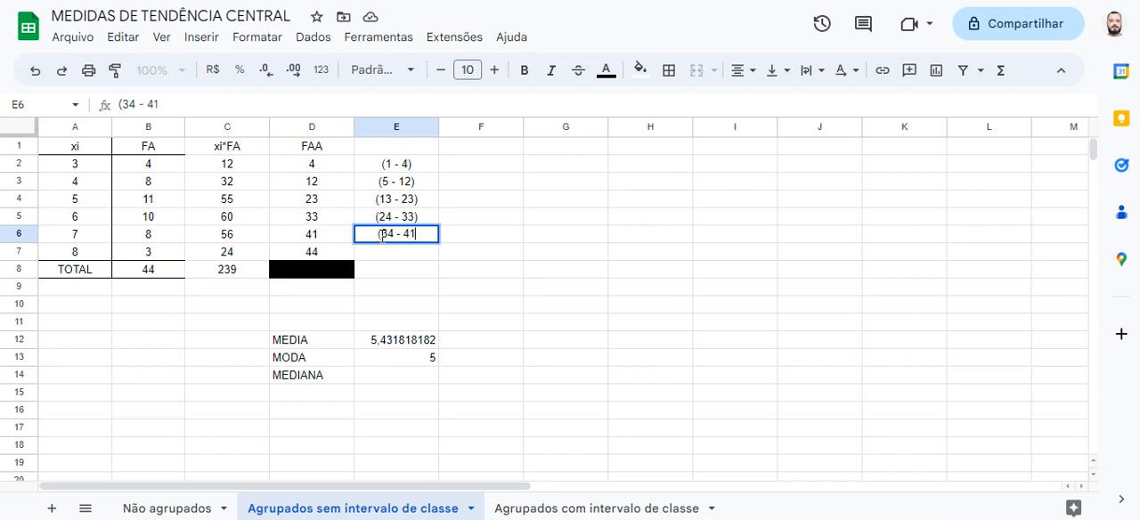
type(")")
key("Return")
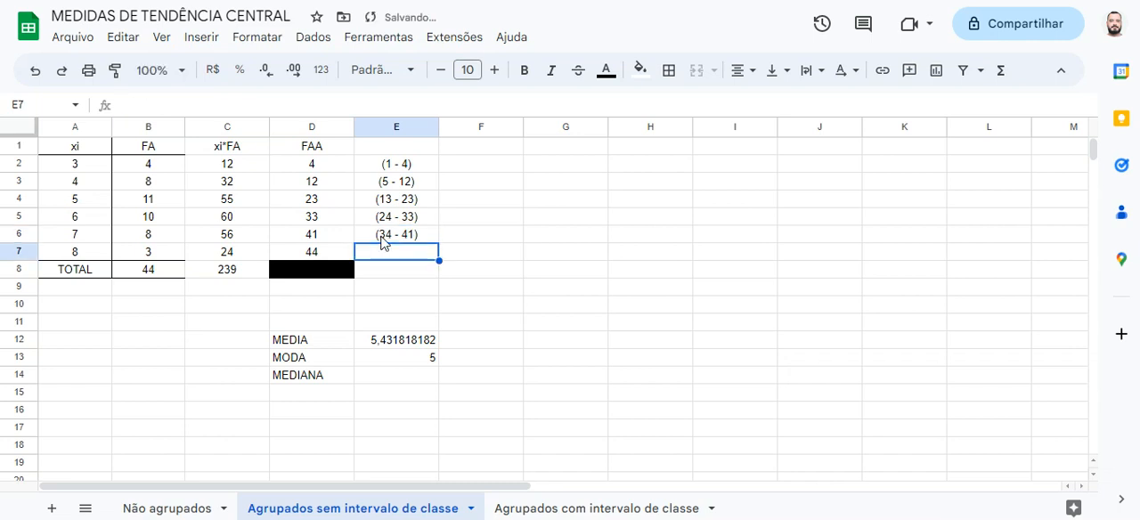
type("(42")
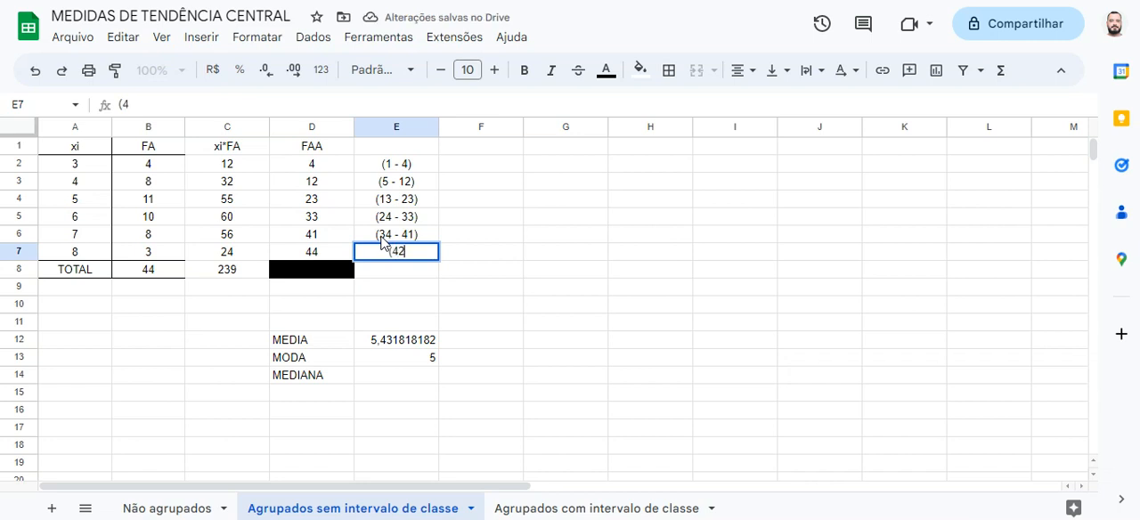
type(" - 44)")
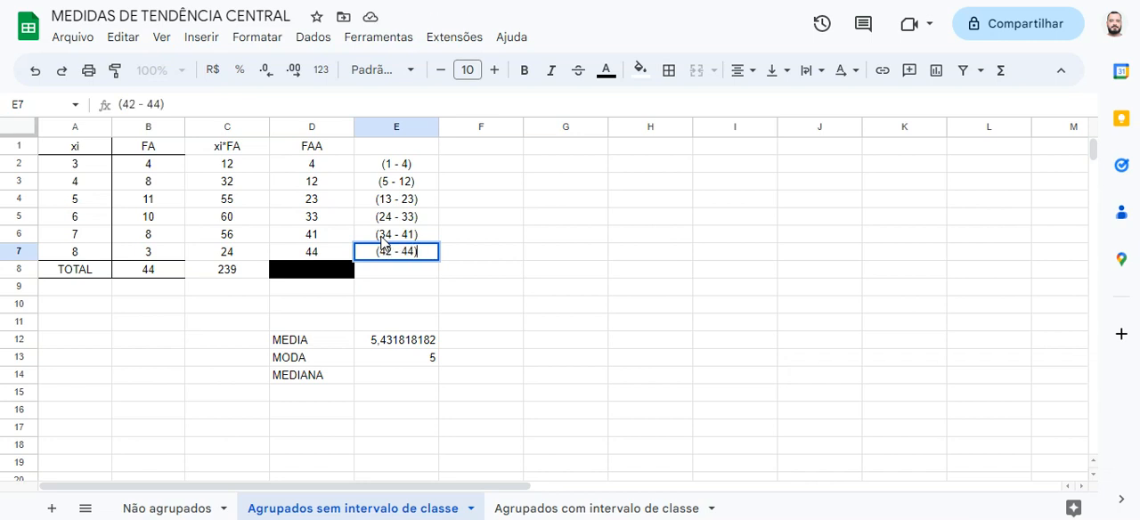
Format the position ranges in E2:E7 with red text and italics
left_click(423, 172)
key("shift+Down")
key("shift+Down")
key("shift+Down")
key("shift+Down")
key("shift+Down")
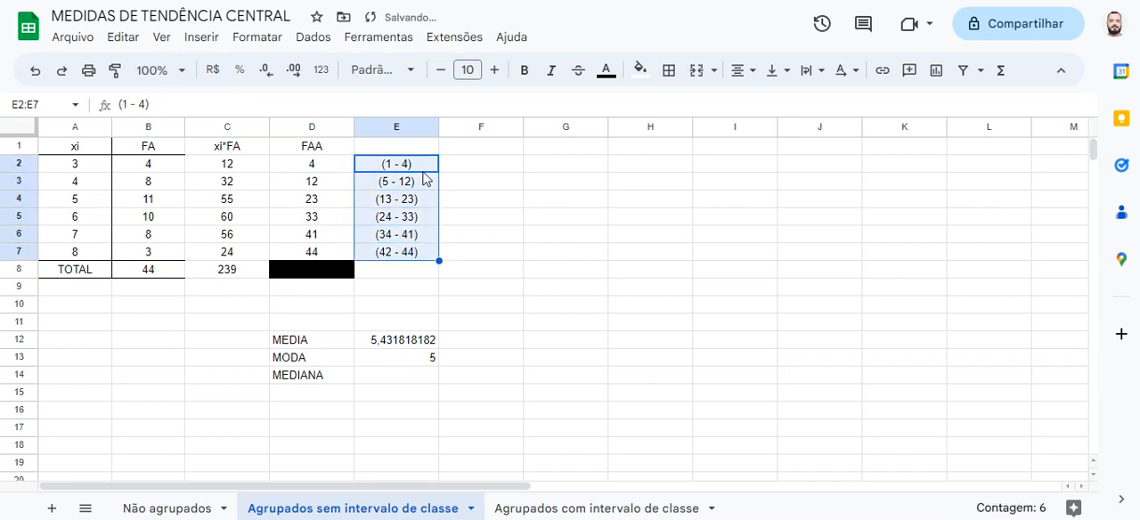
left_click(607, 70)
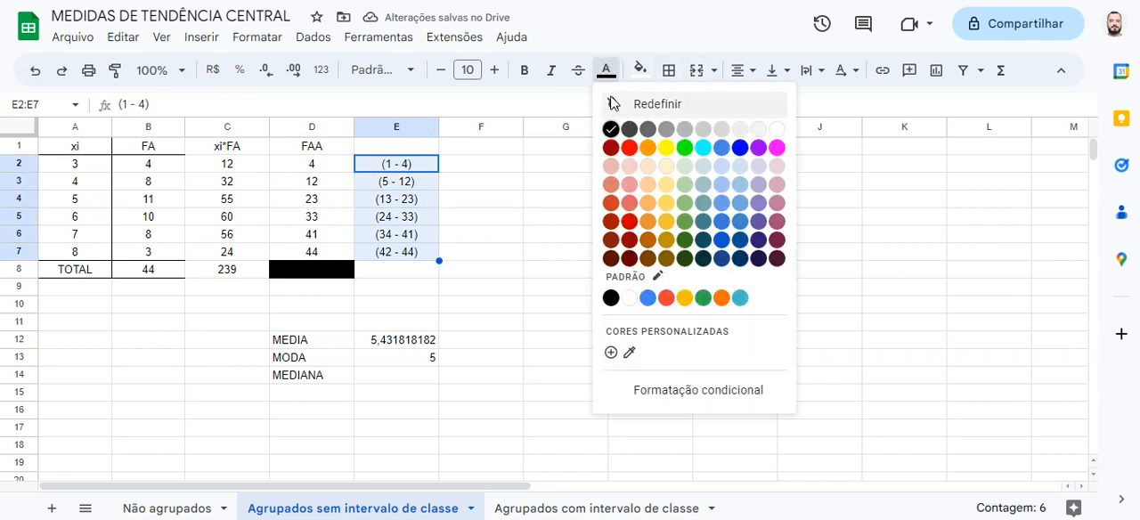
left_click(634, 150)
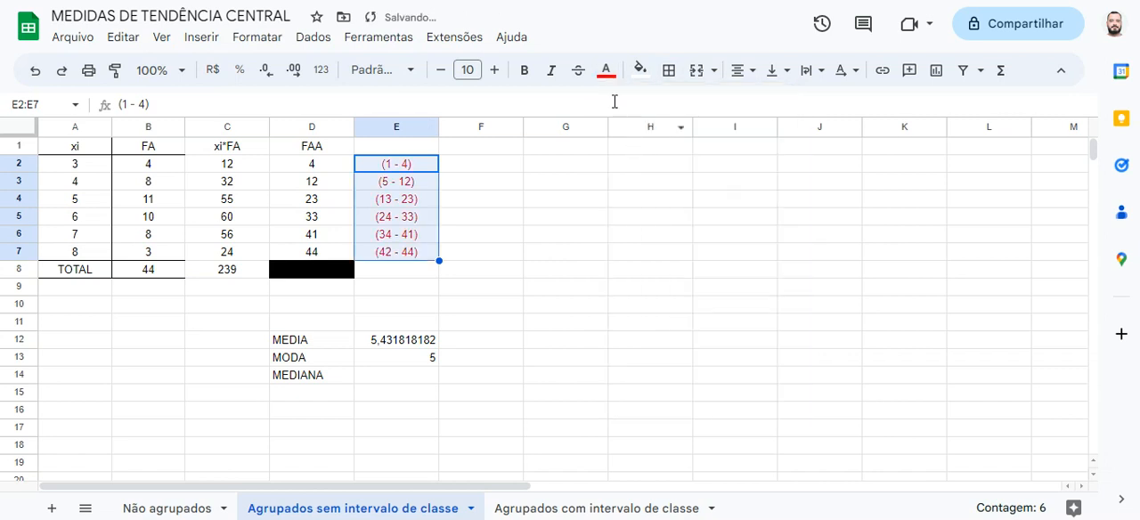
left_click(556, 78)
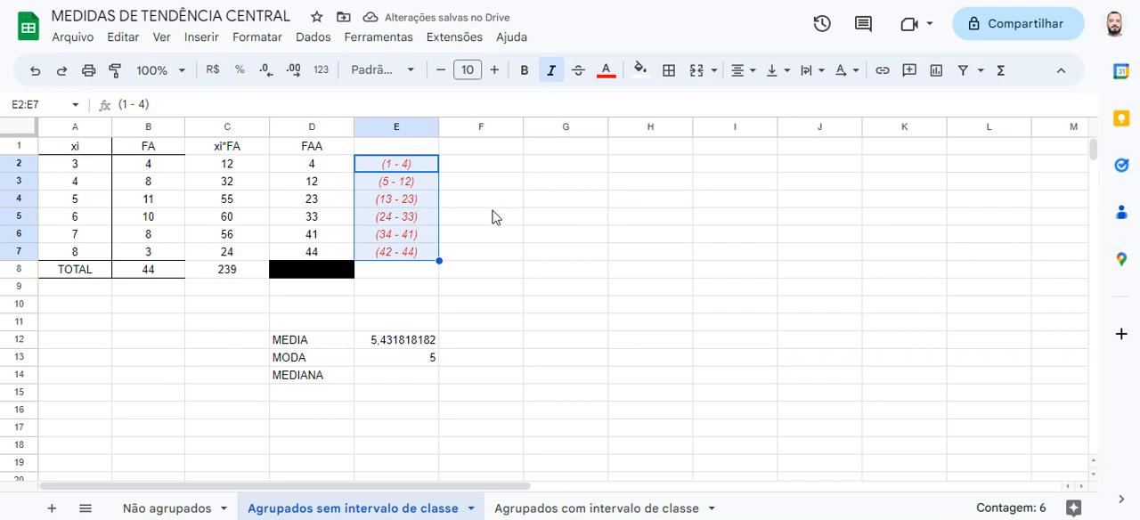
Compare the xi values and FA frequencies with the position ranges in E2:E7, and check the total in B8 against row 4 for the median
left_click_drag(87, 168, 81, 247)
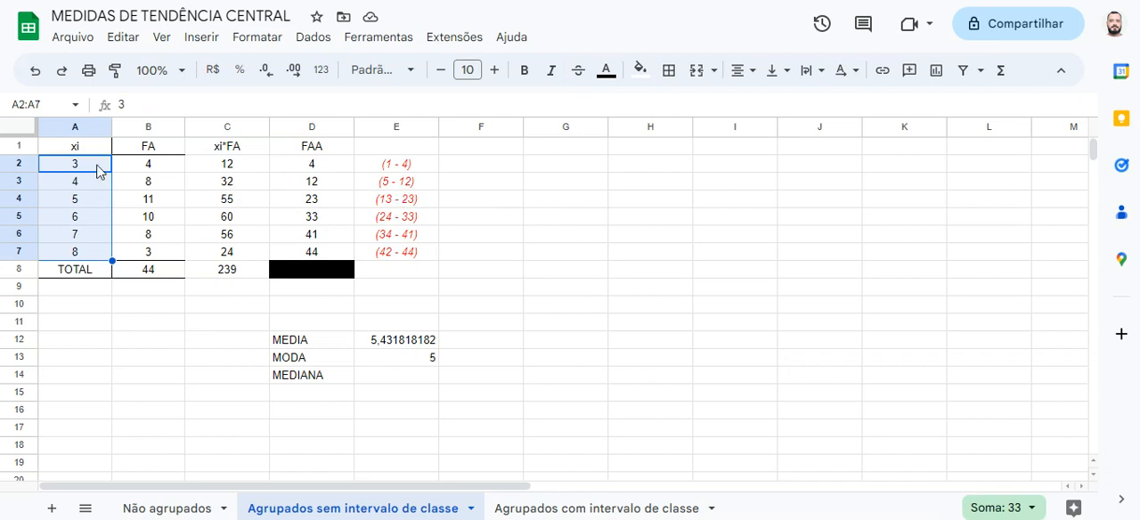
left_click_drag(161, 170, 164, 252)
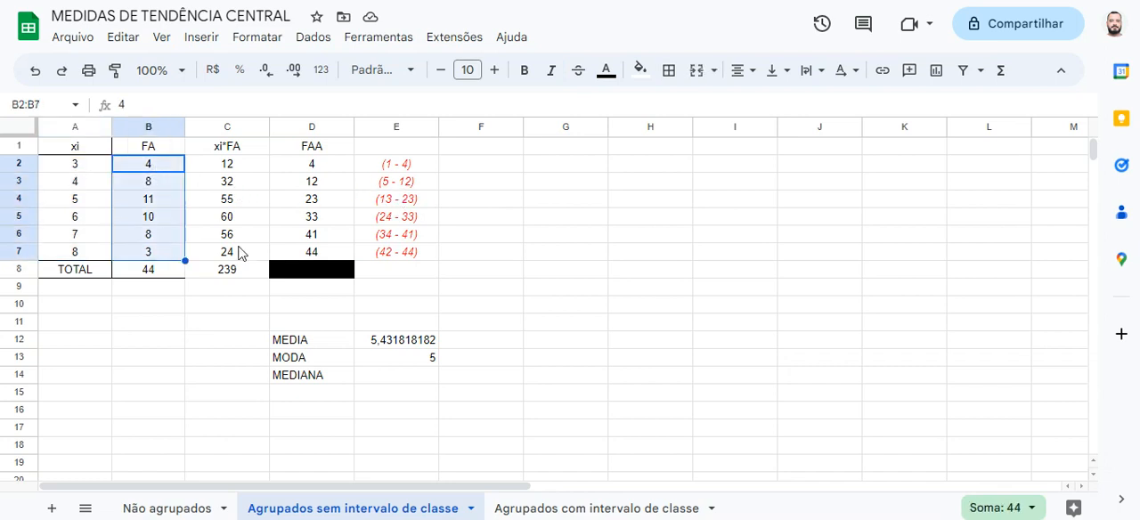
left_click(381, 169)
left_click_drag(380, 176, 380, 251)
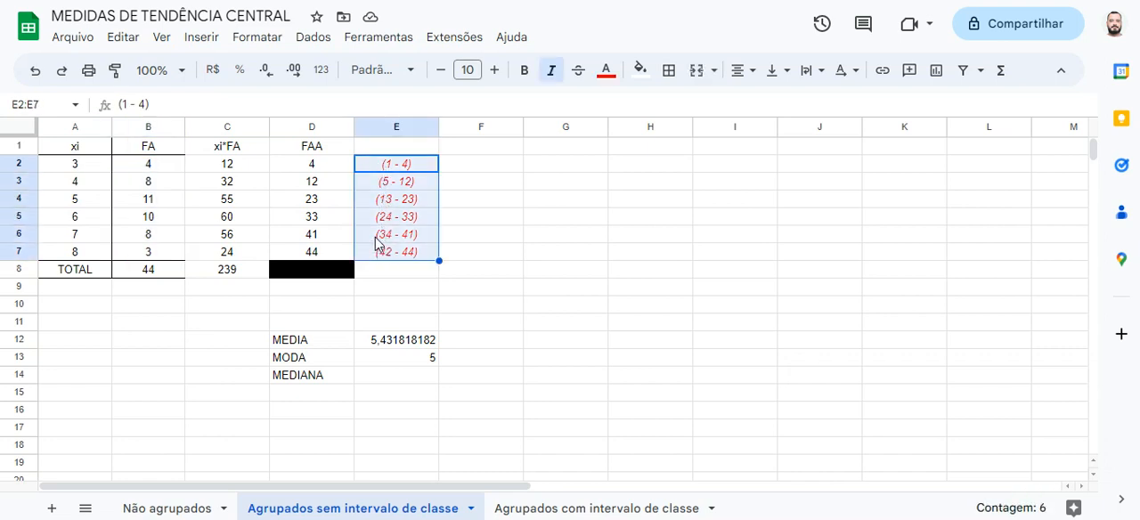
left_click(377, 242)
left_click_drag(104, 236, 142, 236)
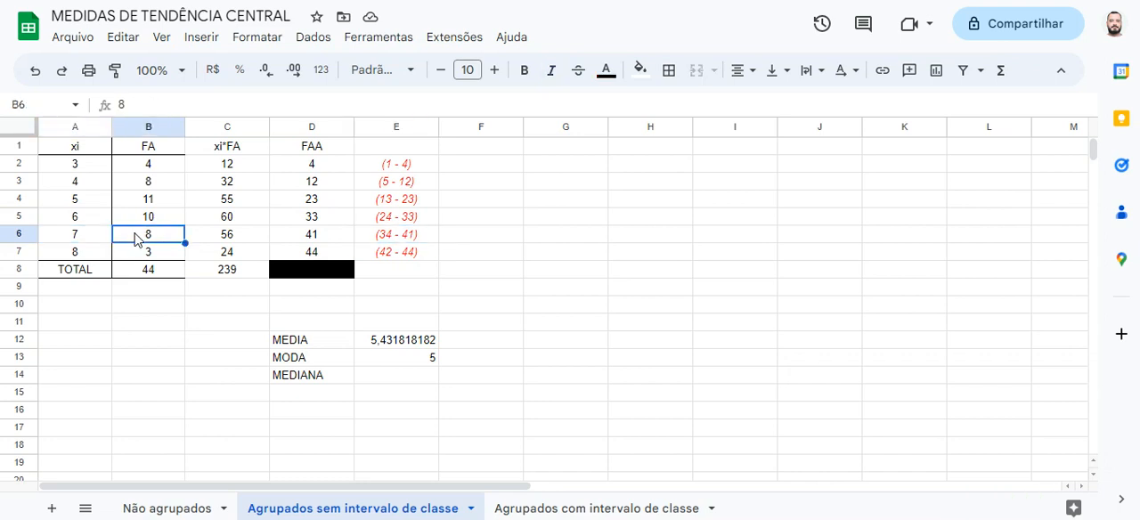
left_click(356, 238)
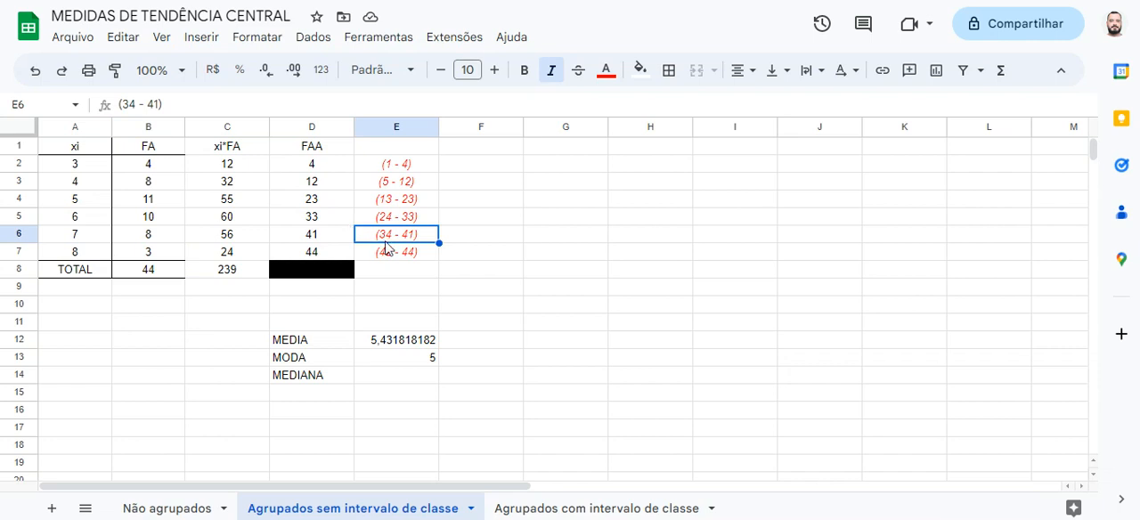
left_click(374, 382)
left_click(172, 278)
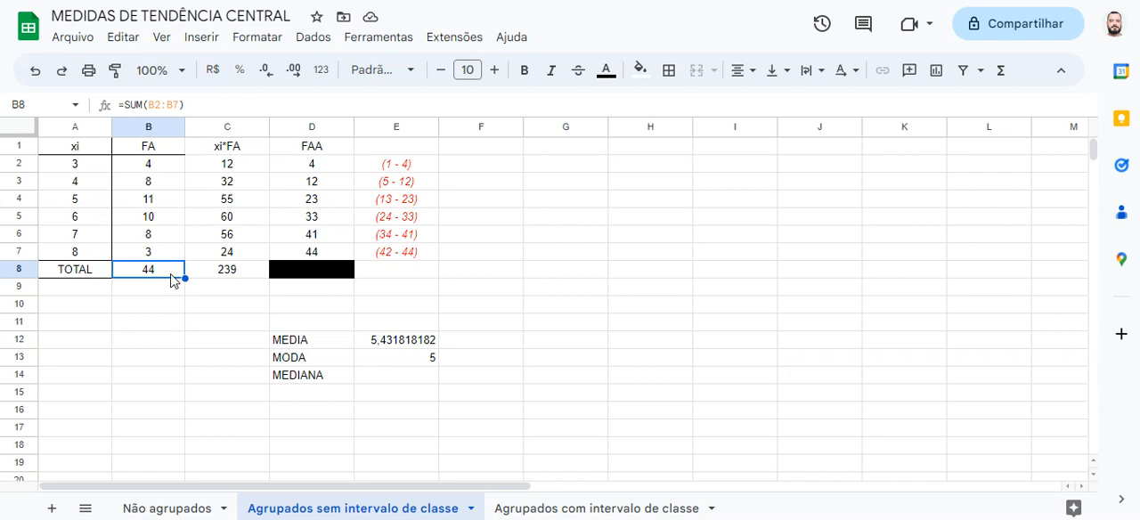
left_click(368, 203)
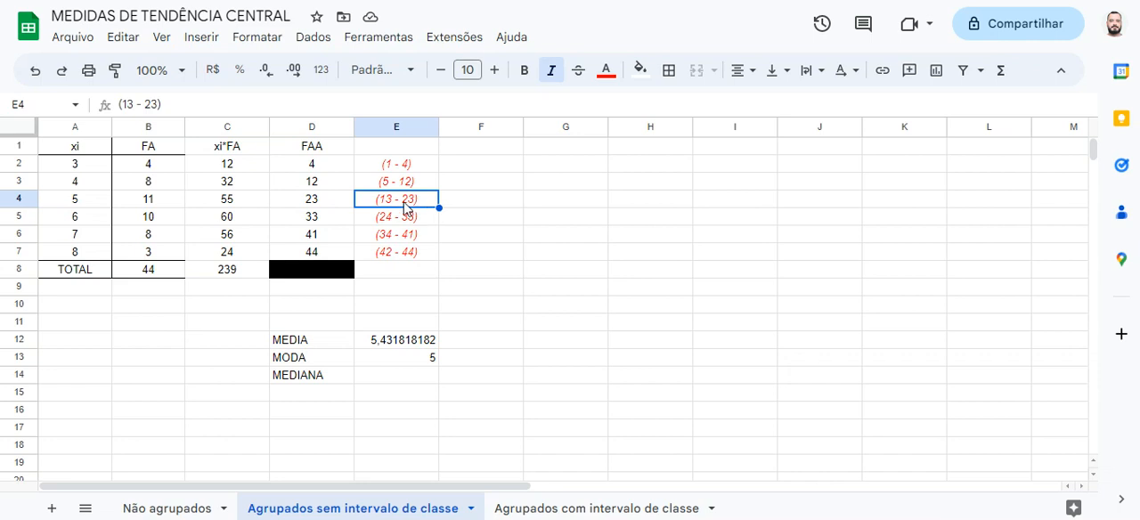
left_click(101, 206, "ctrl")
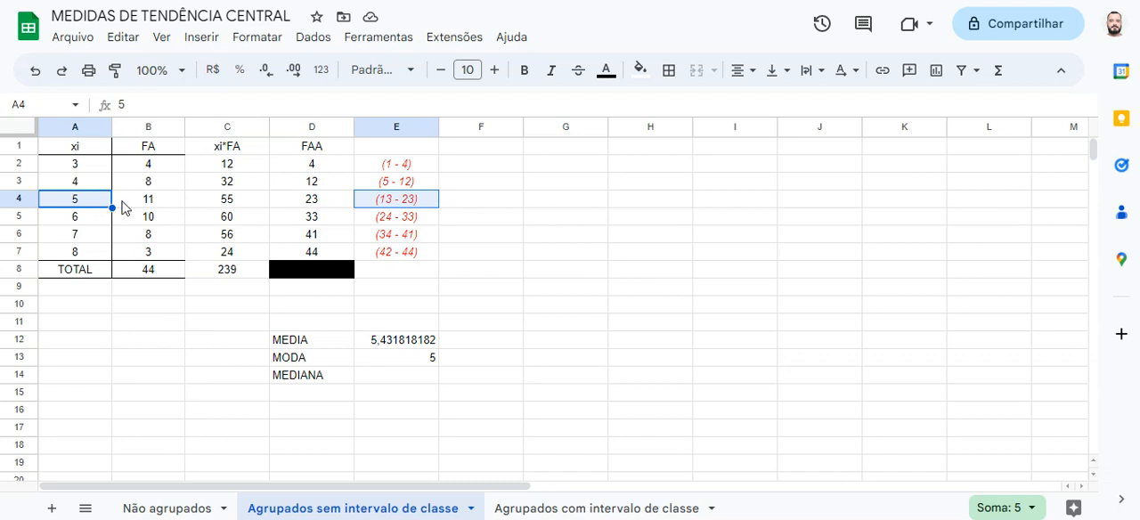
Enter "posição 22" with value 5 in G3:H3 and "posição 23" with value 5 in G4:H4
left_click(576, 188)
type("posição 22")
key("Tab")
type("5")
key("Return")
type("posição 23")
key("Tab")
type("5")
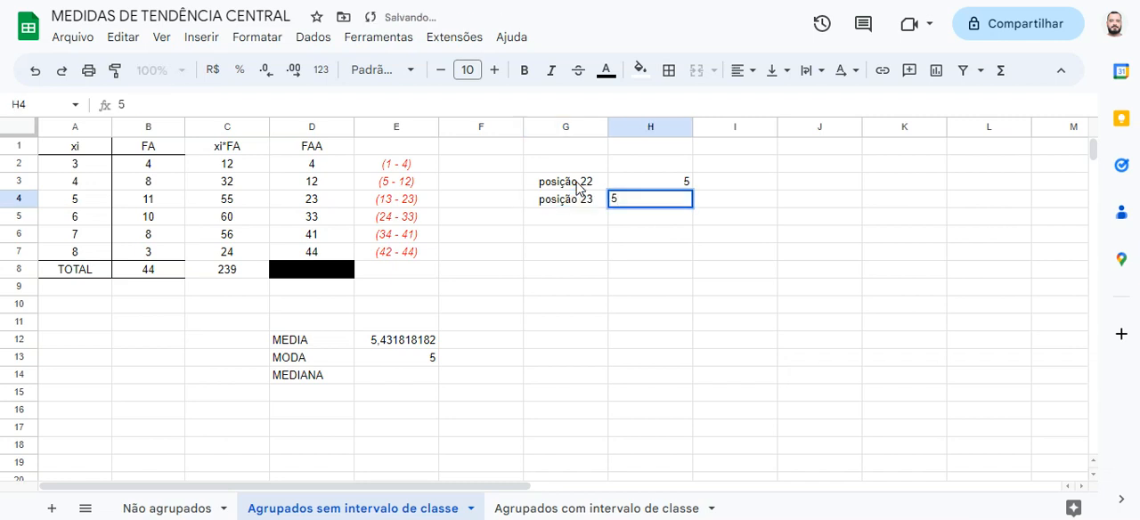
key("Return")
Enter 5 as the MEDIANA value in E14
key("Up")
key("Up")
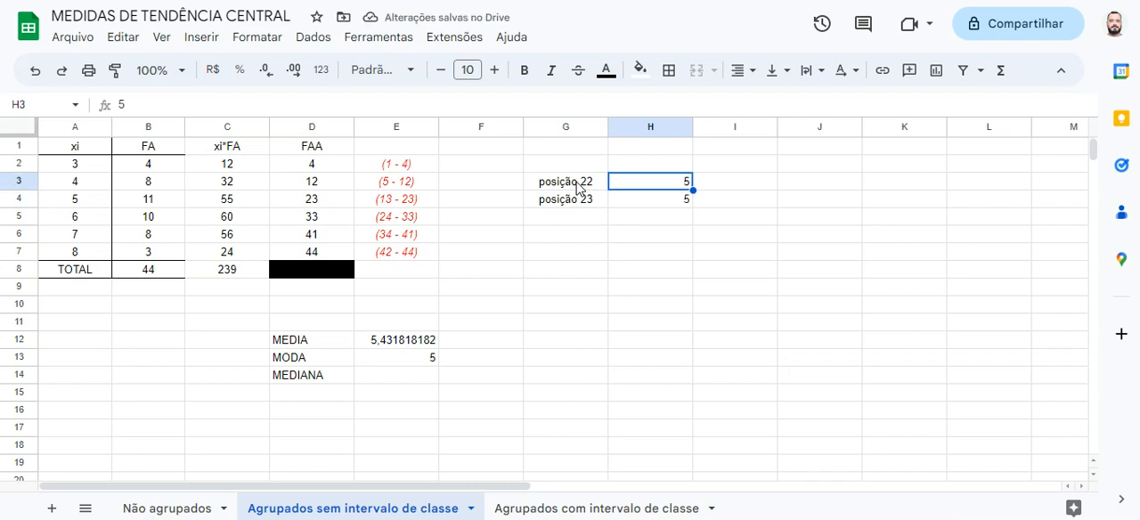
left_click(414, 380)
type("5")
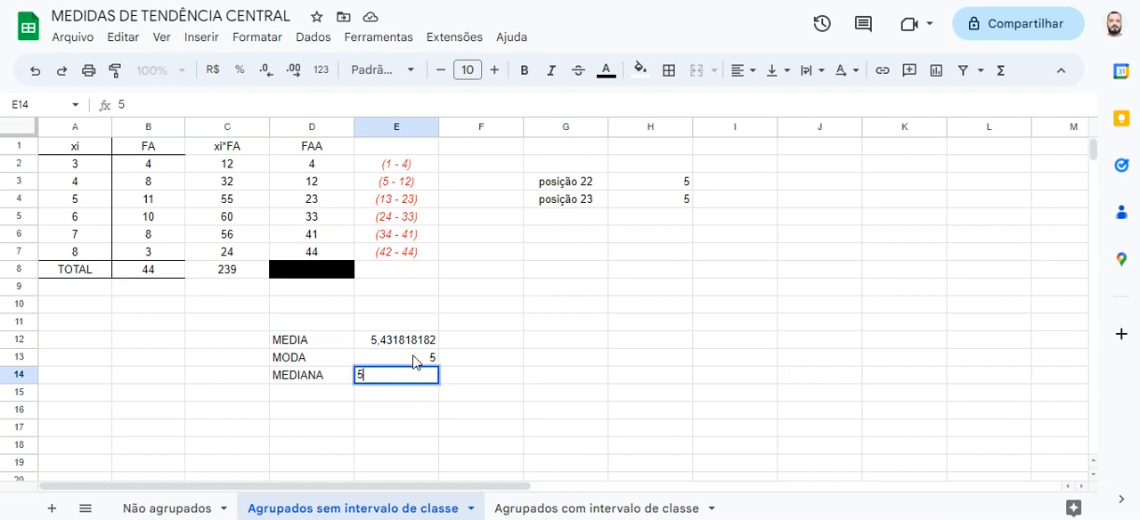
key("Return")
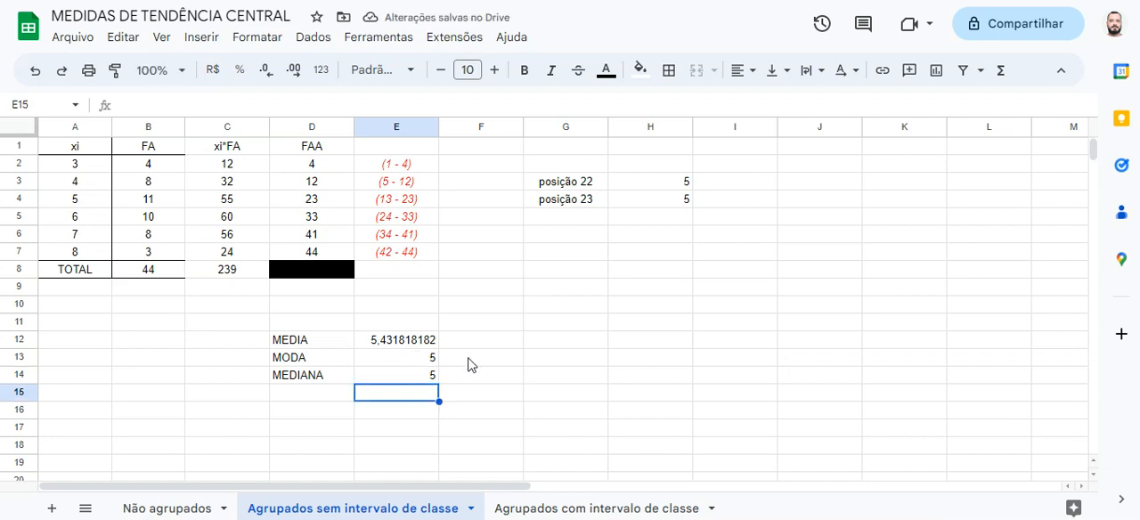
Colour the text of the MEDIA, MODA and MEDIANA results in D12:E14 red
left_click_drag(341, 341, 395, 381)
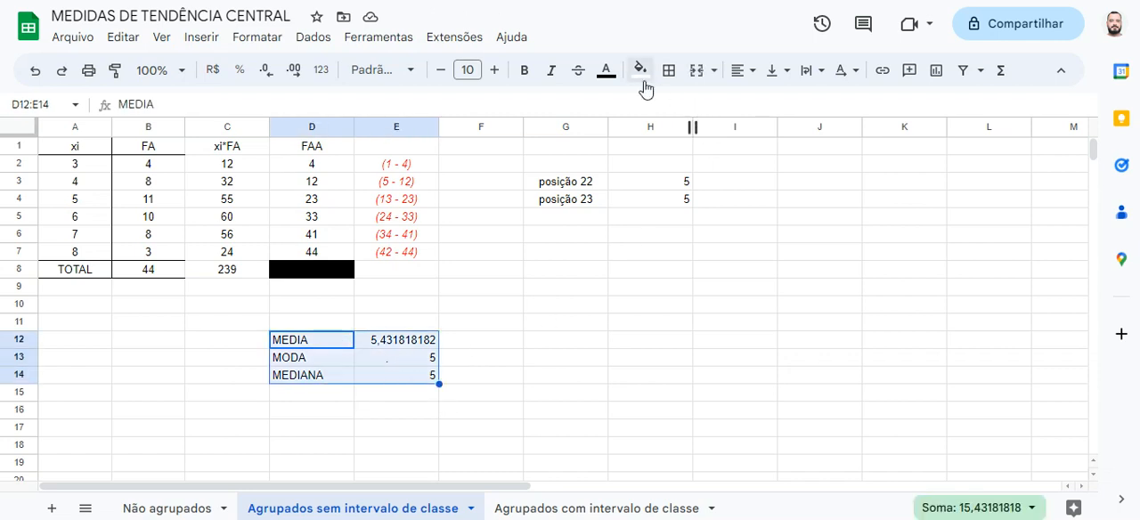
left_click(605, 70)
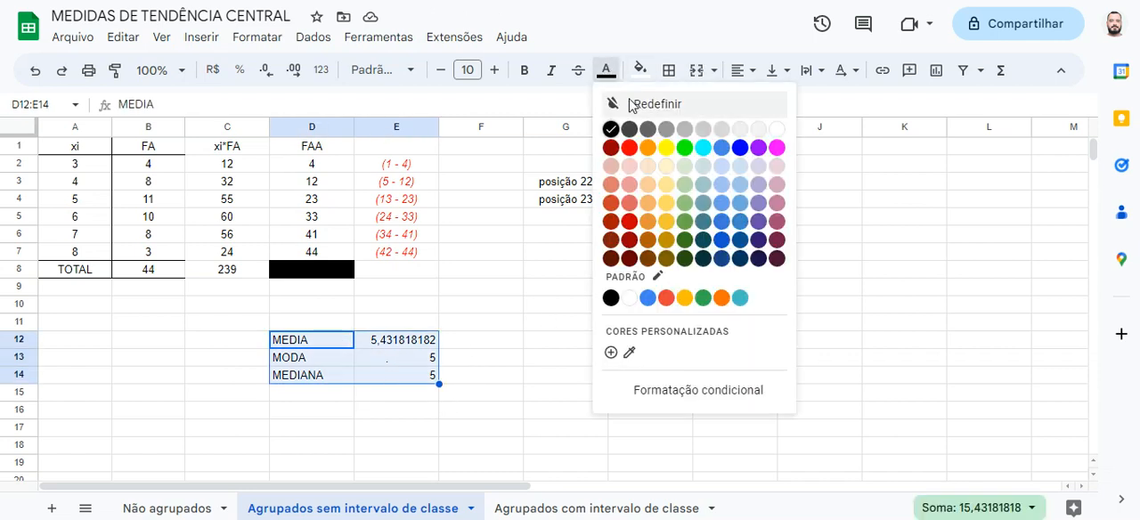
left_click(629, 147)
left_click(532, 360)
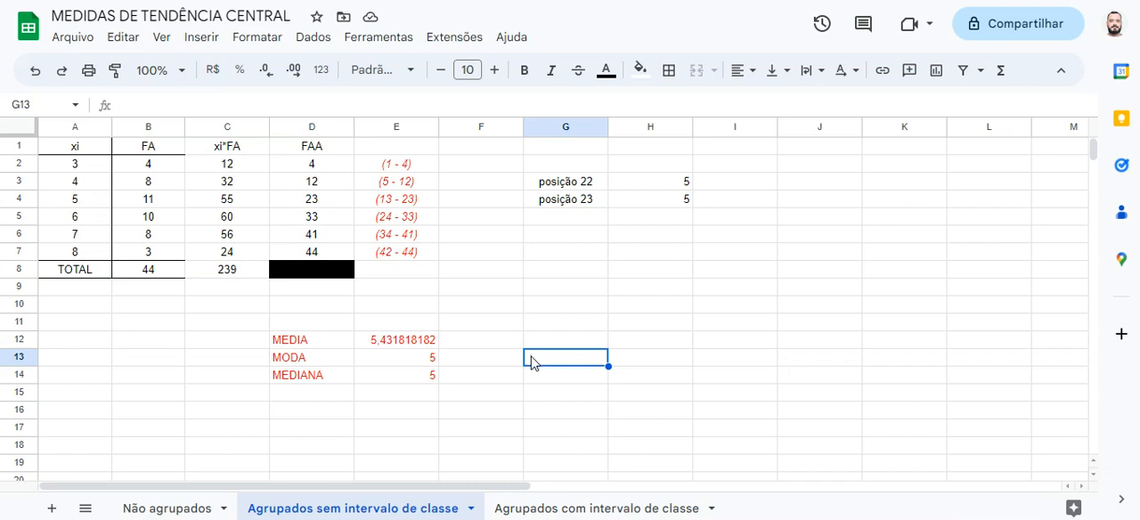
Open the sheet "Agrupados com intervalo de classe" and examine the FA total and the limits of the first two NOTAS classes
left_click(557, 511)
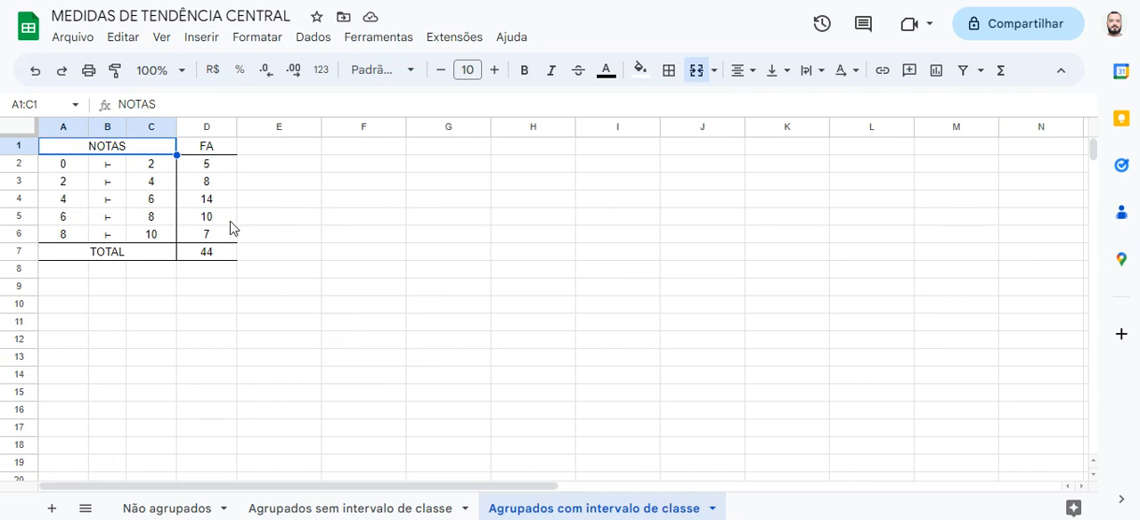
left_click(248, 238)
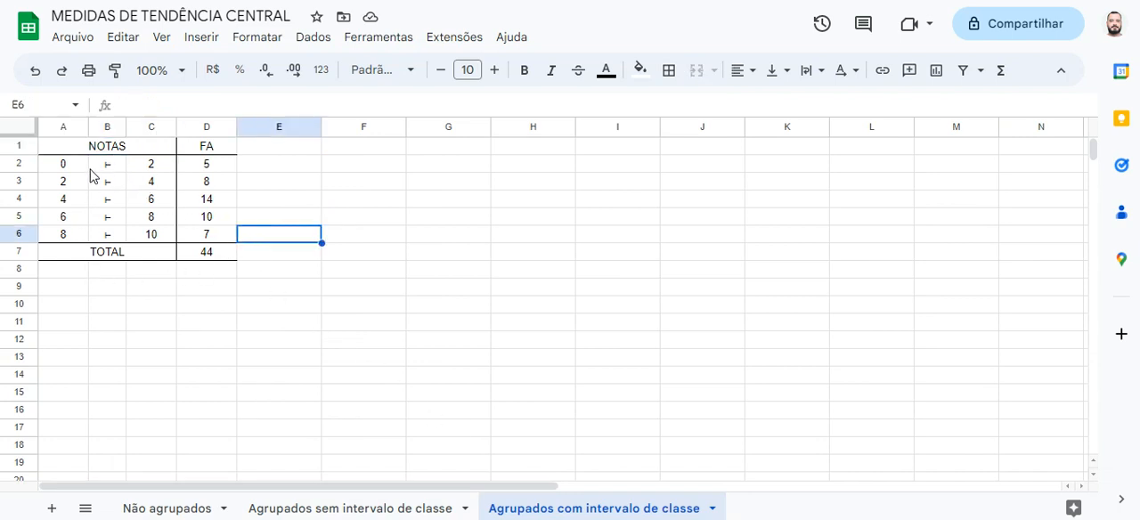
left_click(208, 255)
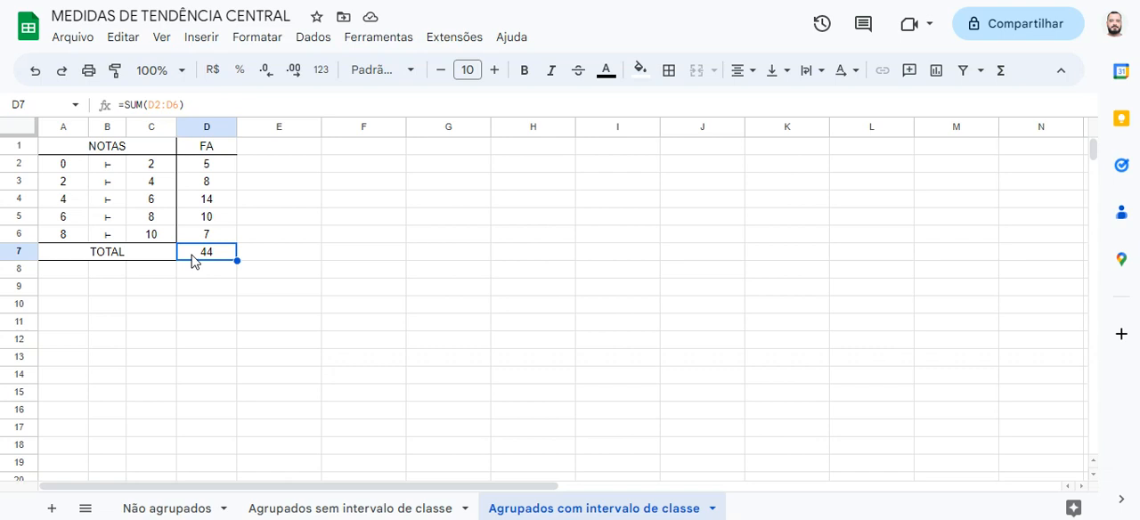
left_click(72, 168)
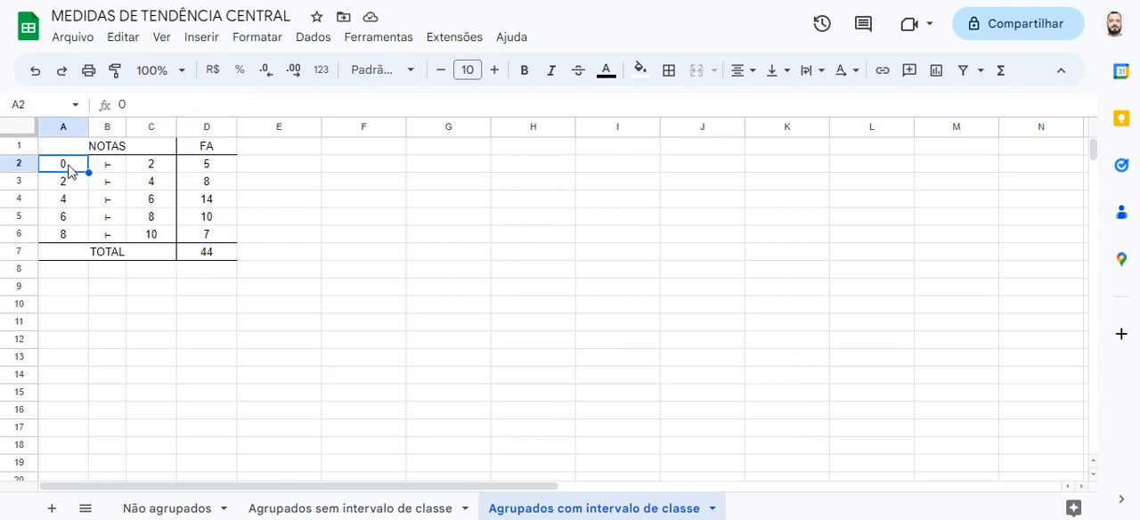
left_click(135, 166)
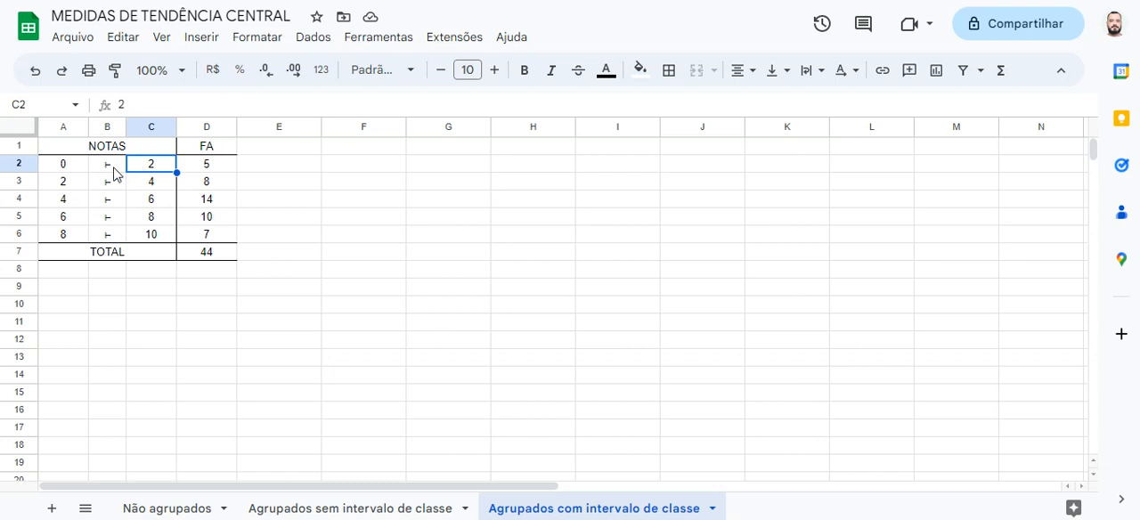
left_click(116, 169)
left_click(78, 190)
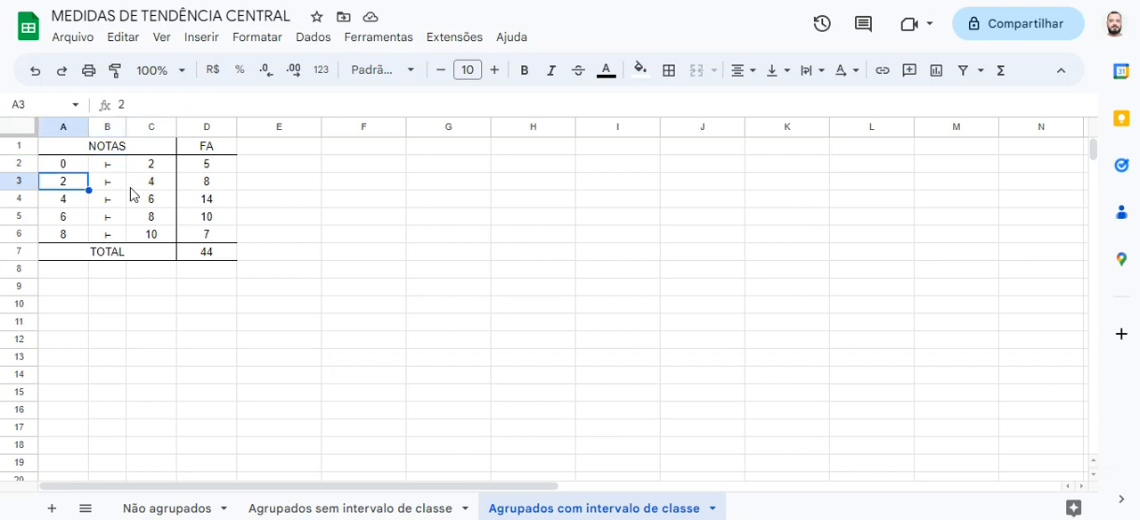
left_click(141, 193)
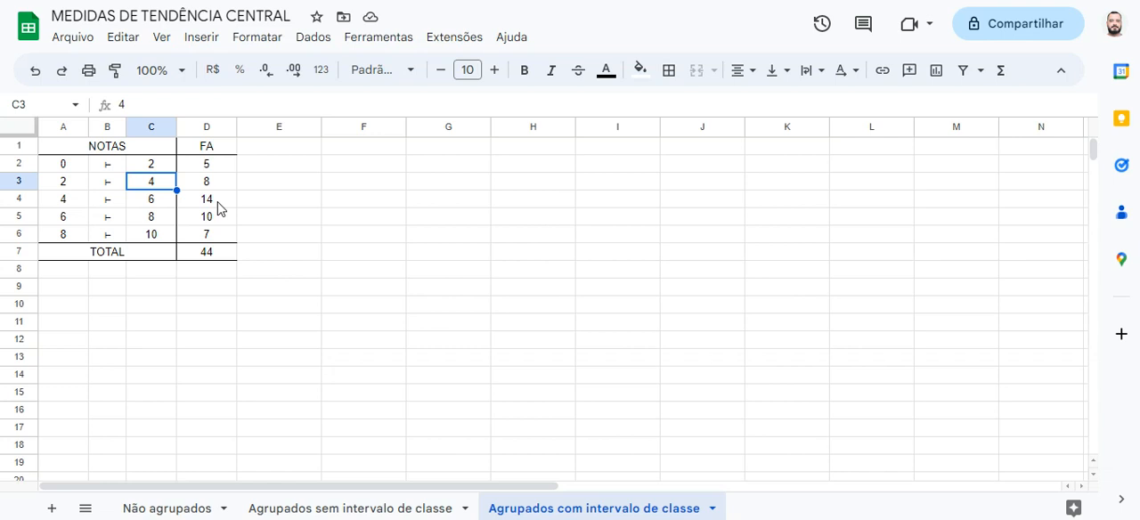
left_click(75, 170)
left_click_drag(75, 176, 140, 174)
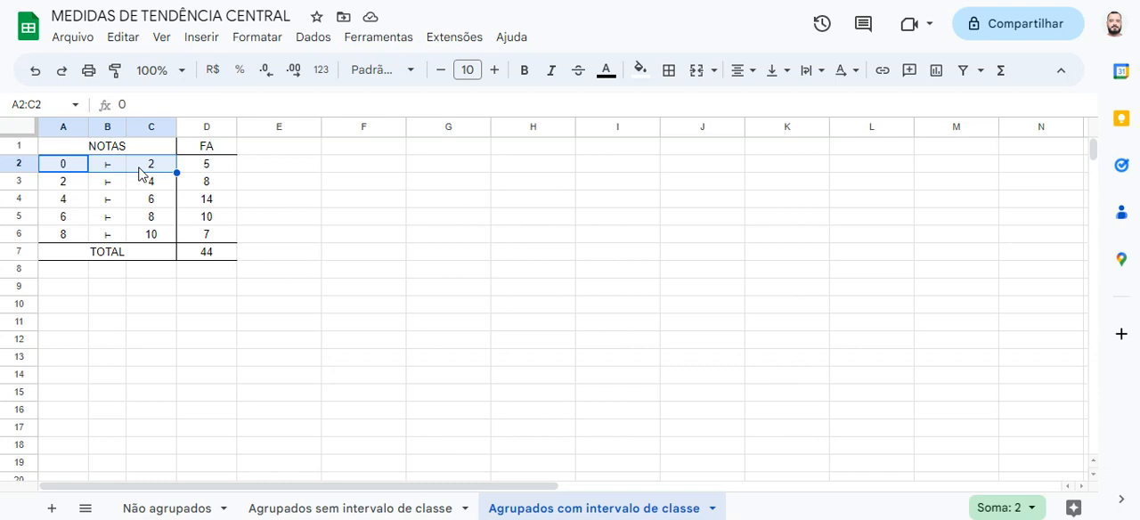
Enter the column heading "xi (médio)" in E1, beside FA
left_click(262, 150)
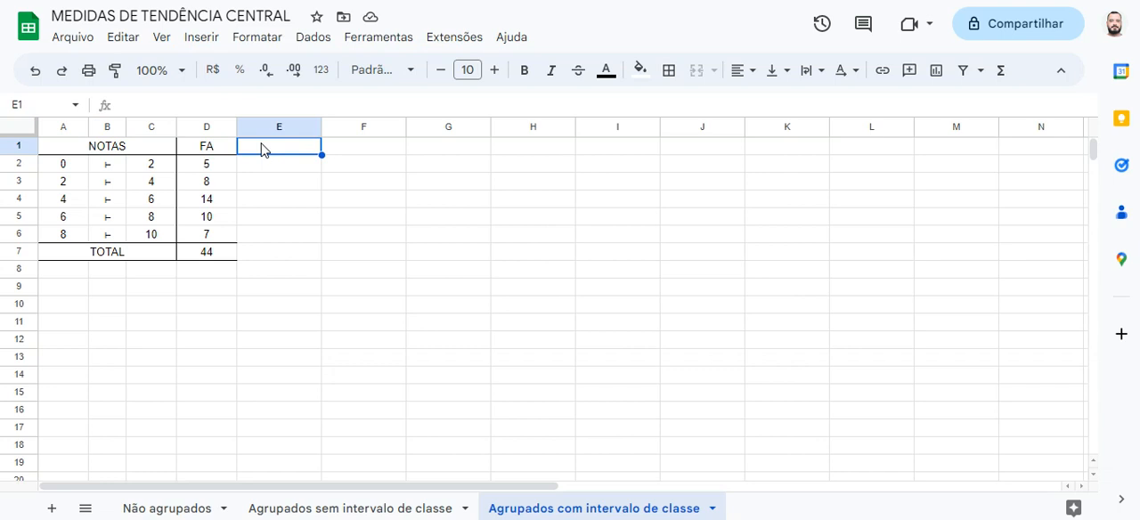
type("xi(")
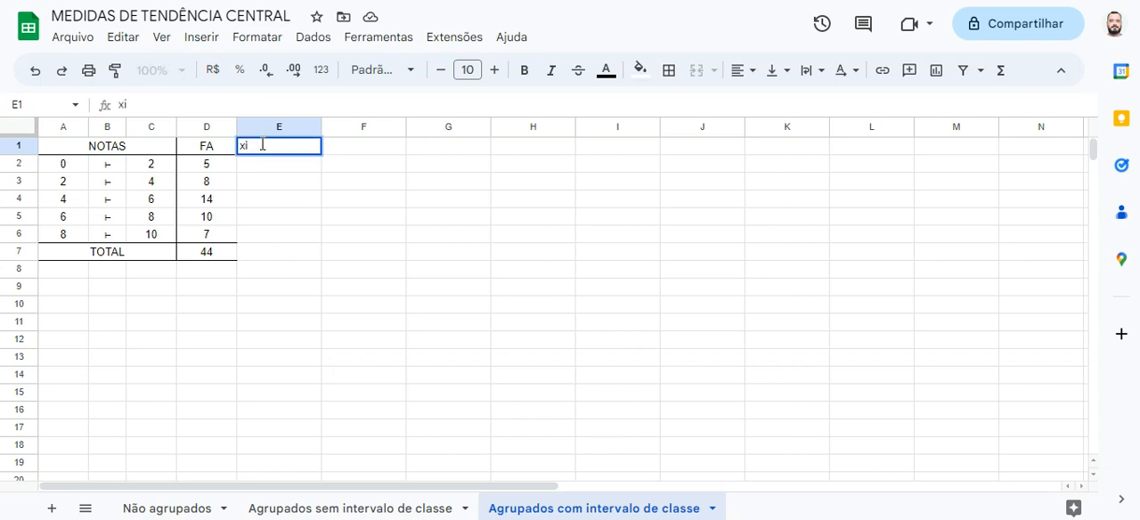
key("BackSpace")
type("(médio)")
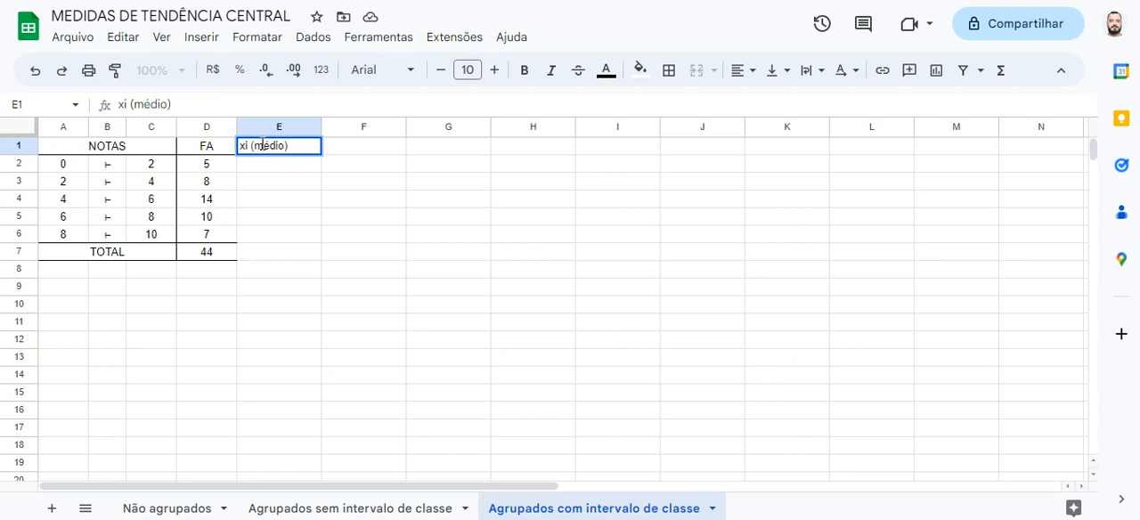
key("Return")
Centre the contents of the range E1:K7 horizontally
left_click_drag(263, 150, 817, 241)
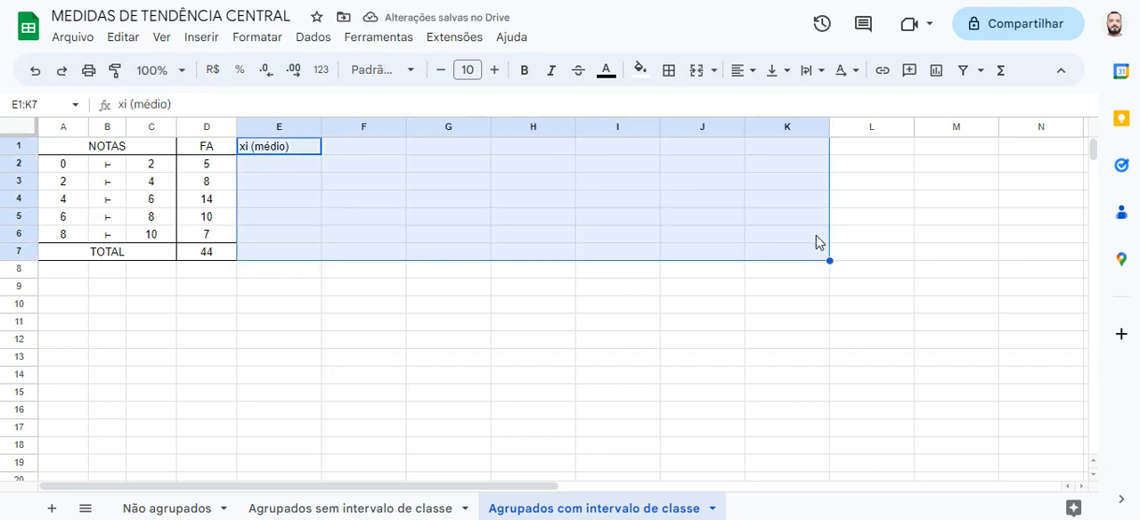
left_click(751, 69)
left_click(772, 105)
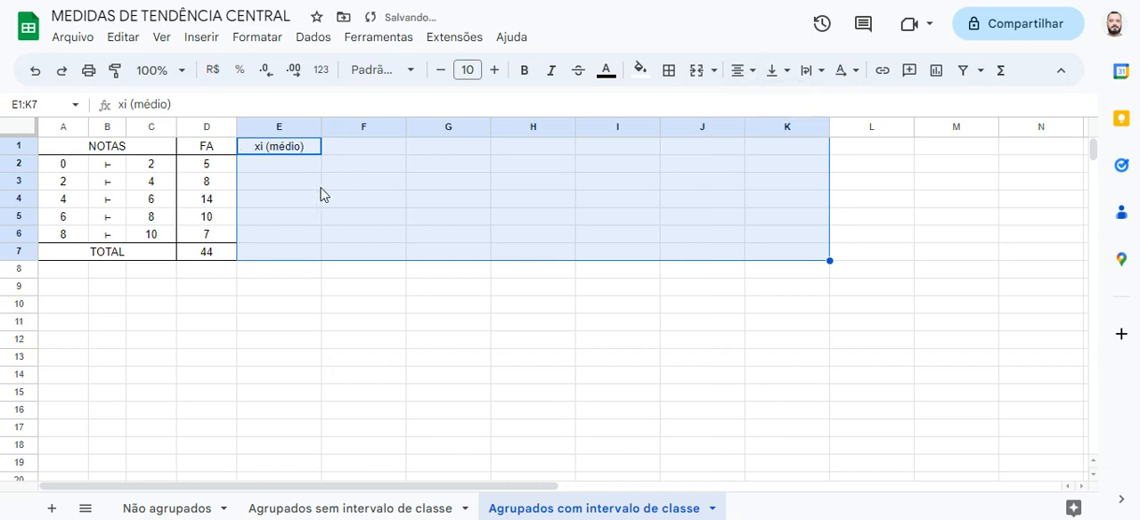
Calculate the midpoint of the first class in E2 with the formula =(A2+C2)/2
left_click(290, 168)
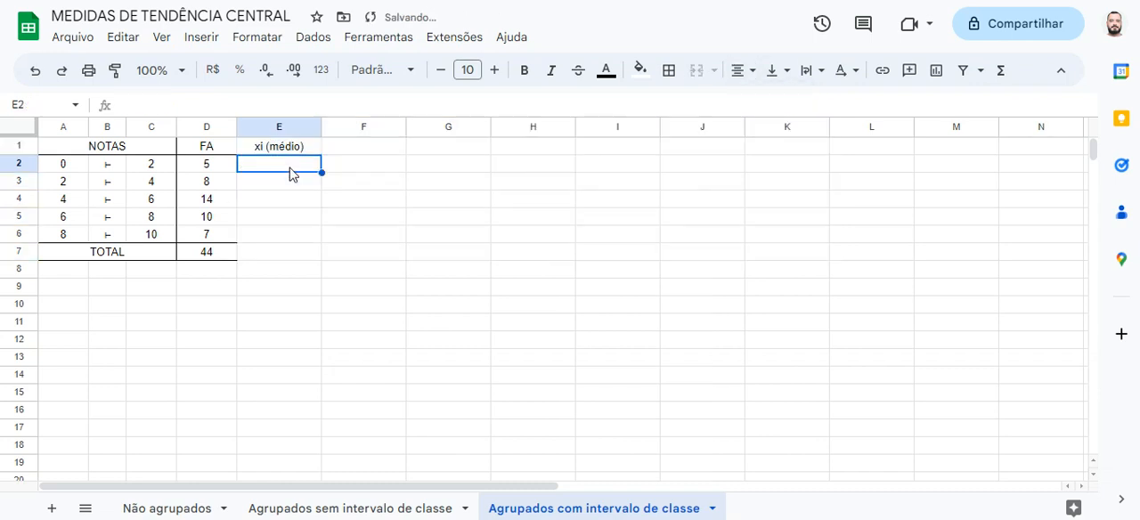
left_click(57, 170)
left_click(150, 174, "ctrl")
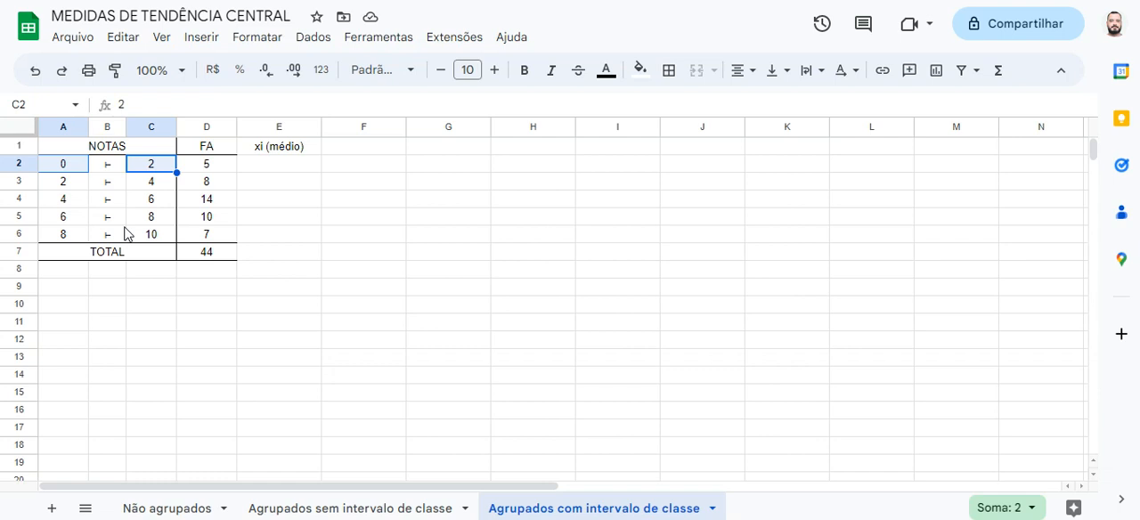
left_click(254, 170)
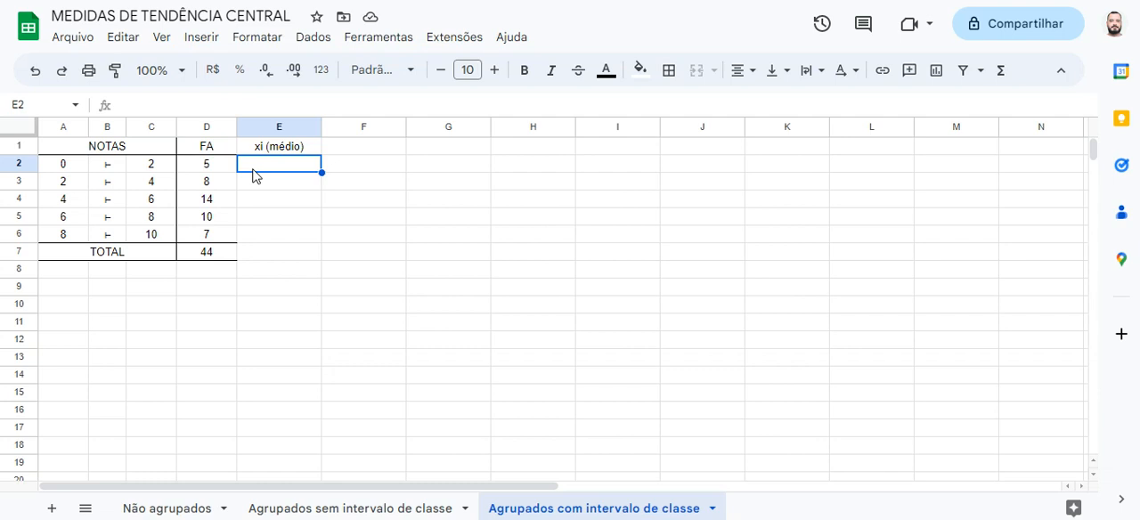
type("=")
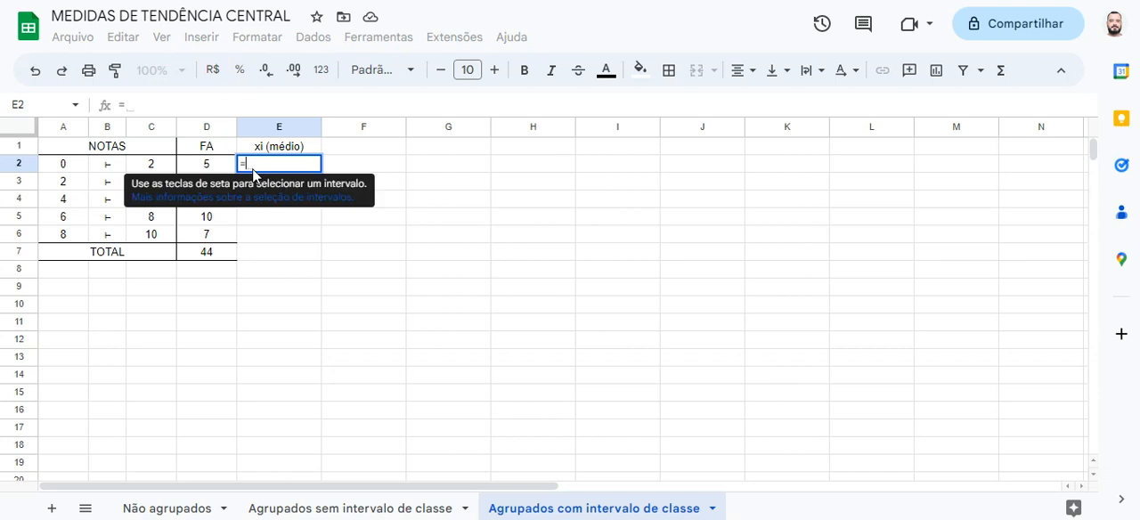
type("(")
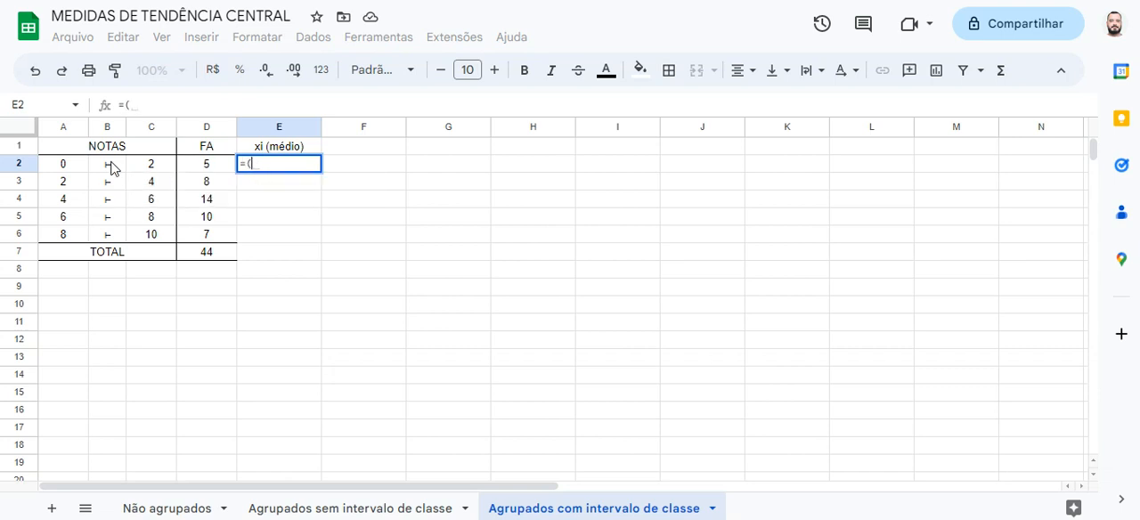
left_click(78, 172)
type("+")
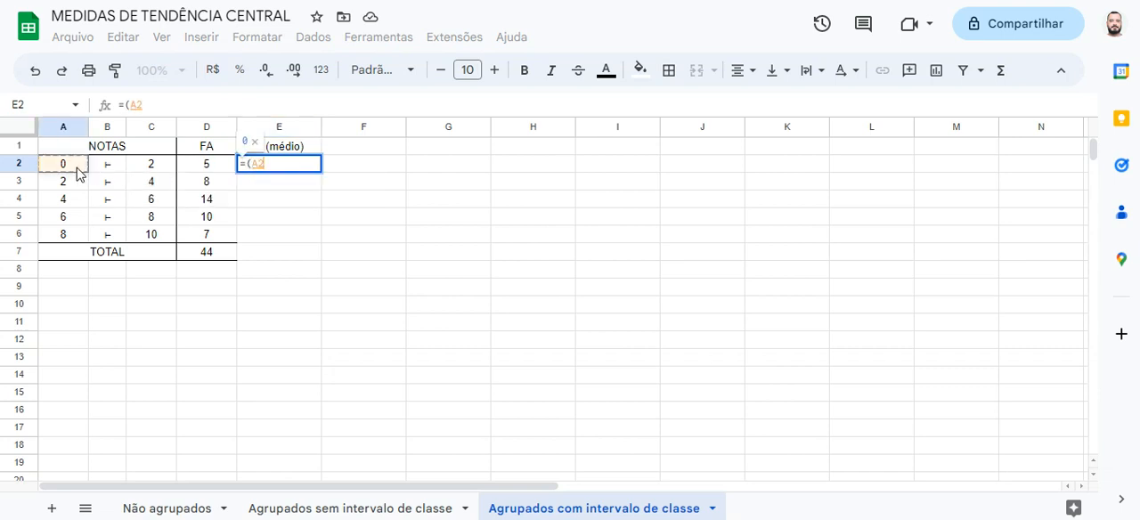
left_click(152, 173)
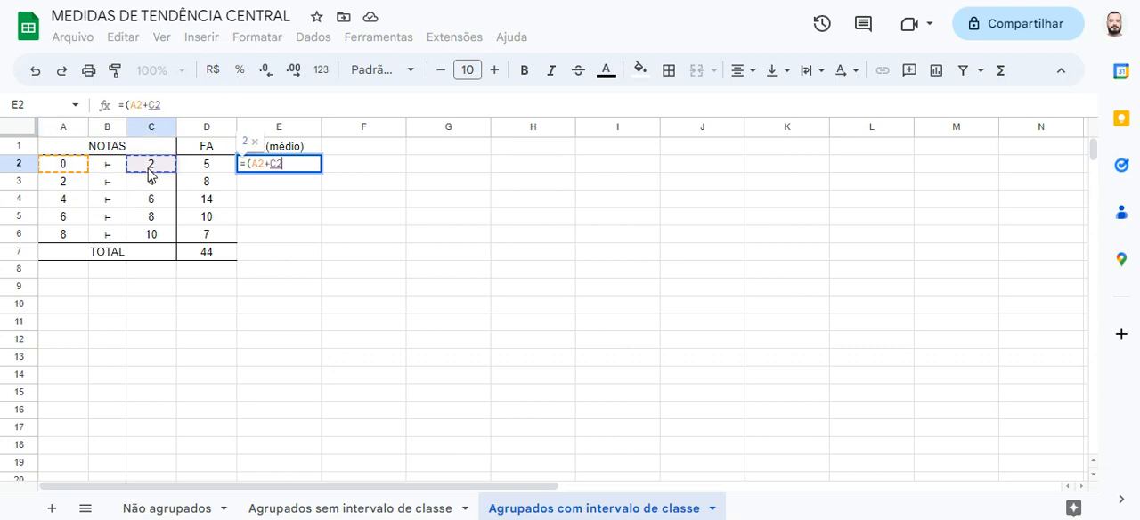
type(")")
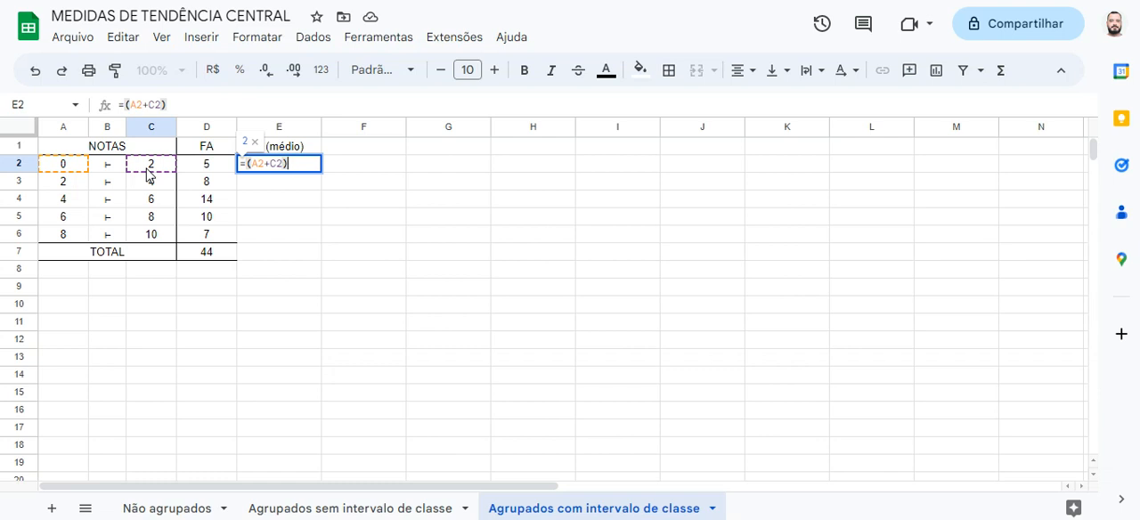
type("/")
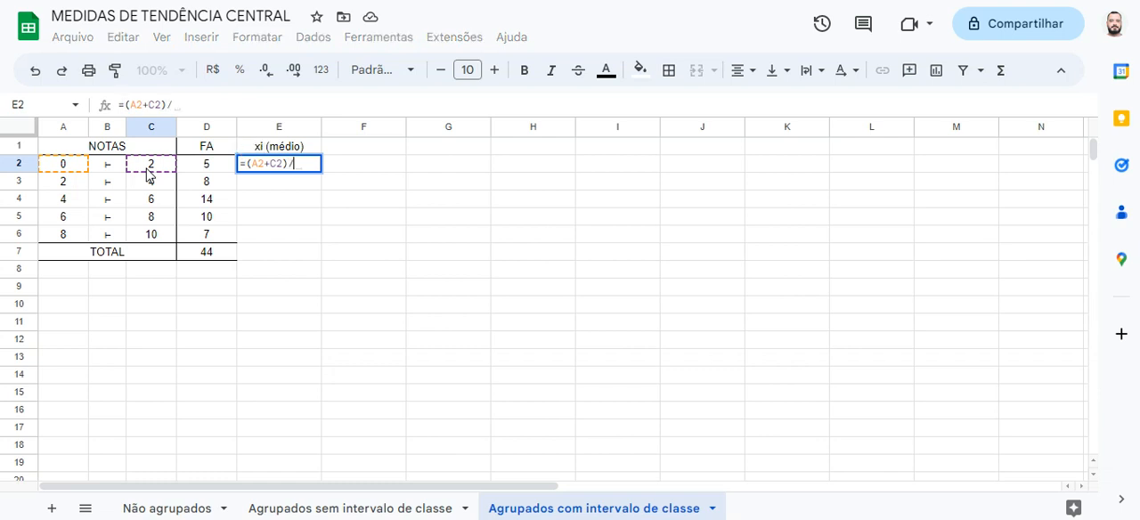
type("2")
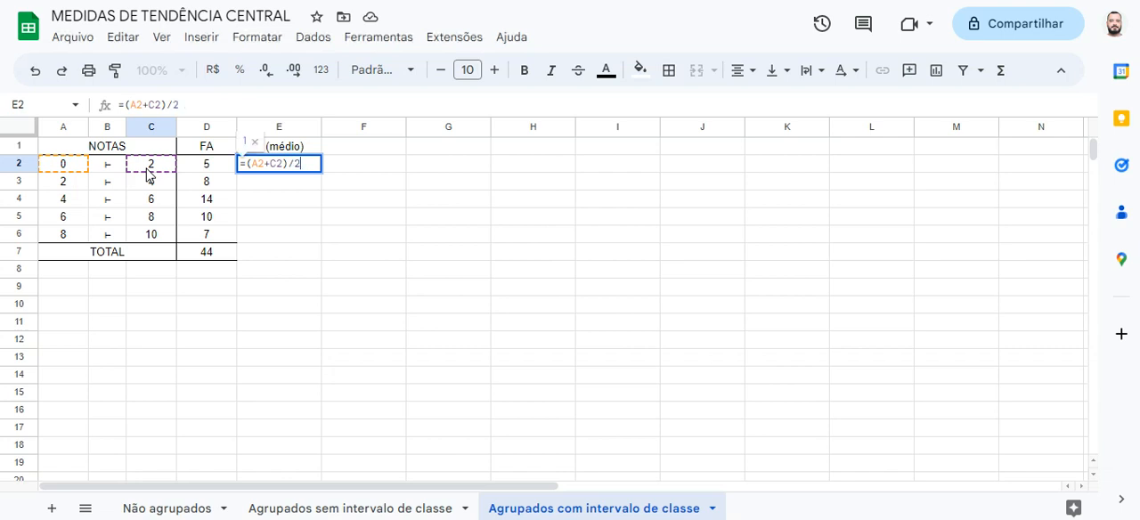
key("Return")
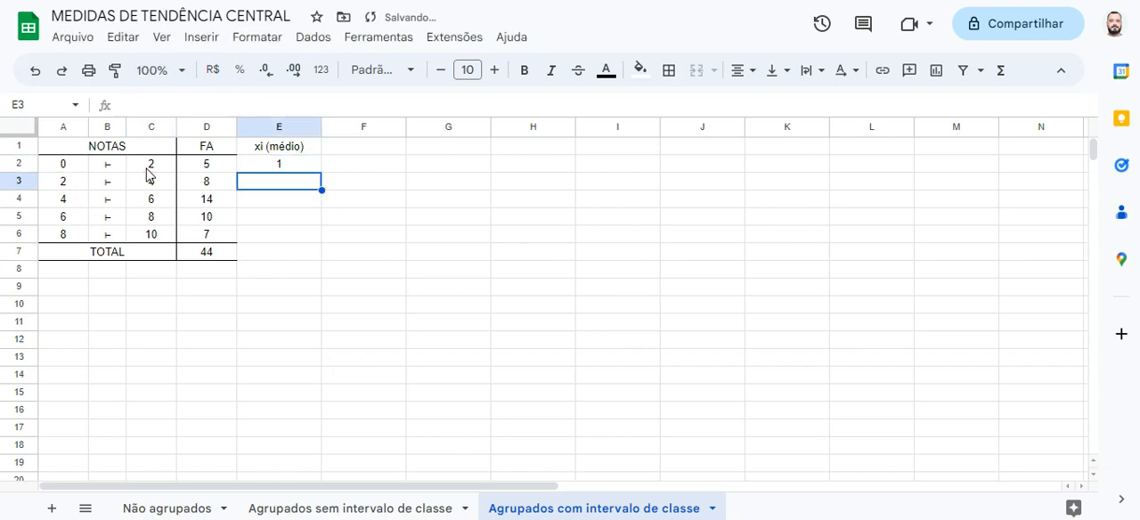
Check the midpoint formula in E2 against A2:C2 and fill it down through E6
left_click(243, 165)
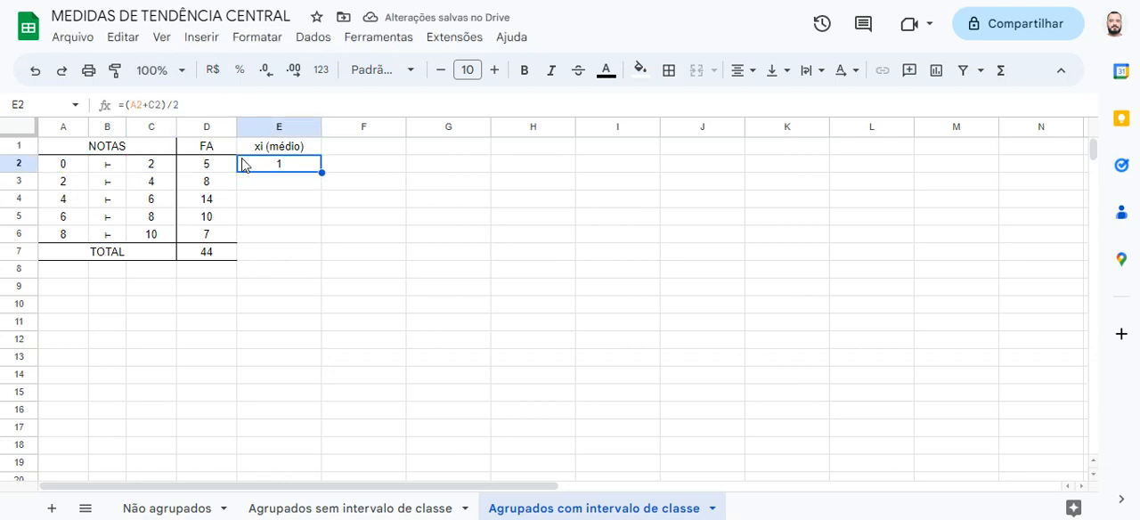
left_click_drag(83, 169, 144, 173)
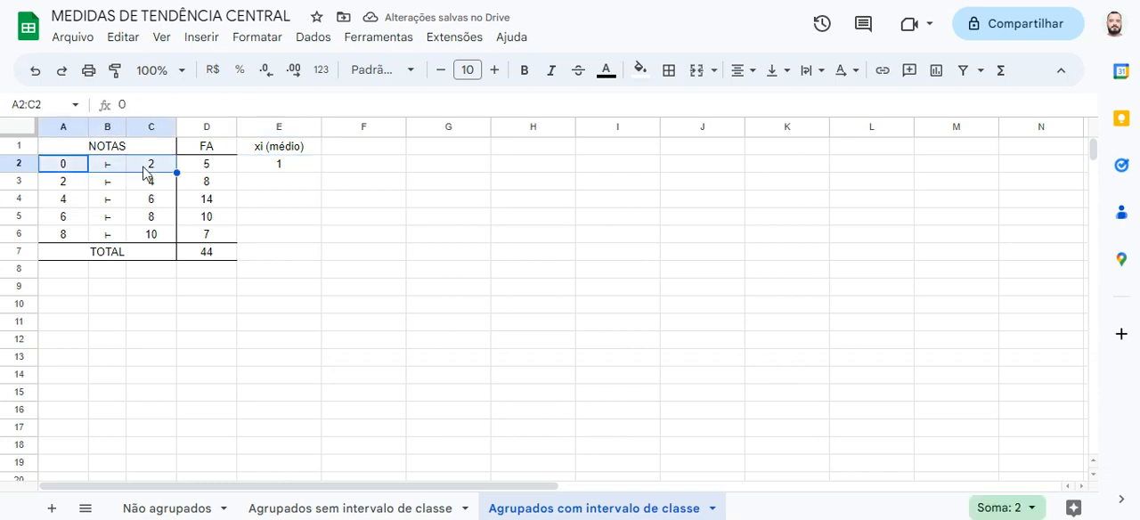
left_click(255, 169)
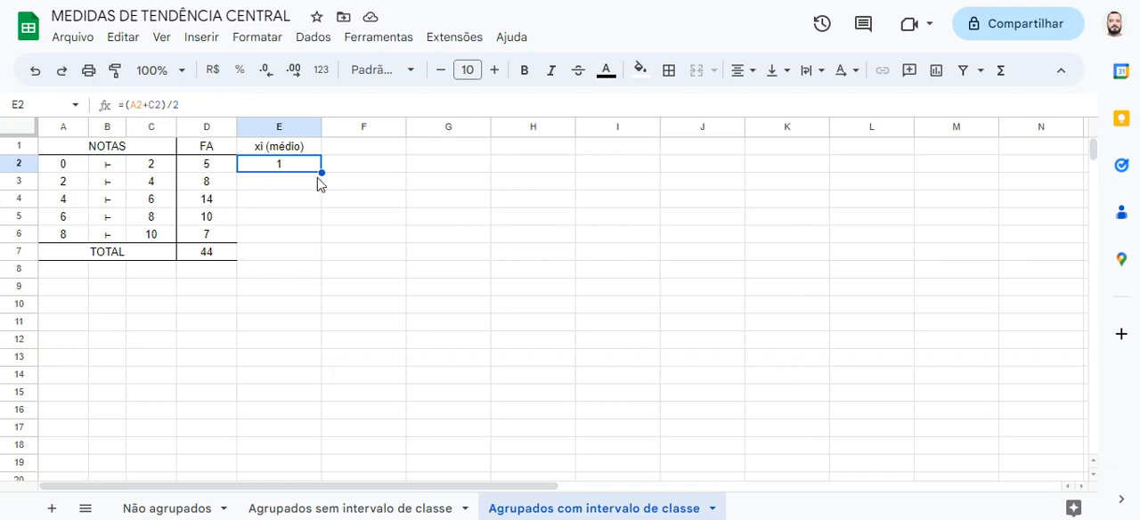
left_click_drag(321, 174, 321, 237)
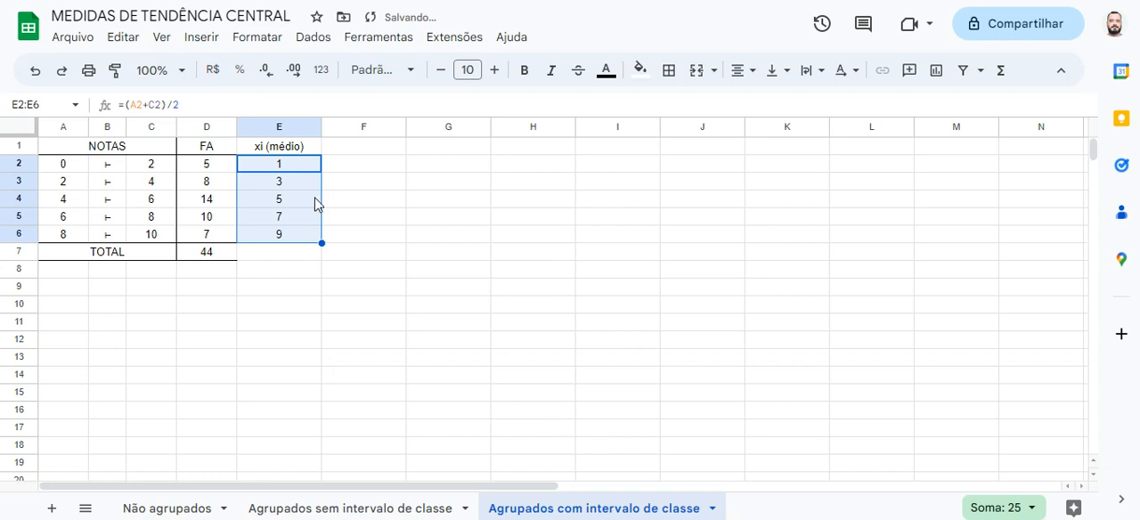
Check the midpoints in E3:E6 against the class limits in columns A and C
left_click_drag(76, 181, 141, 184)
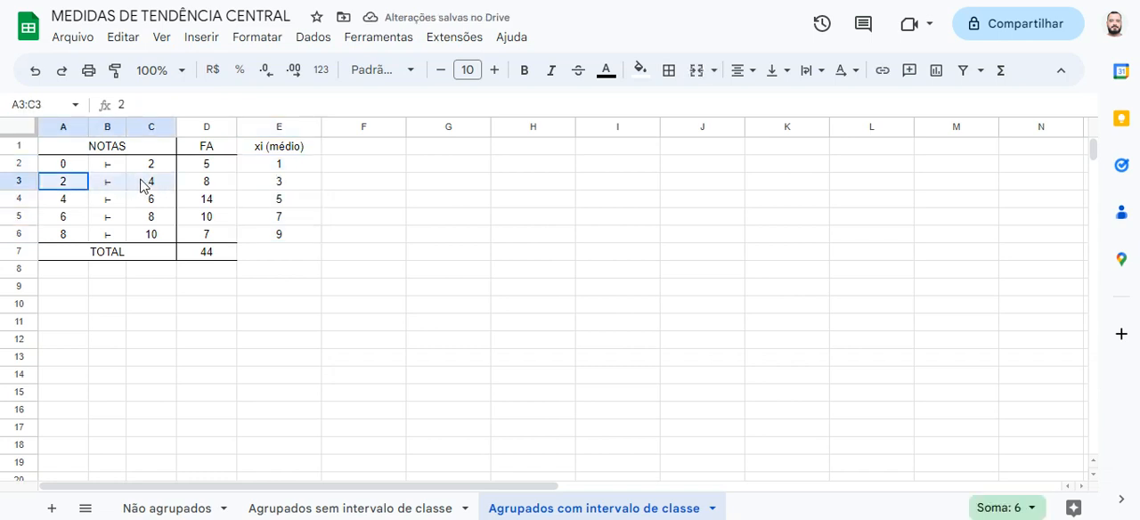
left_click(265, 185)
left_click_drag(77, 198, 156, 201)
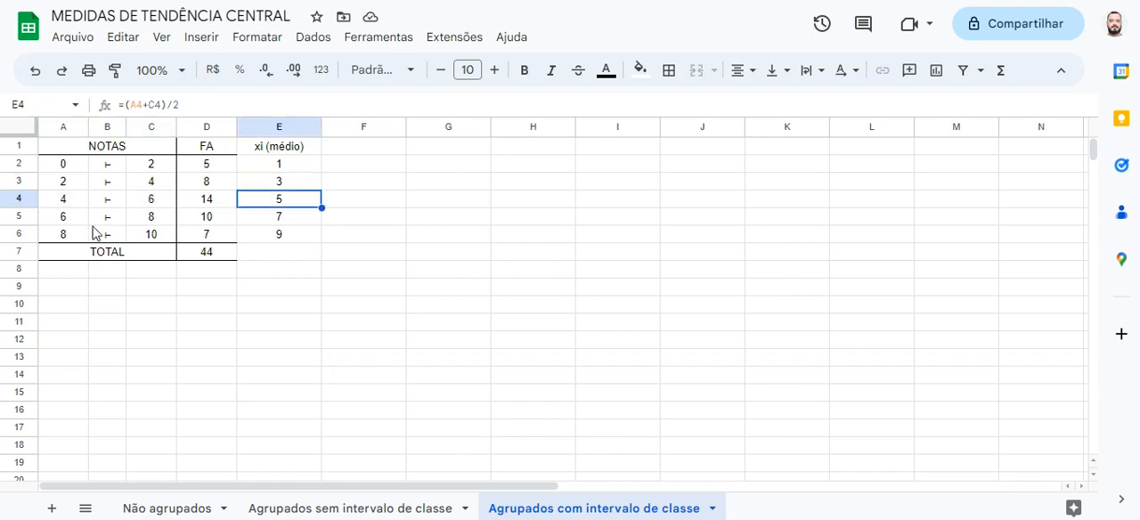
left_click(255, 224)
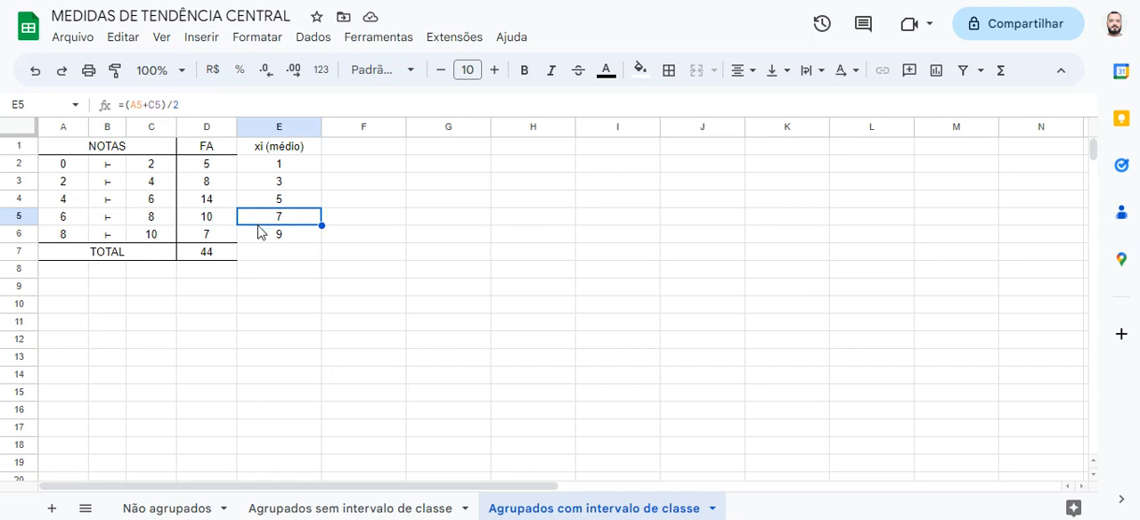
left_click(257, 239)
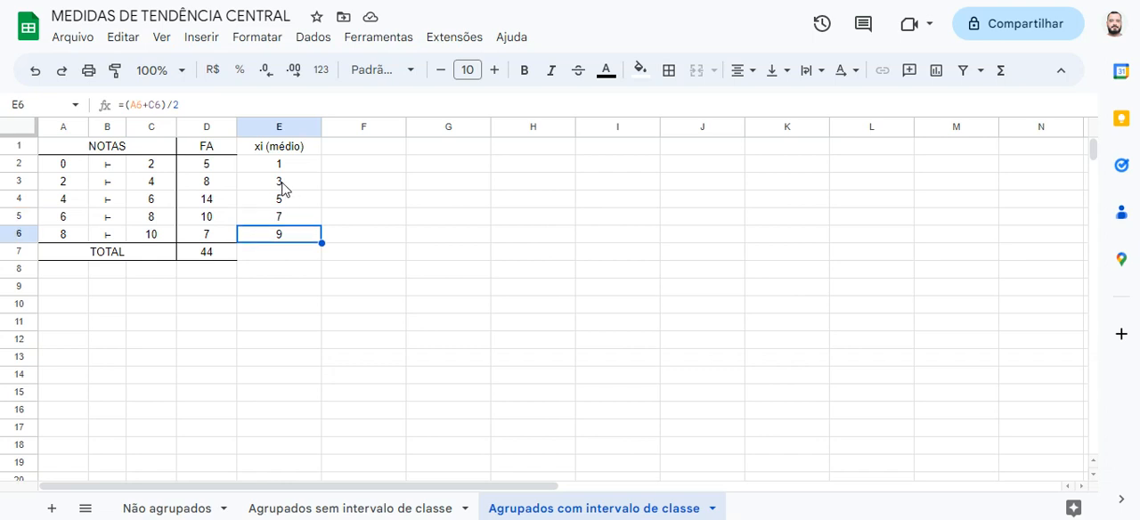
left_click_drag(300, 151, 294, 235)
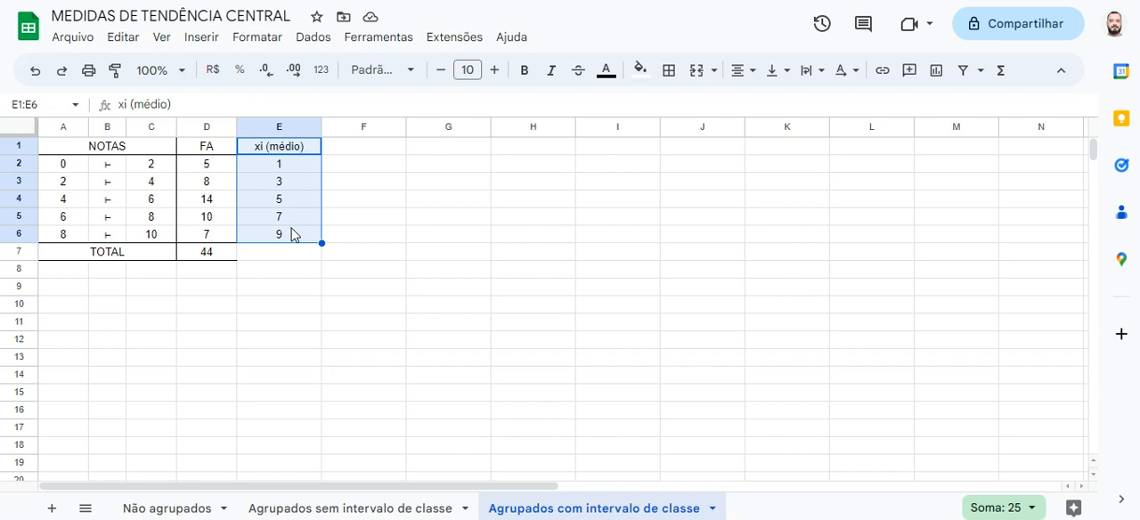
left_click(358, 152)
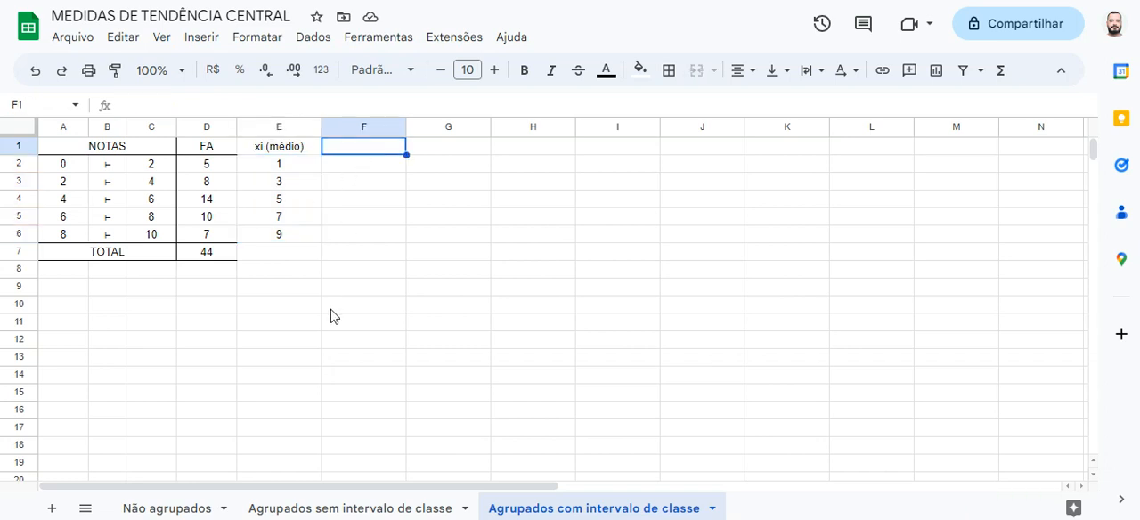
Enter the labels MEDIA, MODA and MEDIANA in cells E12, E13 and E14
left_click(290, 348)
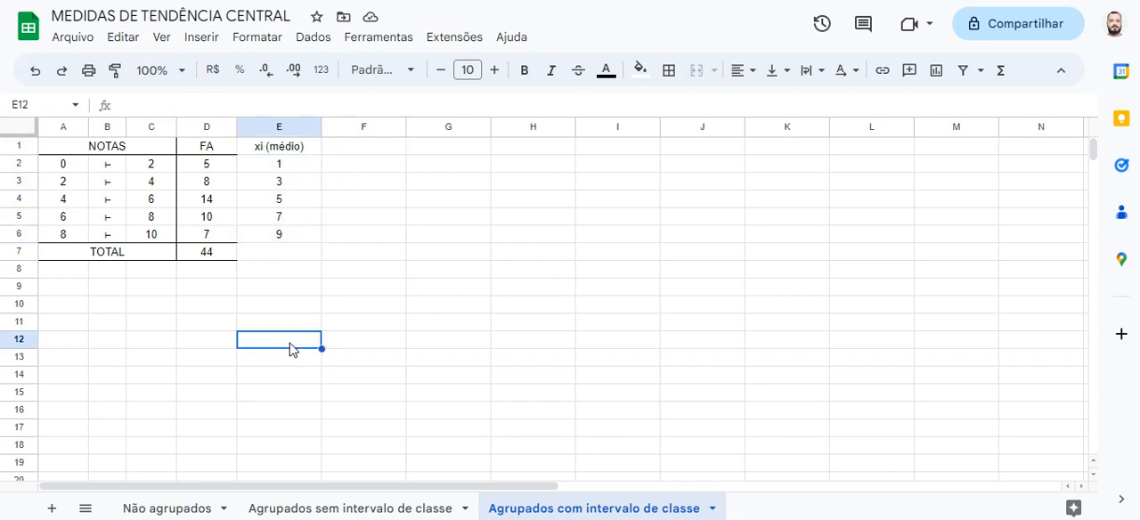
type("MEDIA")
key("Return")
type("MODA")
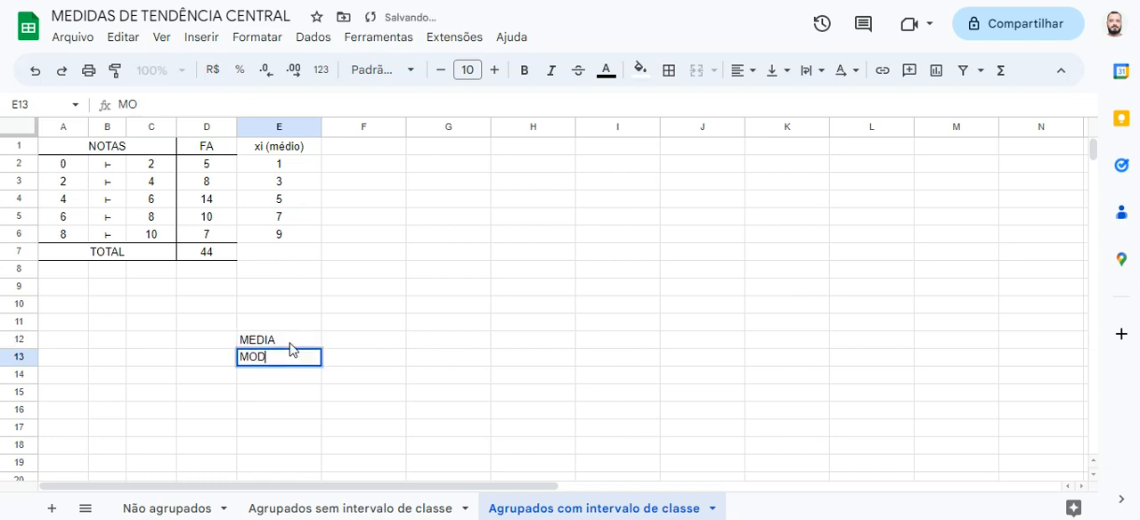
key("Return")
type("MEDIANA")
key("Tab")
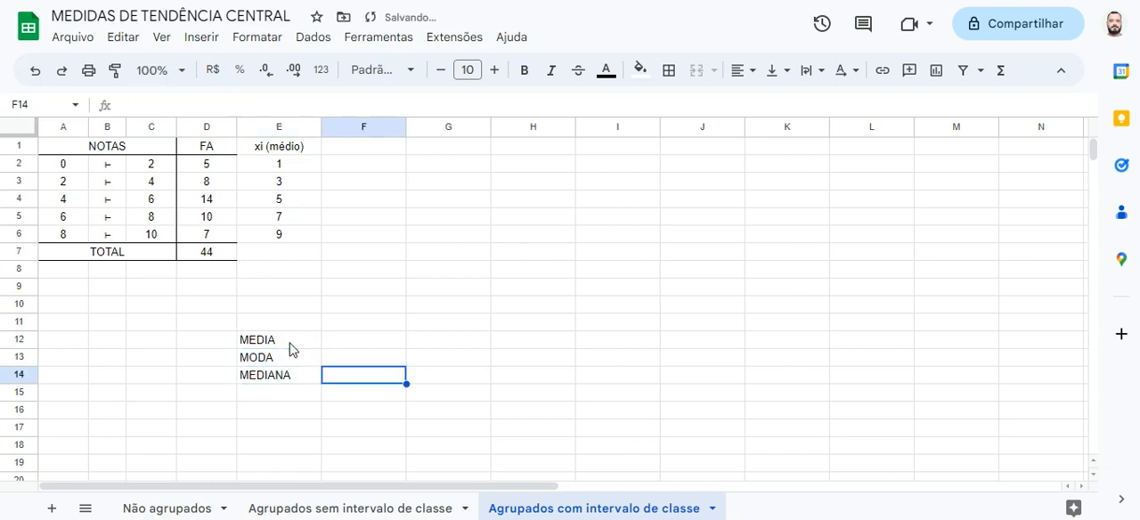
key("Up")
key("Up")
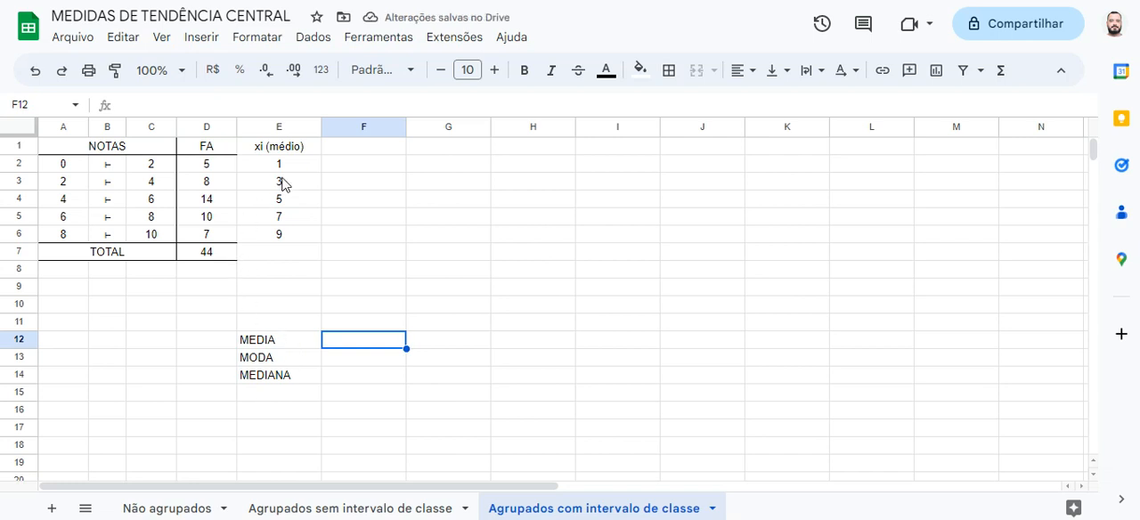
Enter the column heading "xi * FA" in F1, beside the midpoint column
left_click_drag(287, 166, 288, 234)
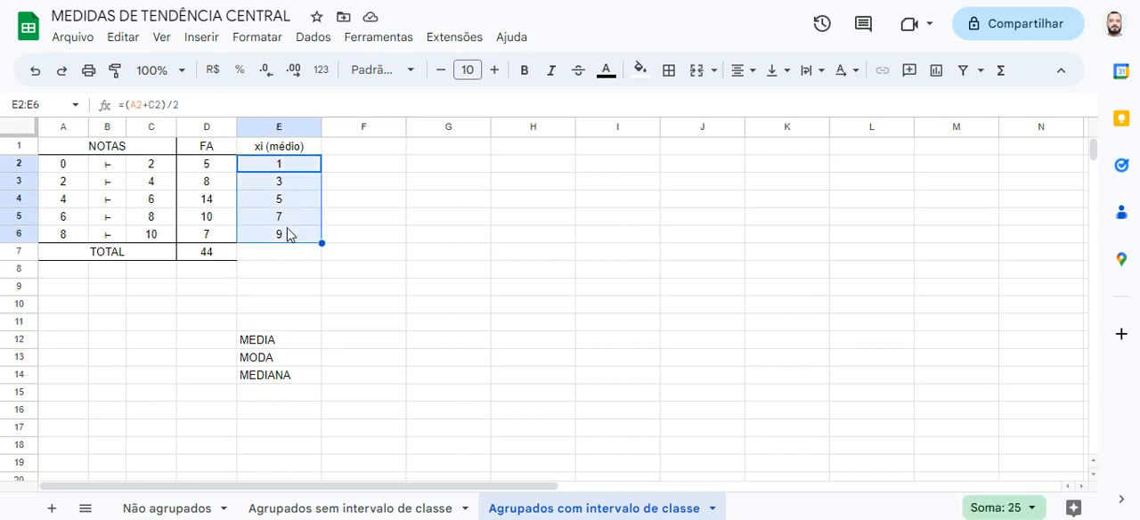
left_click(366, 149)
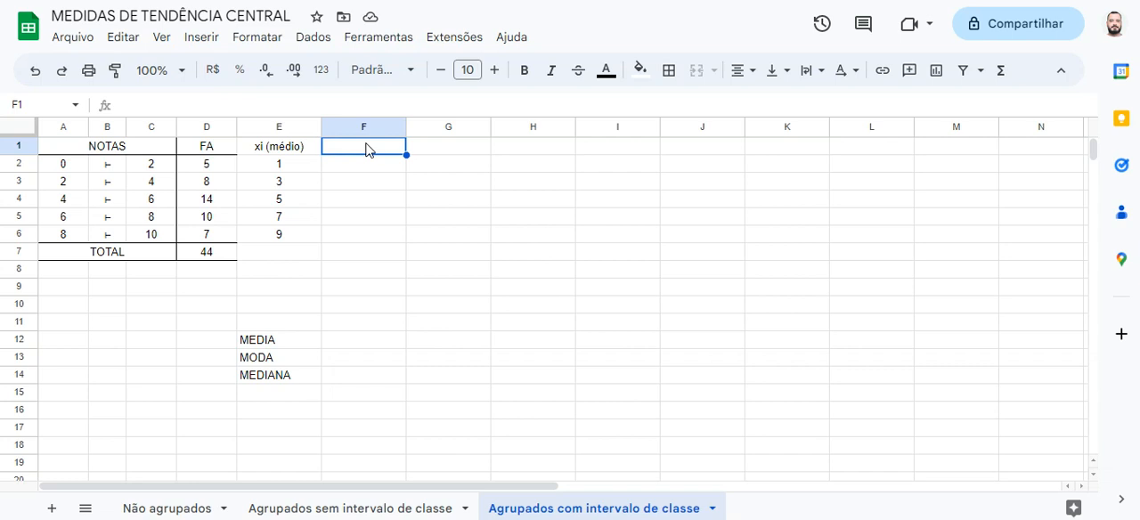
type("xi")
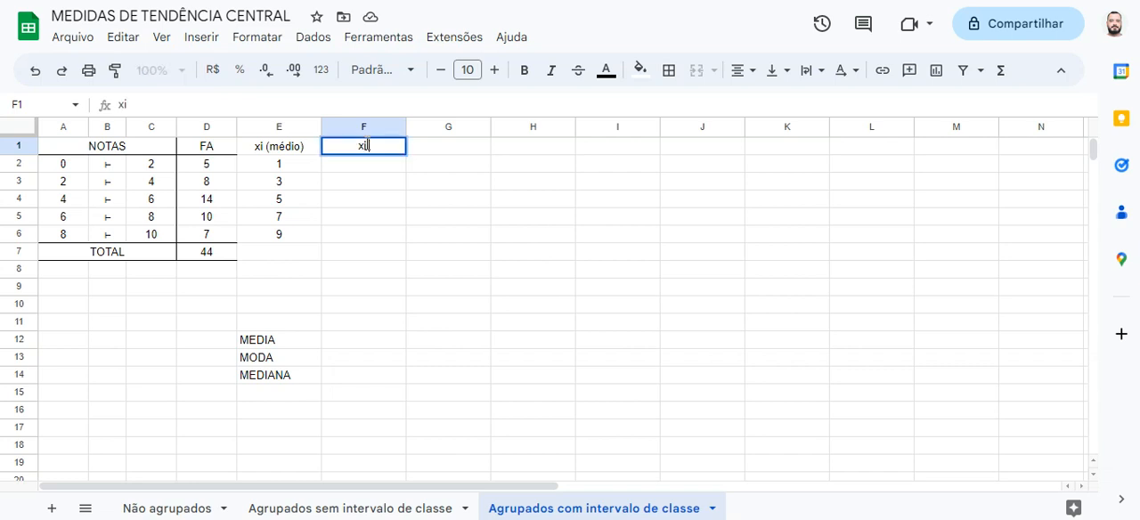
type(" * FA")
key("Return")
Calculate the midpoint-frequency product in F2 with =E2*D2 and fill it down through F6
type("=")
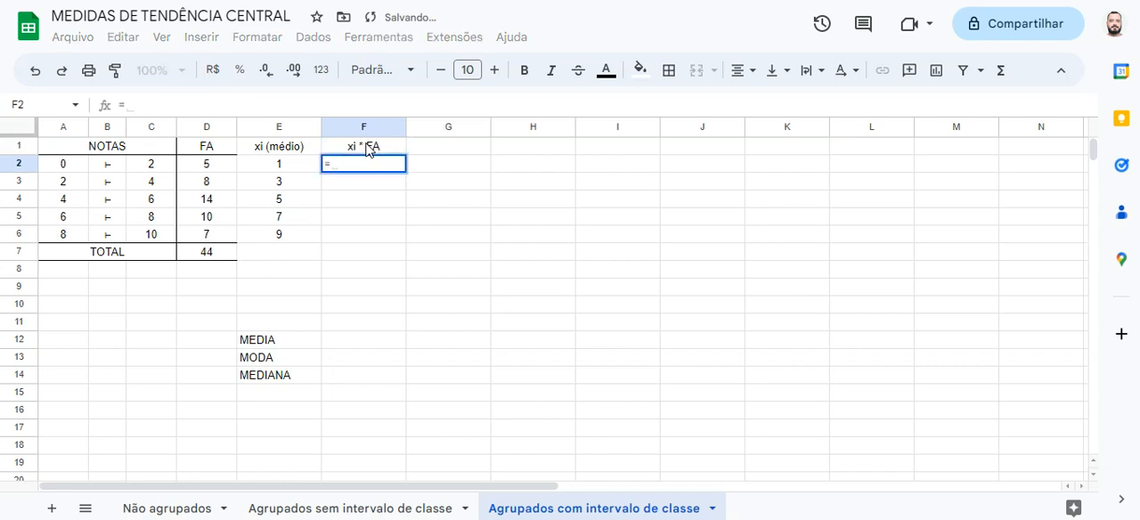
left_click(303, 167)
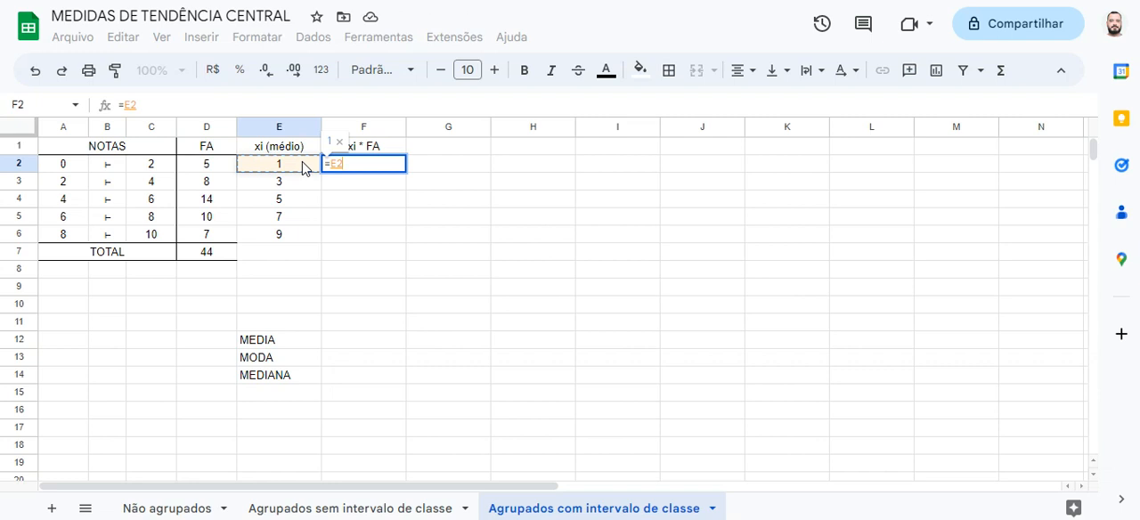
type("*")
left_click(225, 169)
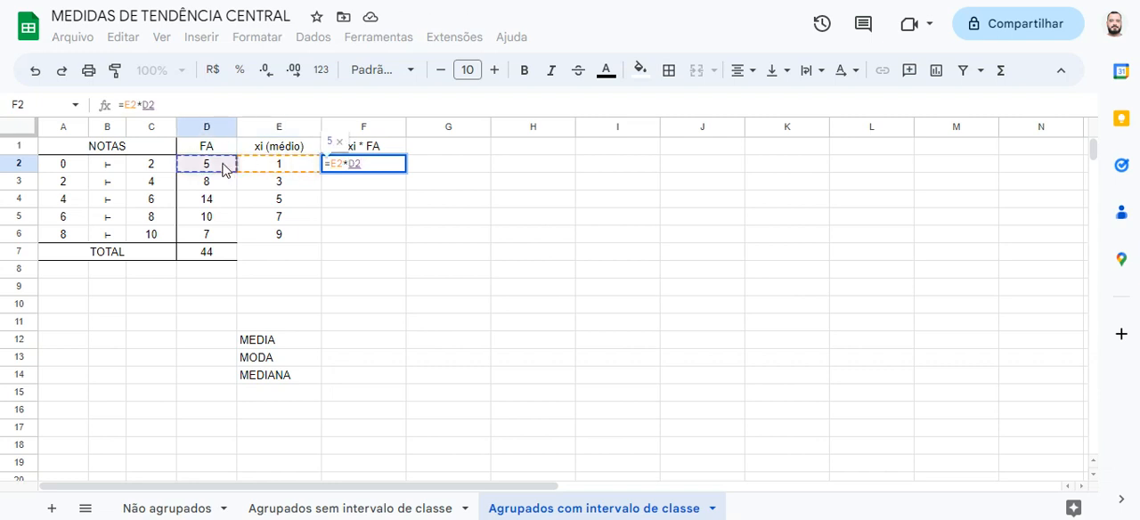
key("Return")
key("Up")
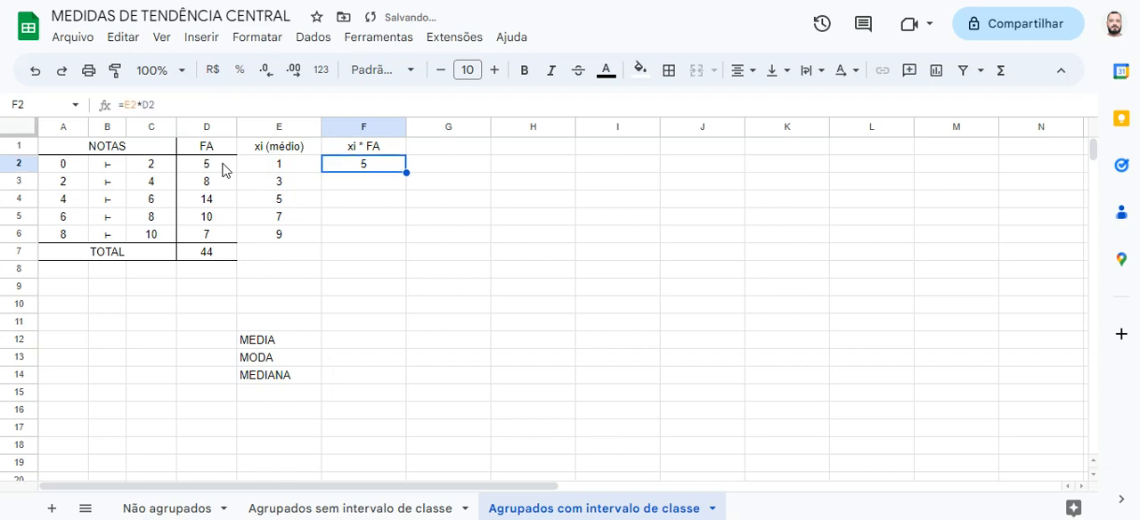
left_click_drag(405, 170, 404, 241)
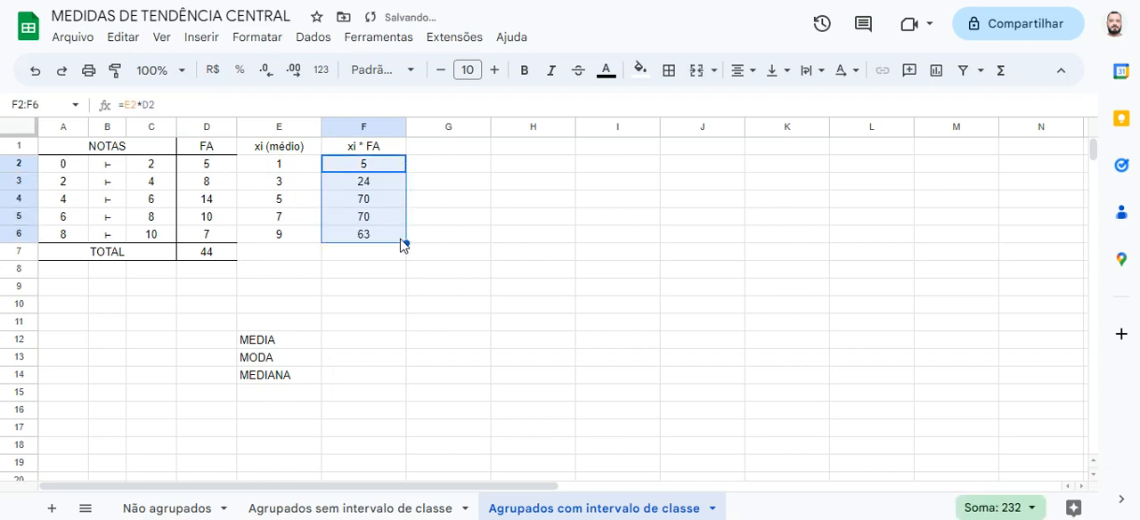
Total the xi * FA products in F7 with the formula =sum(F2:F6)
left_click(387, 255)
type("=")
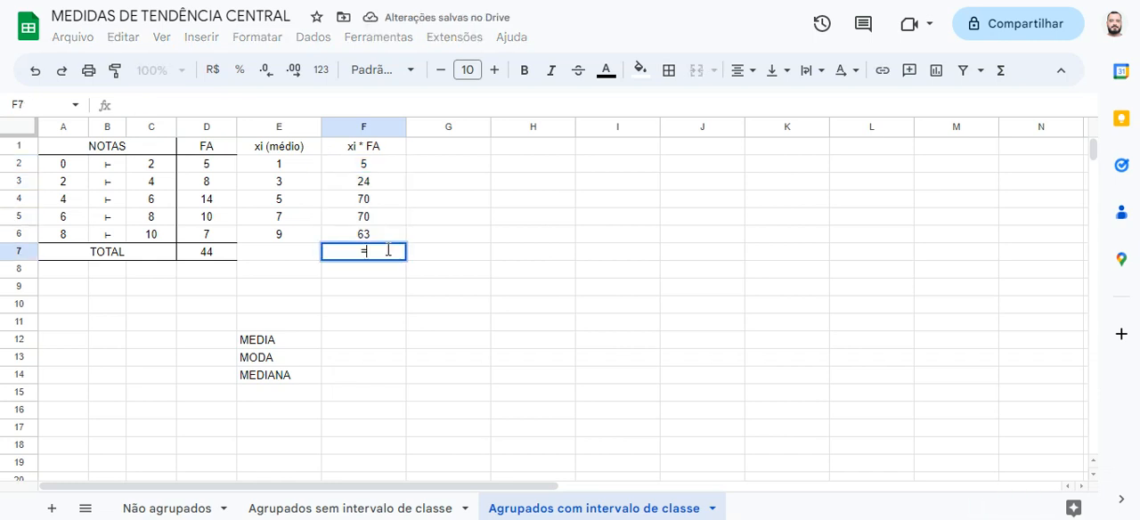
type("sum(")
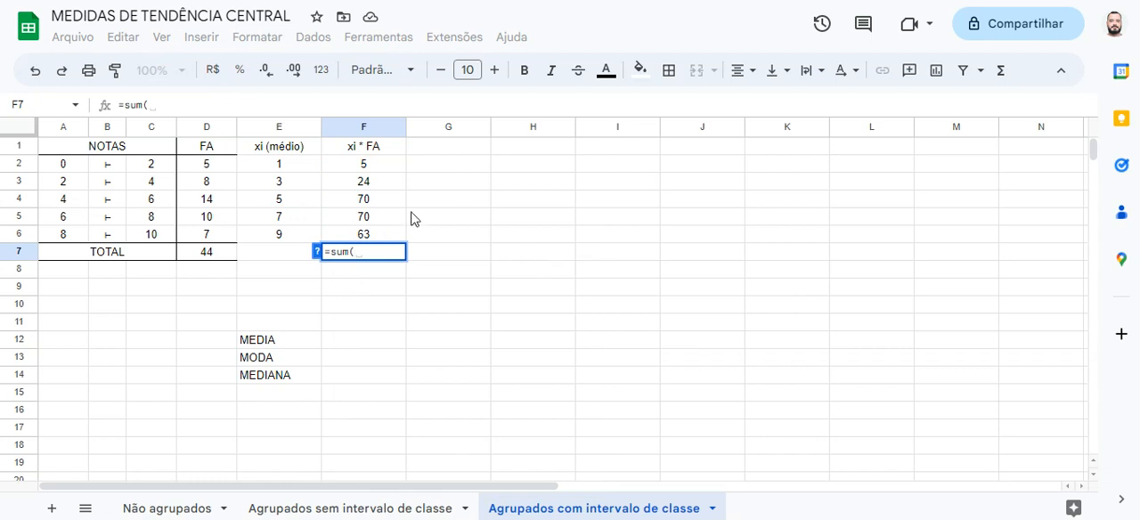
left_click_drag(394, 169, 389, 237)
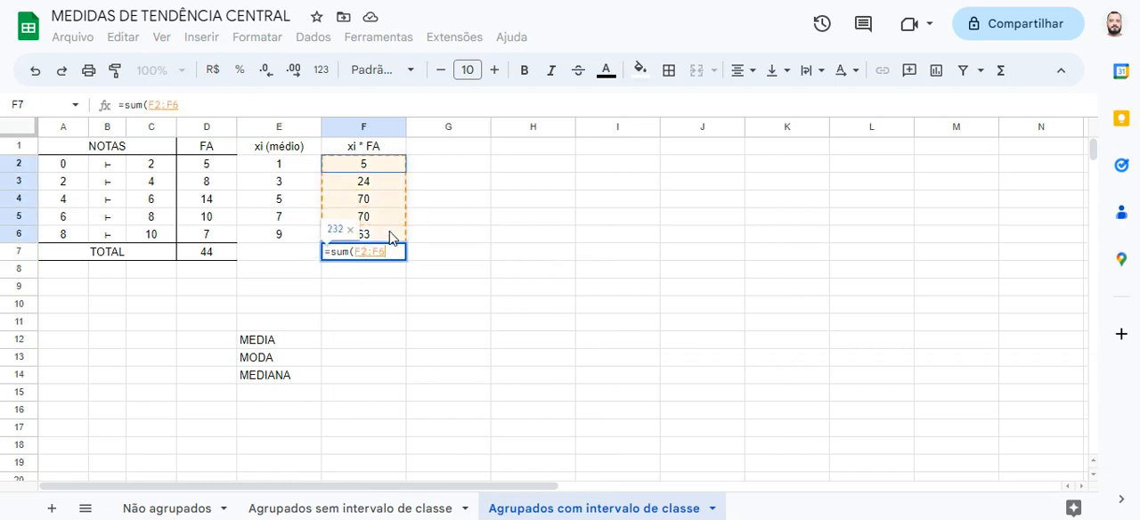
key("Return")
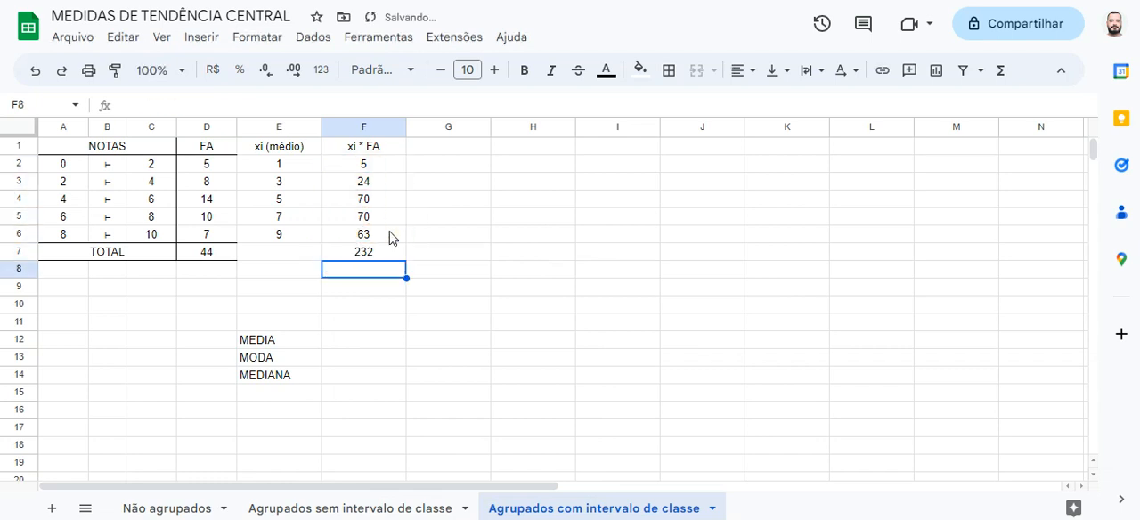
left_click(392, 245)
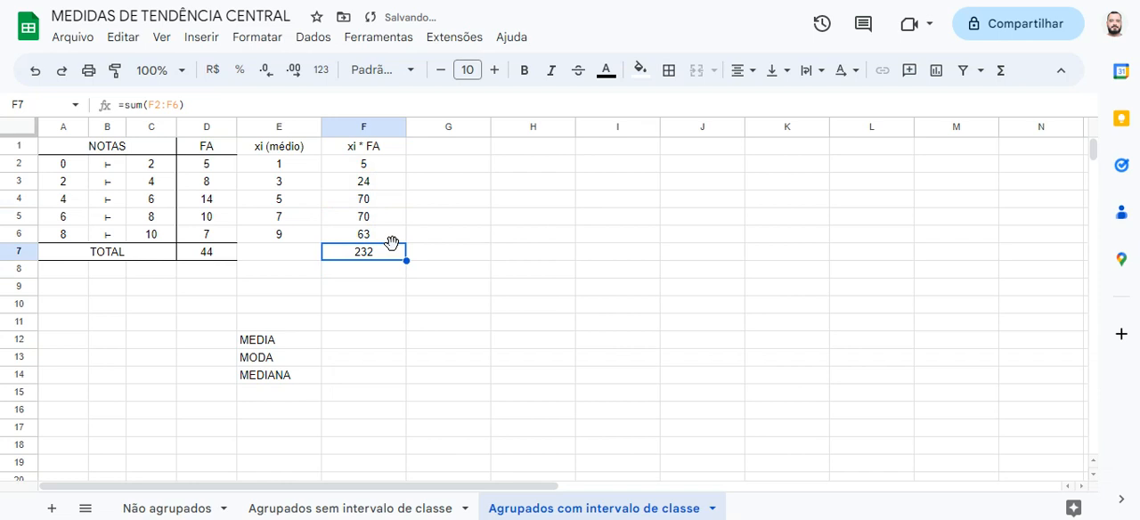
Calculate the mean in F12, beside MEDIA, with the formula =F7/D7
left_click(362, 338)
type("=")
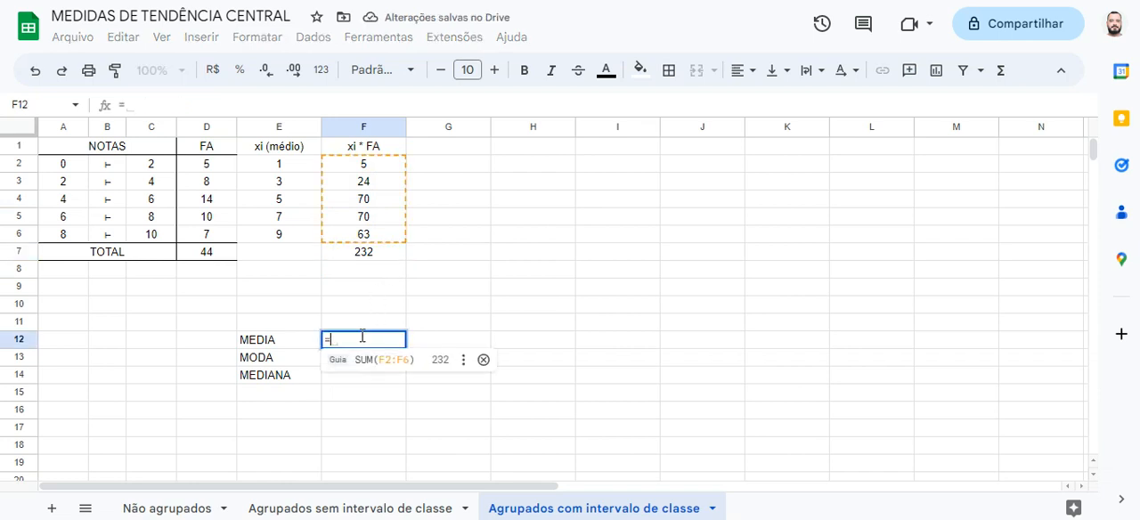
left_click(380, 262)
type("/")
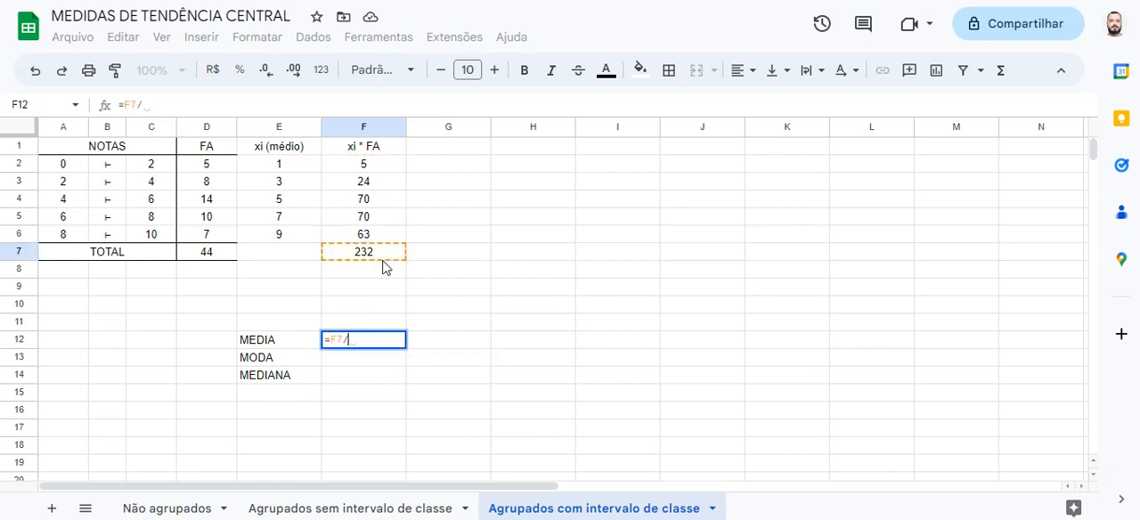
left_click(225, 257)
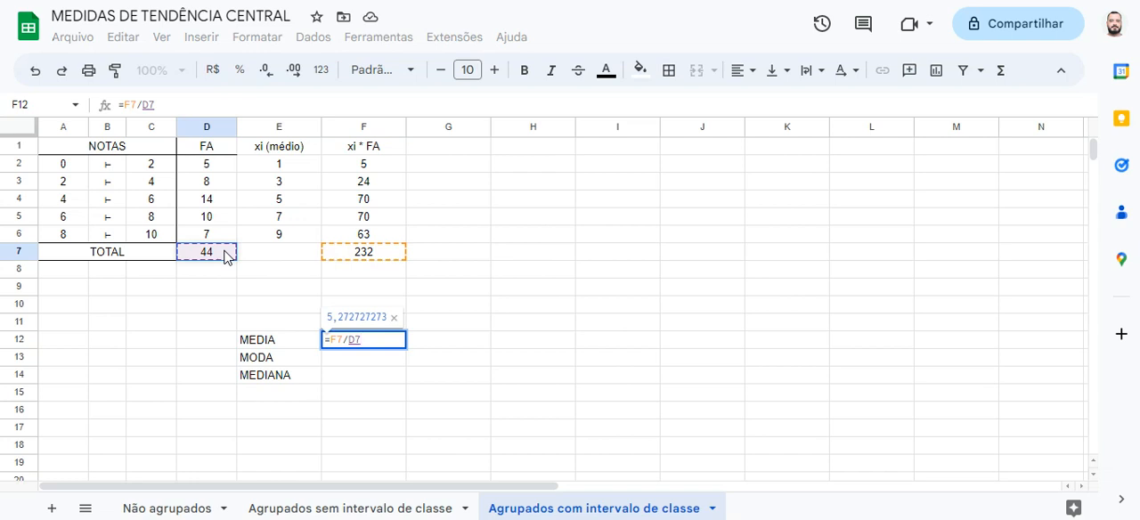
key("Return")
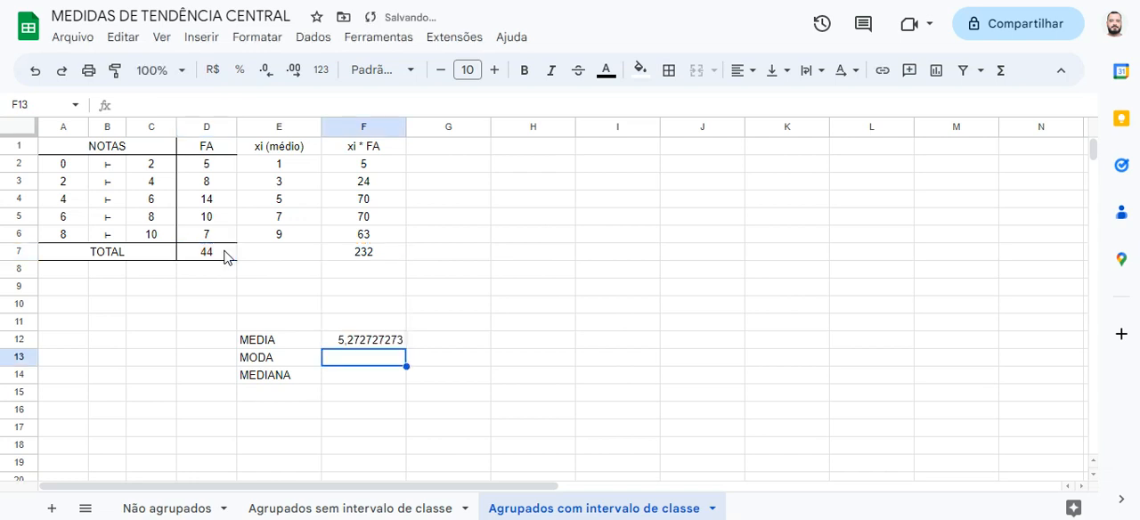
key("Up")
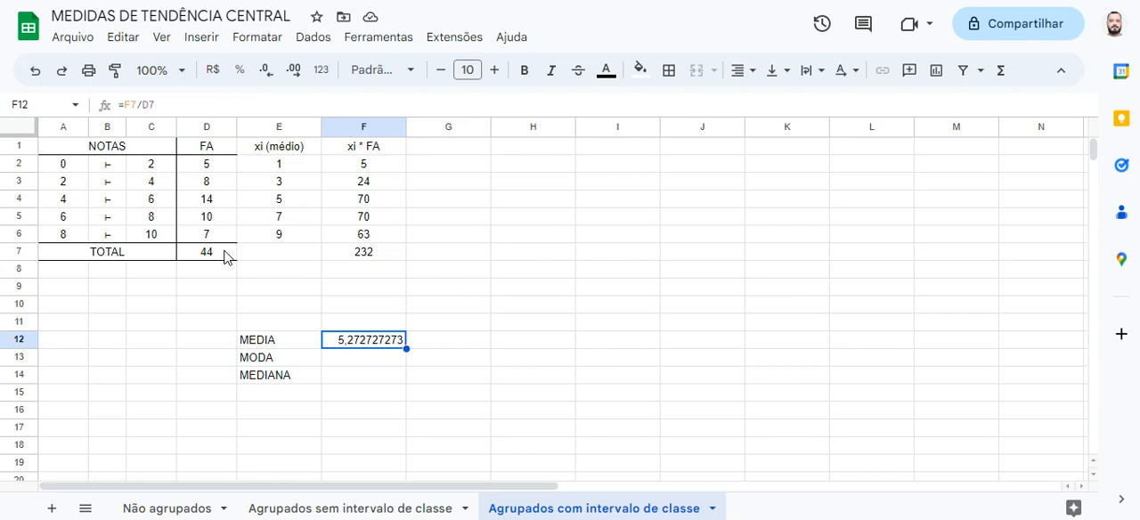
key("Return")
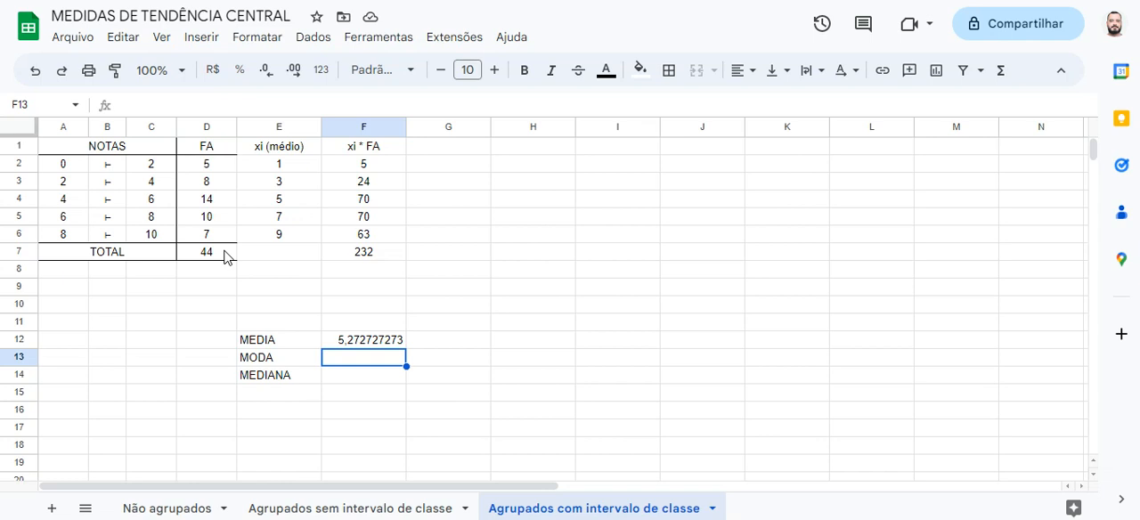
Examine the FA column for the highest frequency and look at the midpoint of that class
left_click_drag(218, 147, 220, 235)
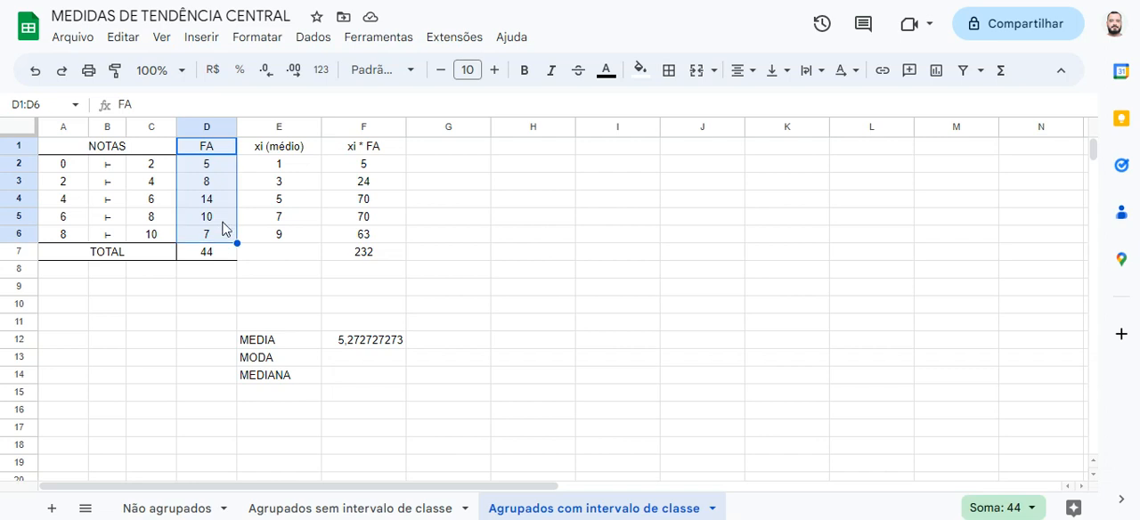
left_click(220, 169)
left_click(222, 182)
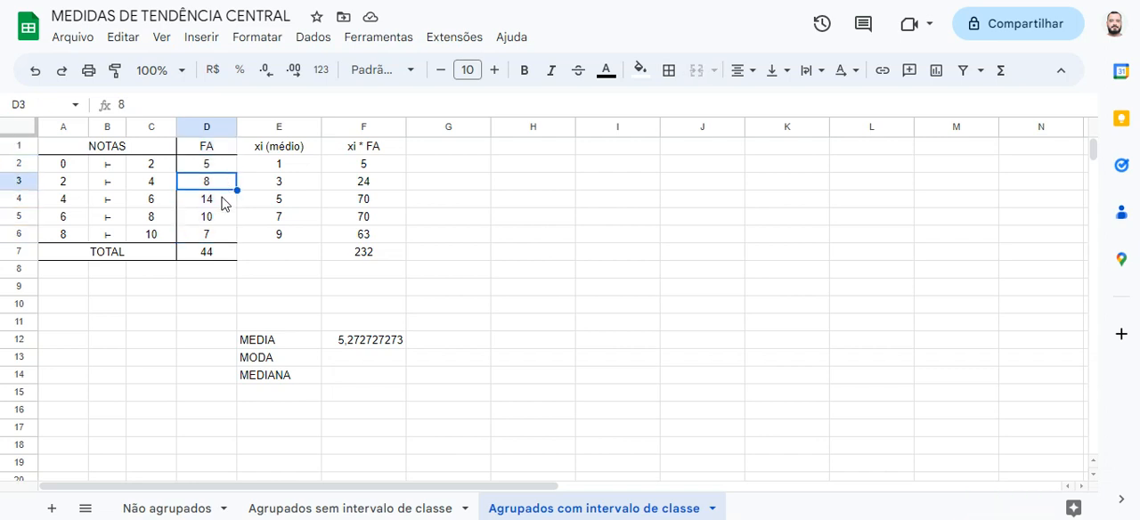
left_click(221, 201)
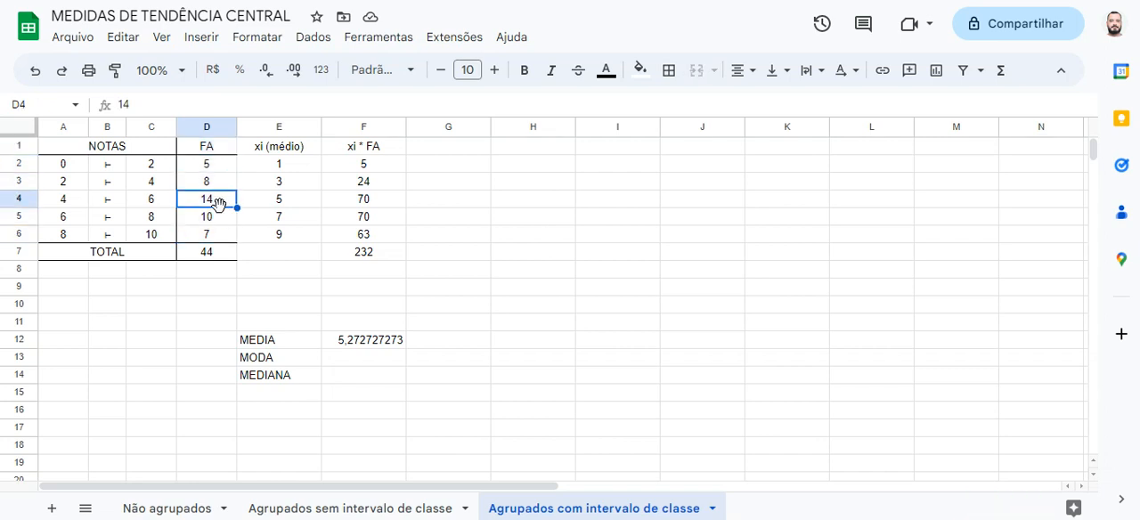
left_click(256, 204)
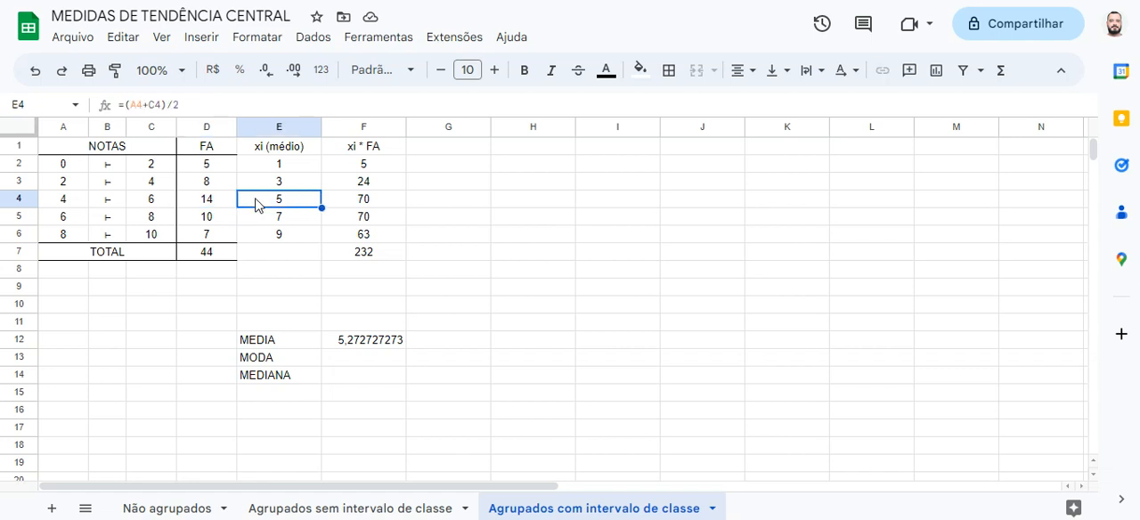
left_click(222, 200)
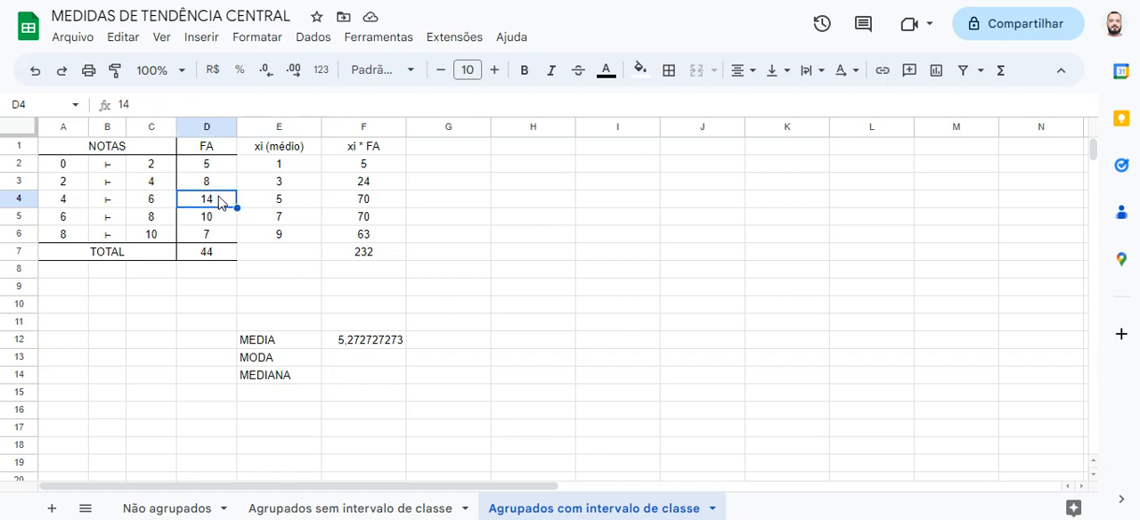
left_click(254, 199)
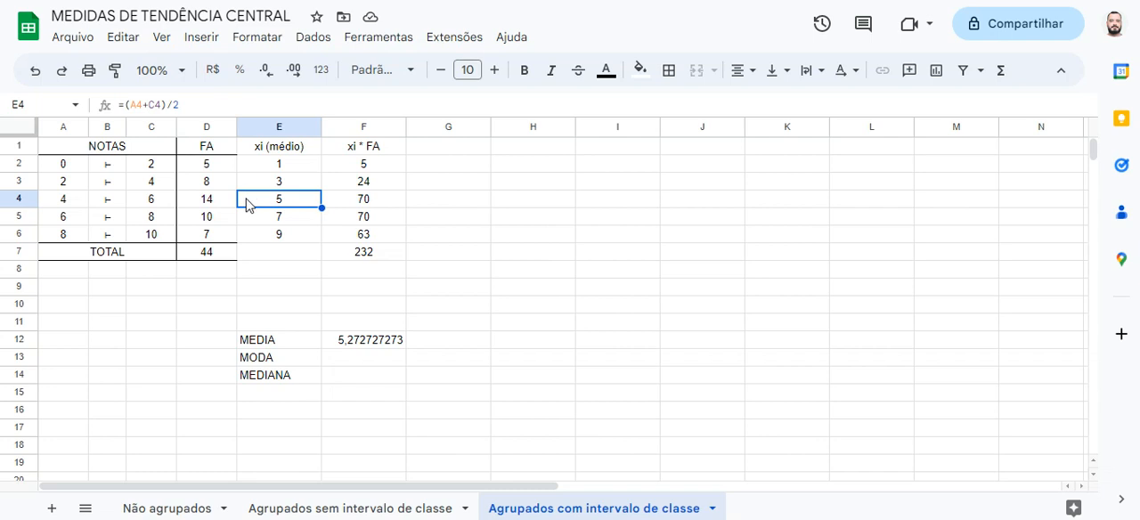
Enter 5 as the mode in F13, beside MODA
left_click(227, 203)
left_click(255, 201)
left_click(379, 364)
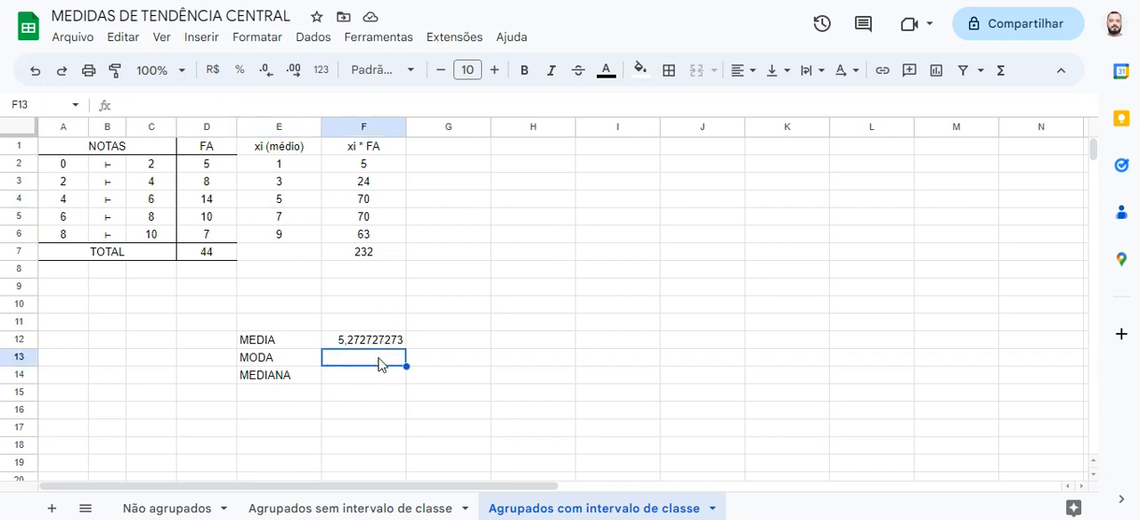
type("5")
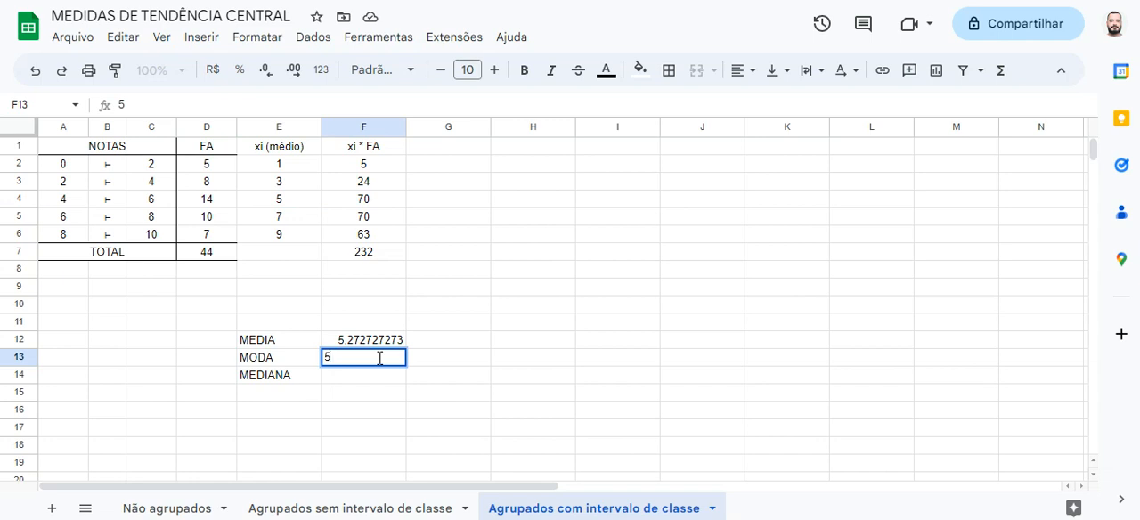
key("Return")
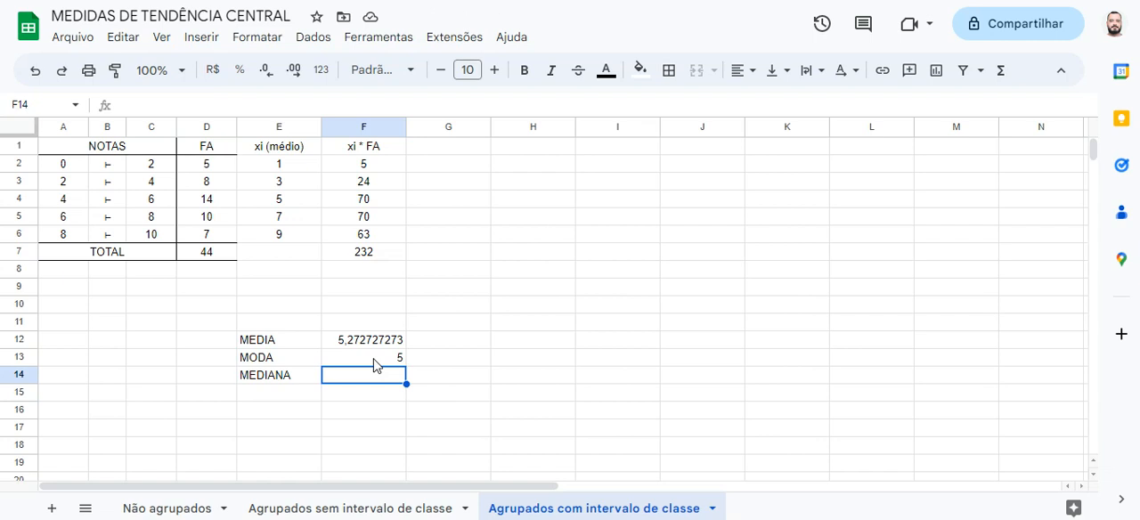
Note the two central positions for the median by entering "posição 22" in I3 and "posição 23" in I4
left_click(223, 255)
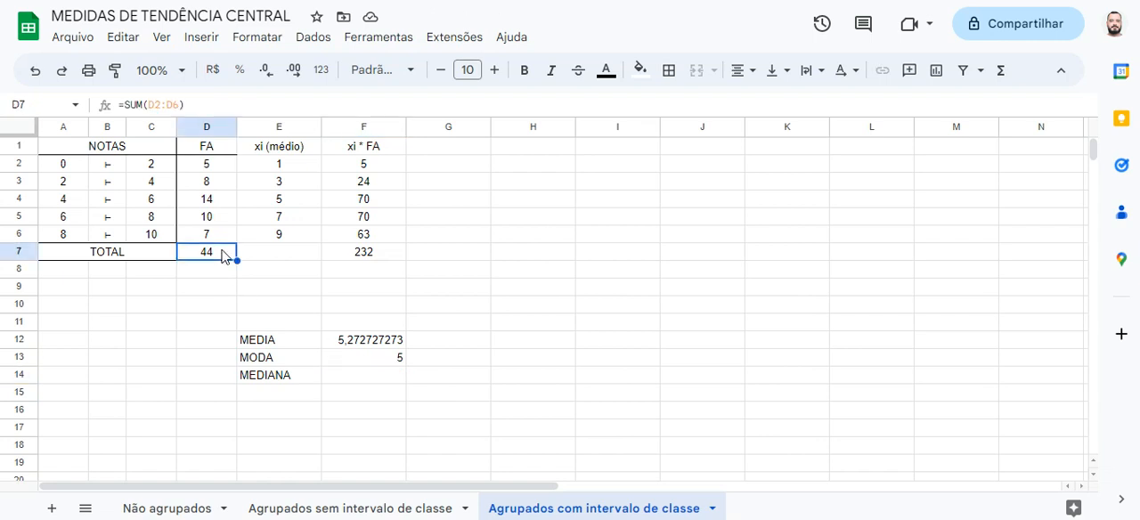
left_click(593, 182)
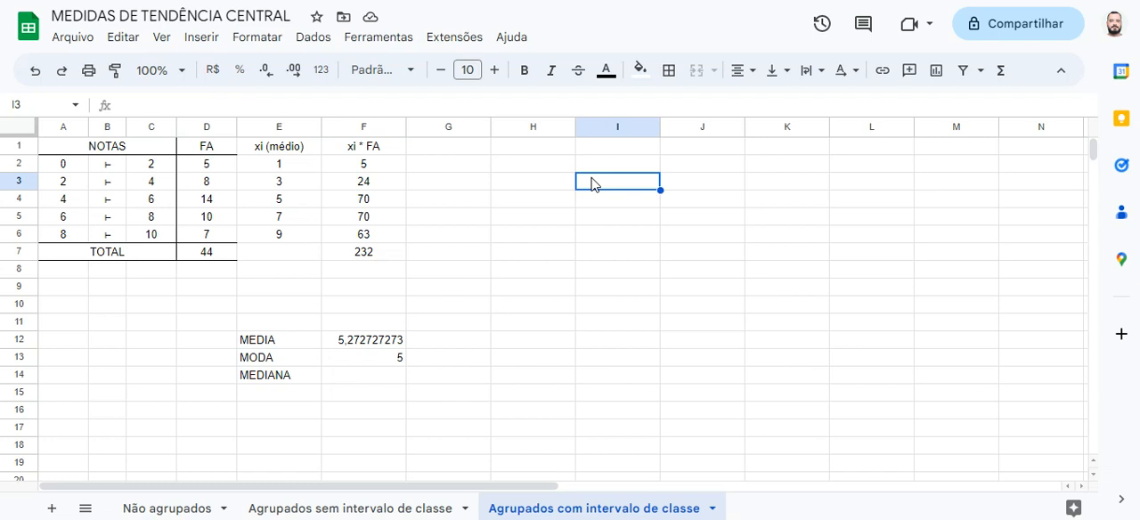
type("posiç")
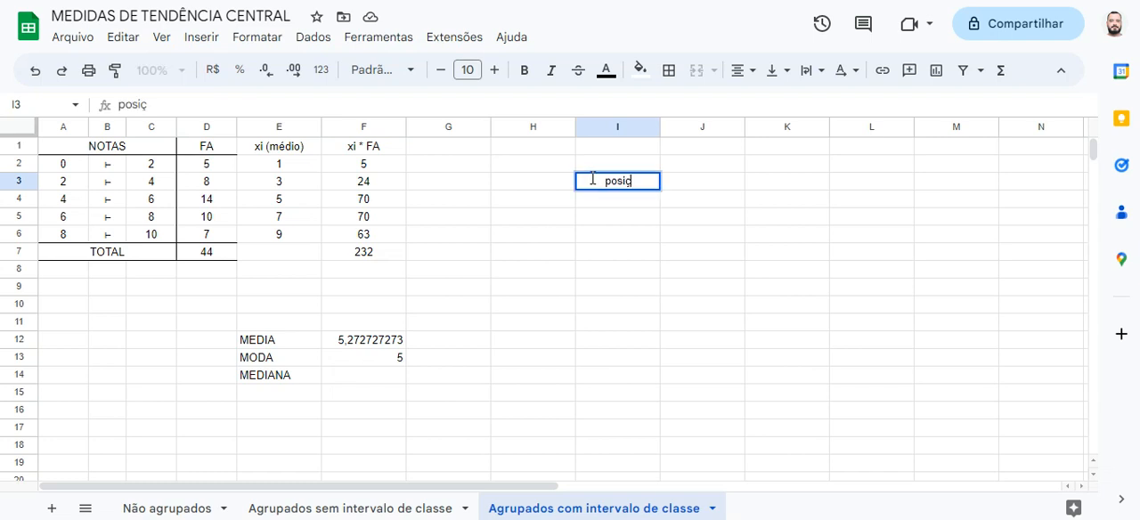
type("ão 22")
key("Return")
type("posiç")
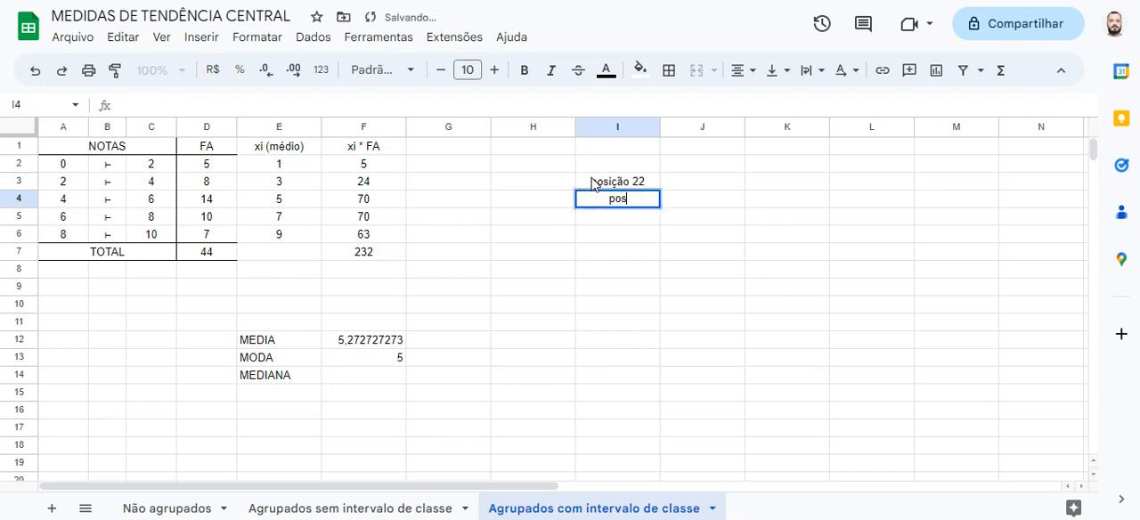
type("ão 23")
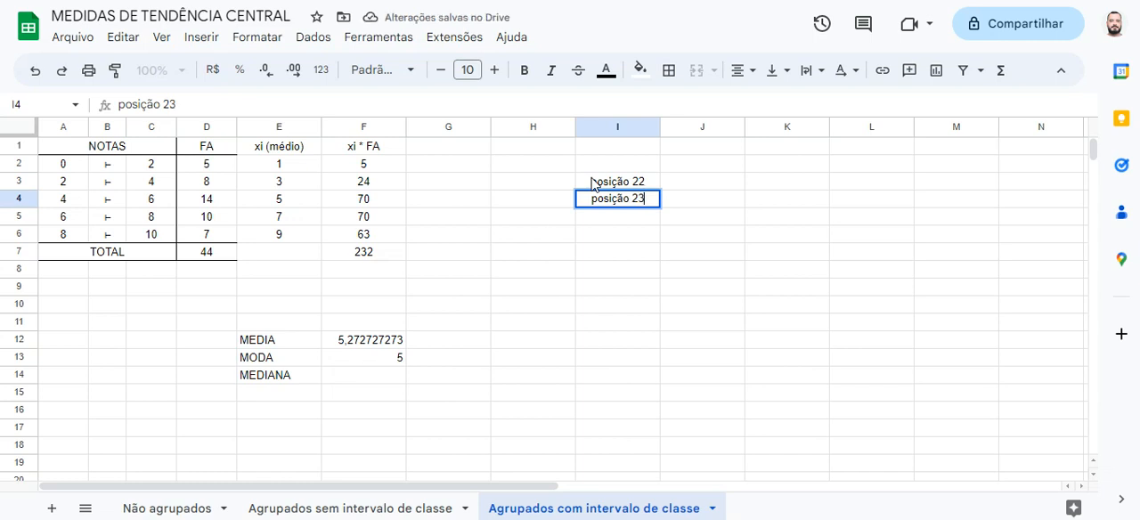
key("Tab")
Add the cumulative frequency column header FAA in G1
key("Up")
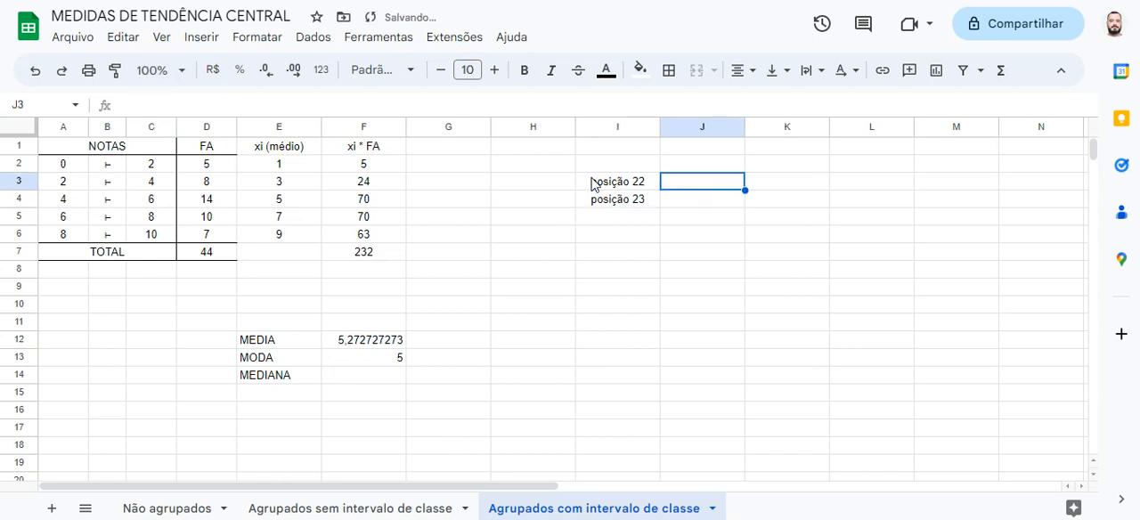
key("Left")
key("Left")
key("Left")
key("Left")
key("Right")
key("Up")
key("Up")
type("FAA")
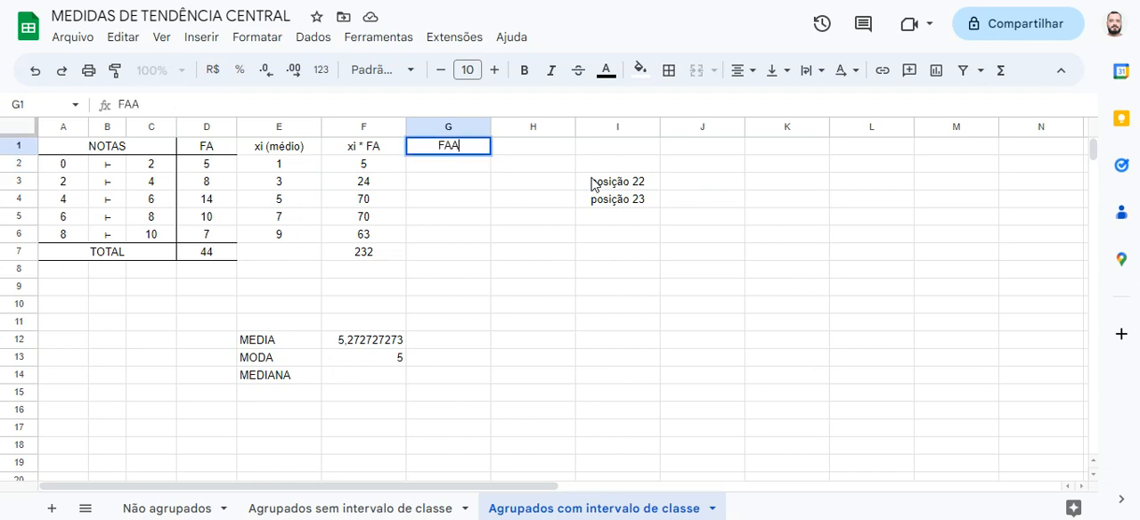
key("Return")
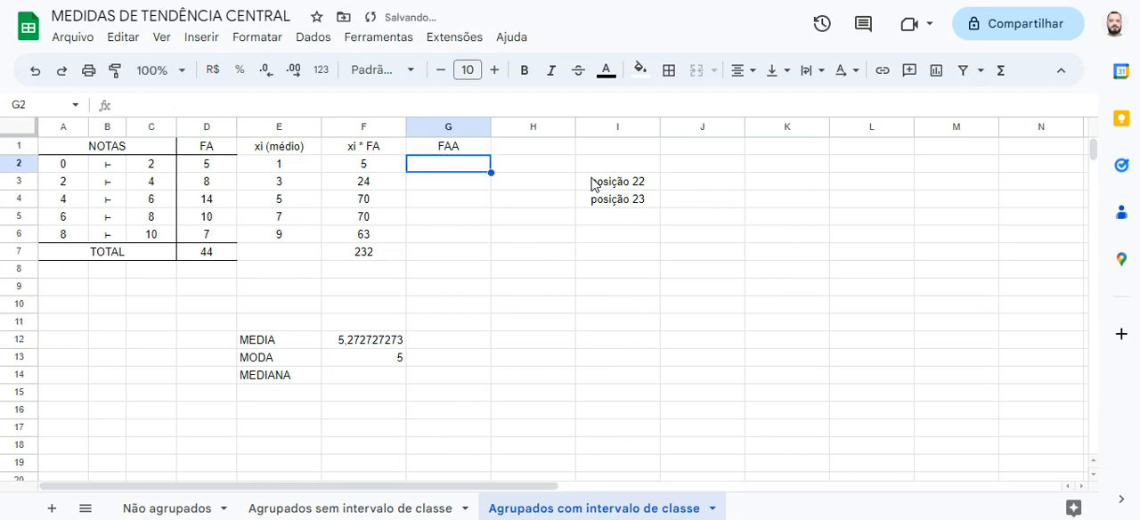
Start the cumulative frequency in G2 with the formula =D2
type("=")
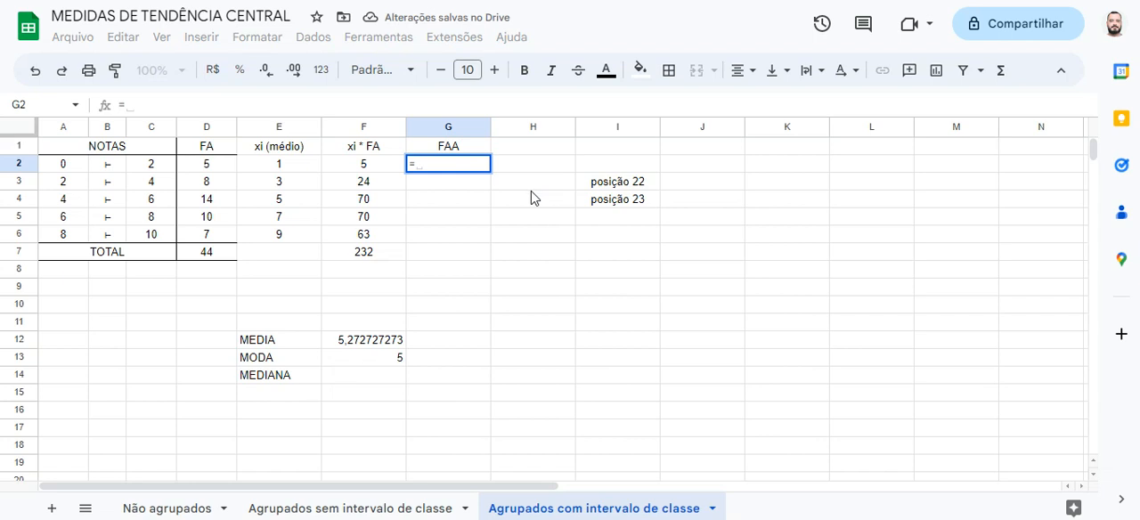
left_click(192, 167)
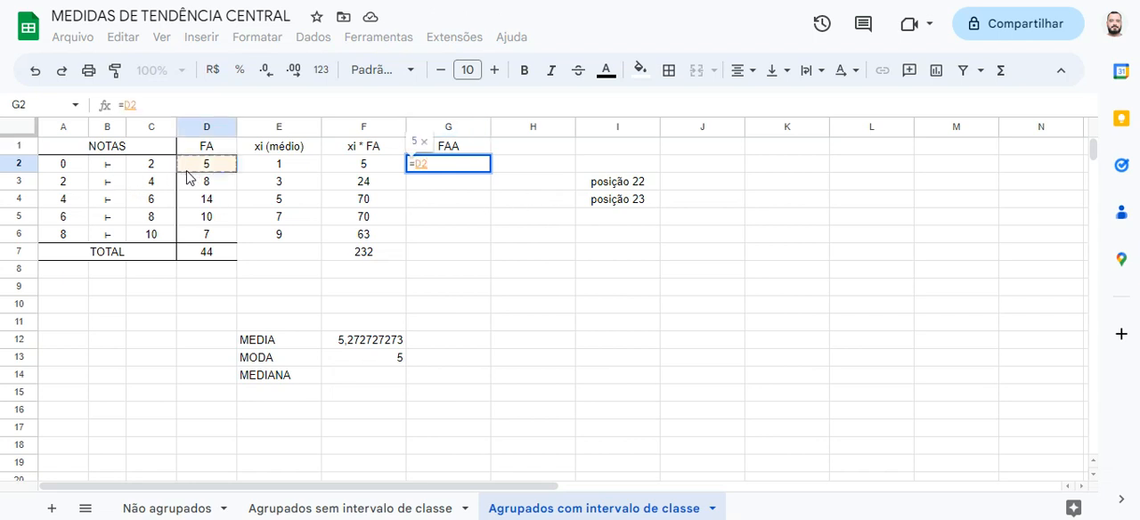
key("Return")
Calculate the cumulative frequency in G3 with =G2+D3 and fill it down through G6
type("=")
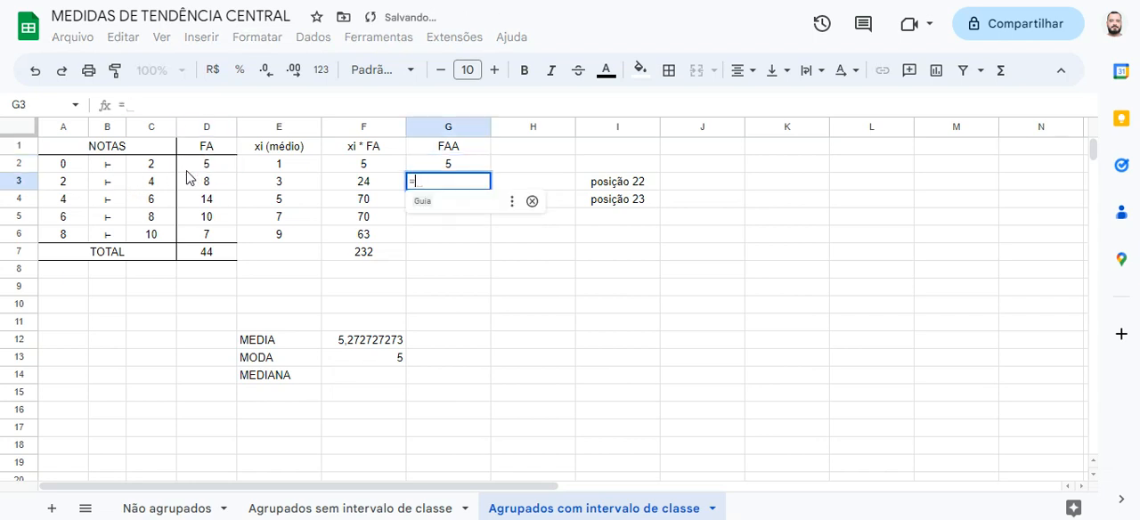
left_click(432, 166)
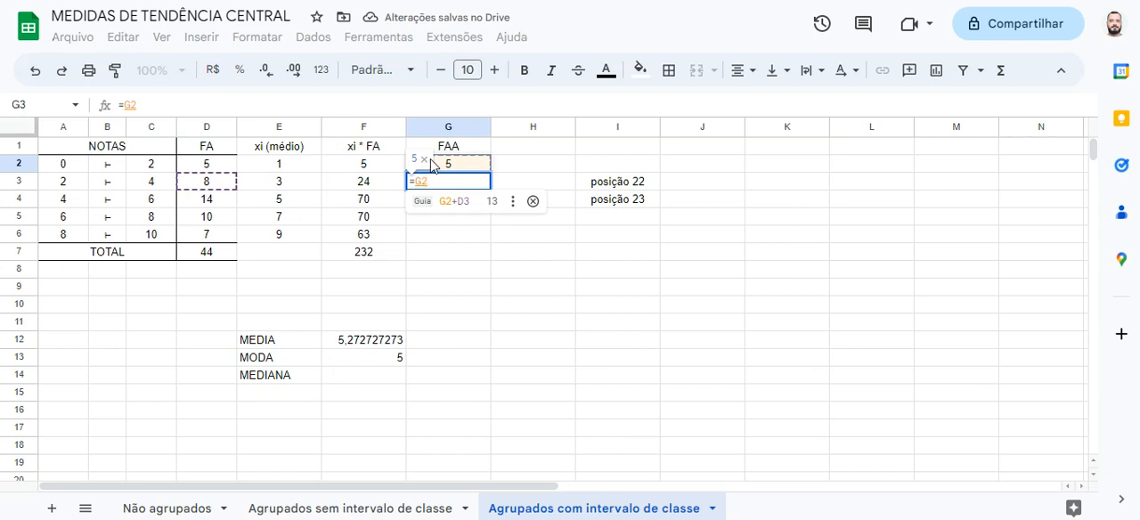
type("+")
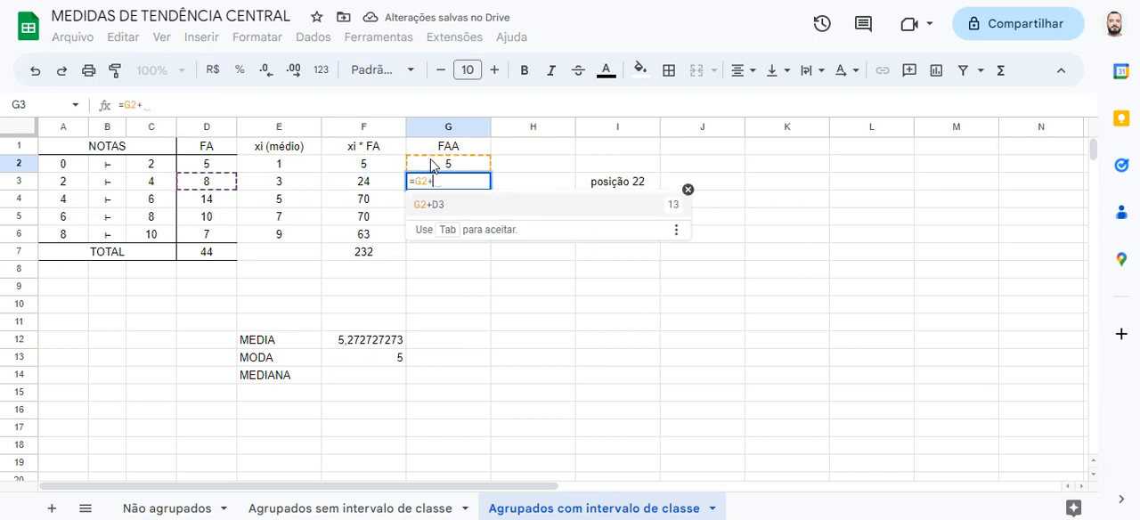
left_click(230, 182)
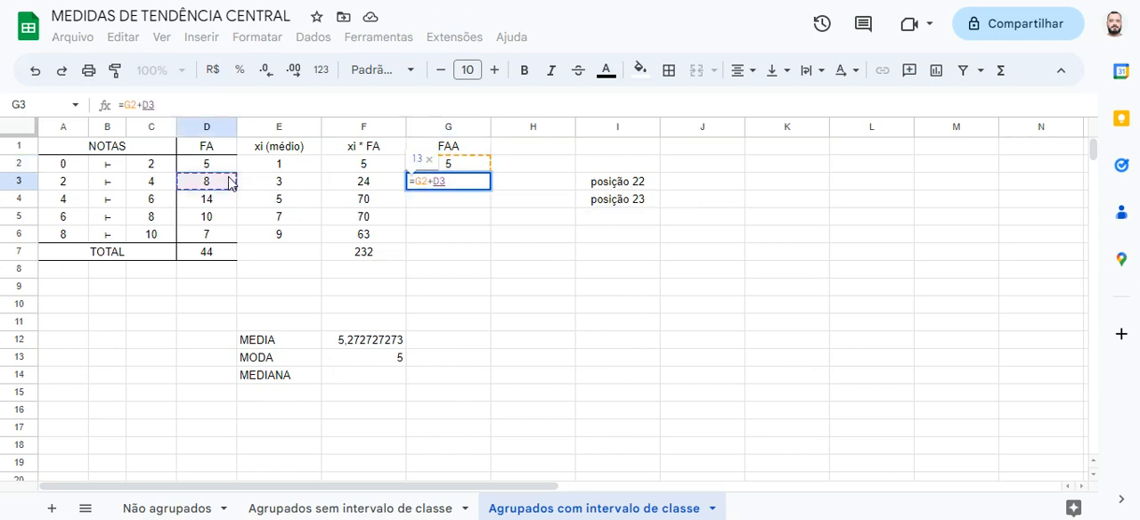
key("Return")
left_click(465, 185)
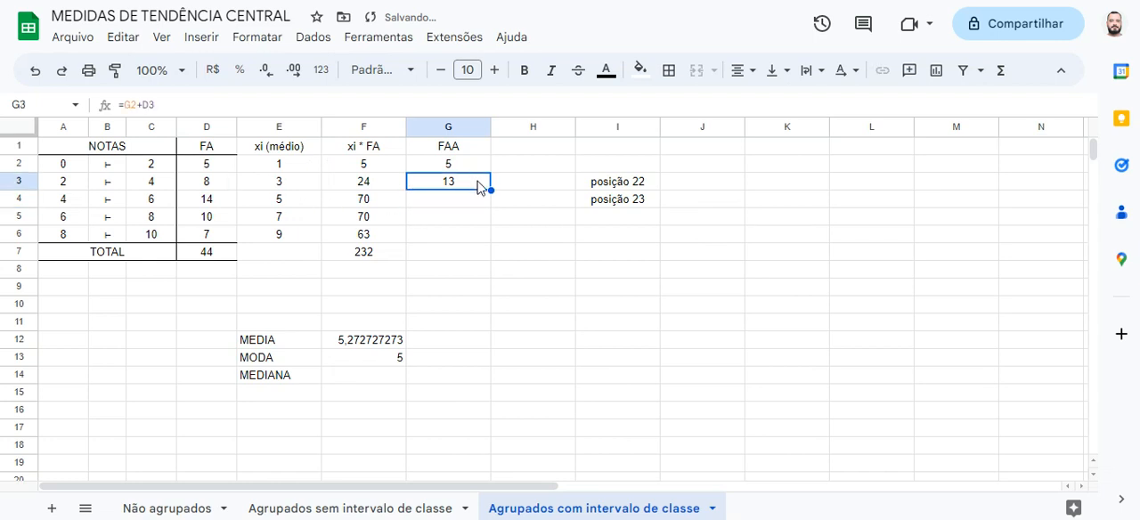
left_click_drag(490, 189, 485, 239)
Fill the empty total-row cells E7 and G7 with black
left_click(450, 251)
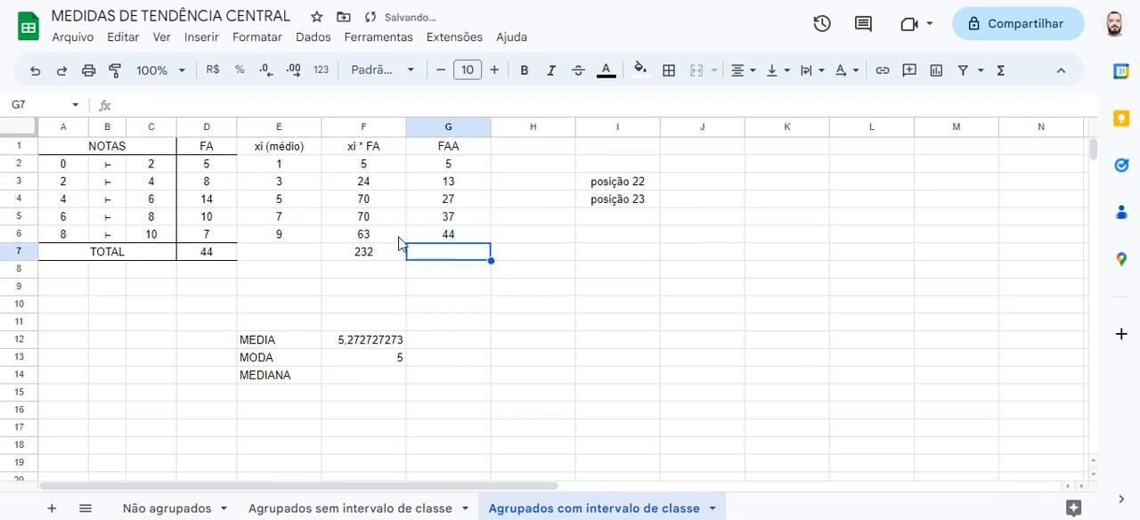
left_click(303, 256, "ctrl")
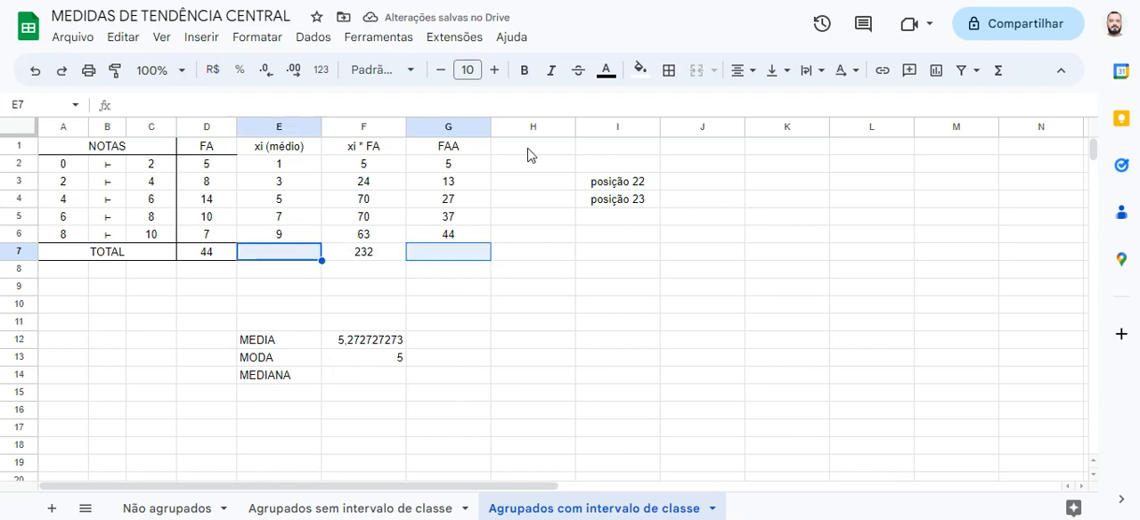
left_click(640, 71)
left_click(645, 129)
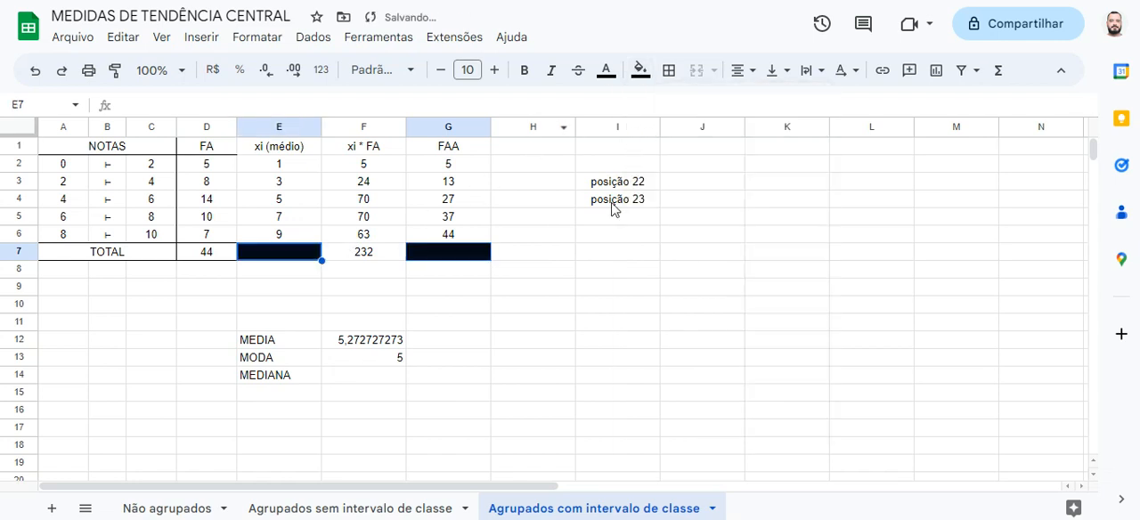
left_click(550, 271)
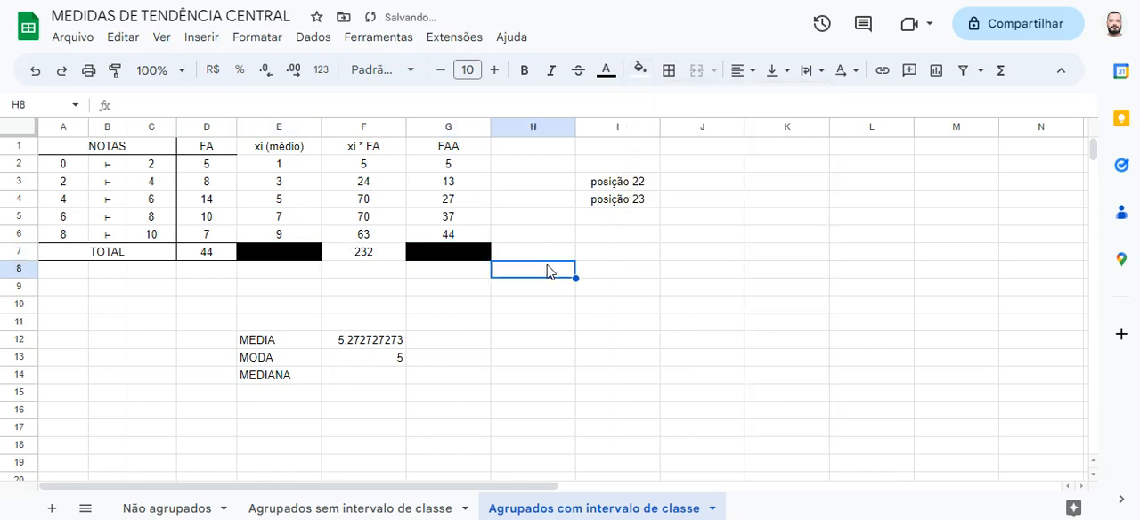
Enter the position ranges of the first two classes, (1 - 5) in H2 and (6 - 13) in H3
left_click(526, 158)
type("(1")
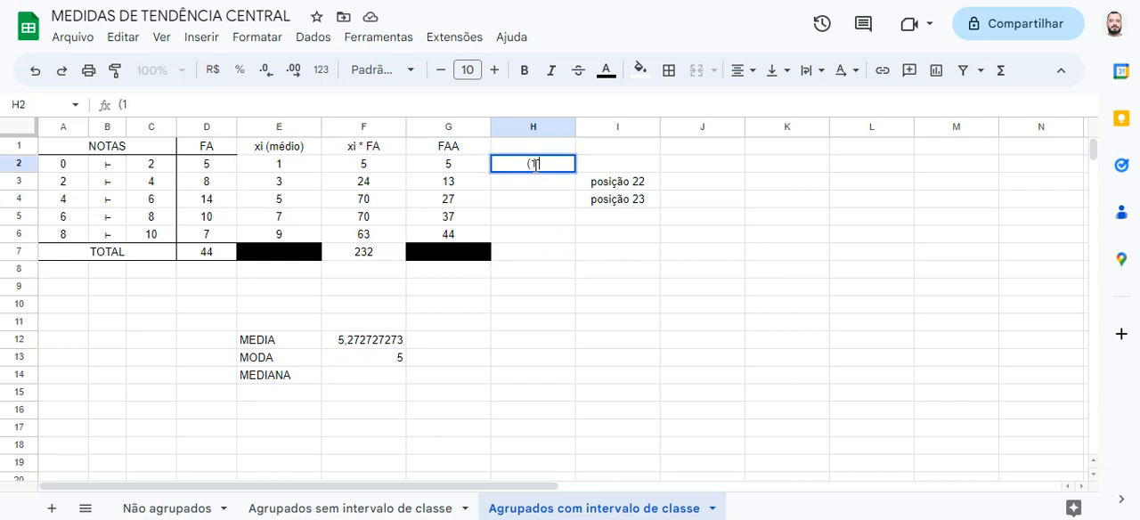
type(" - 5)")
key("Return")
type("(")
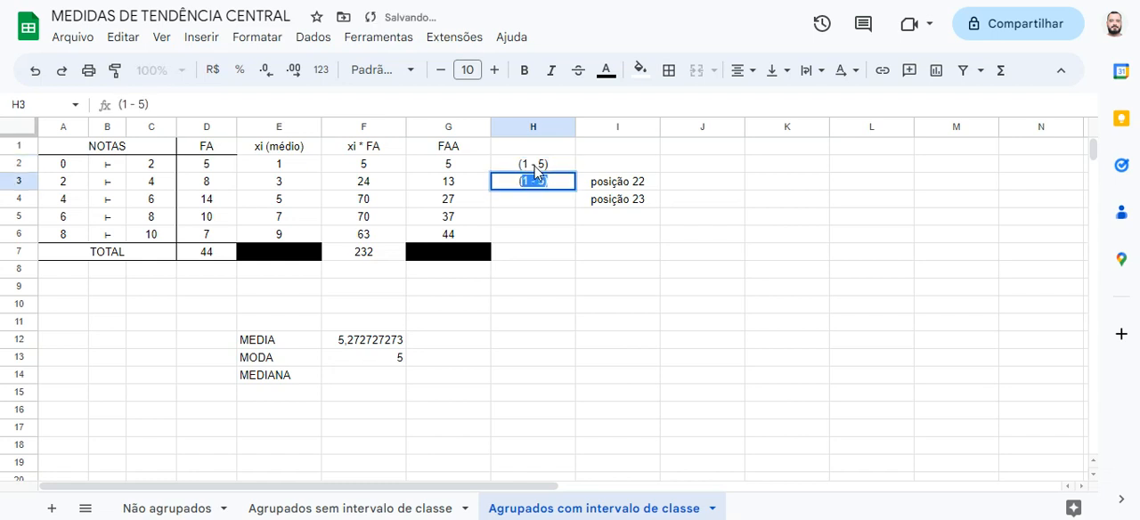
type("6 -")
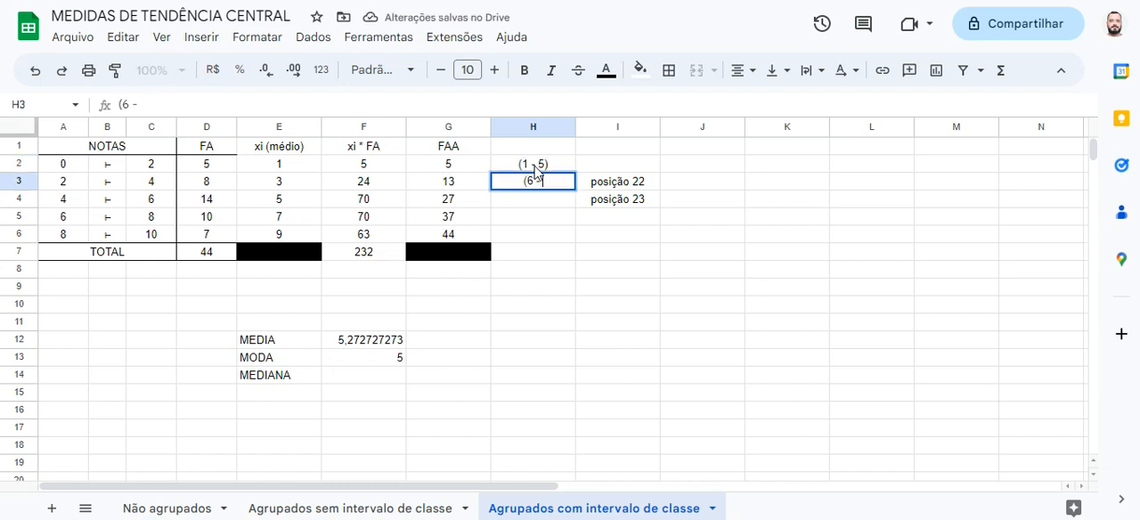
type(" 13)")
key("Return")
Enter the position ranges of the remaining classes, (14 - 27) in H4, (28 - 37) in H5 and (38 - 44) in H6
type("(14 ")
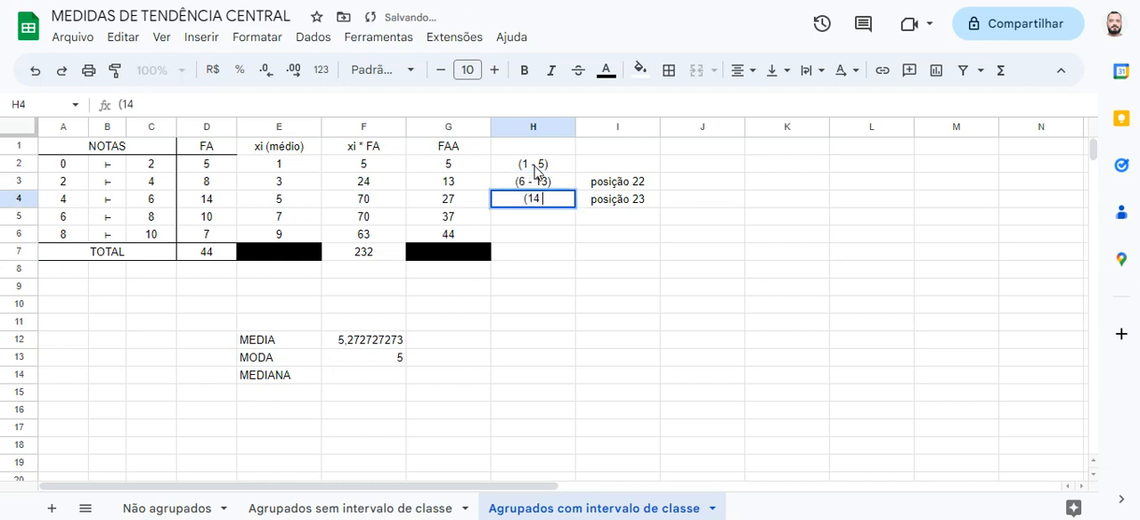
type("- 27)")
key("Return")
type("(28 - 37)")
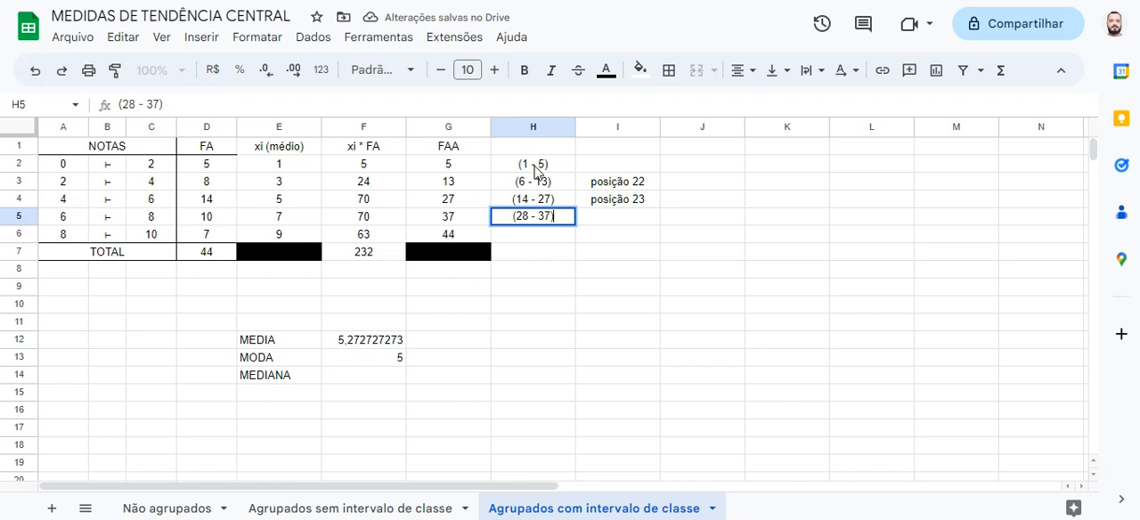
key("Return")
type("(")
type("38")
type("44")
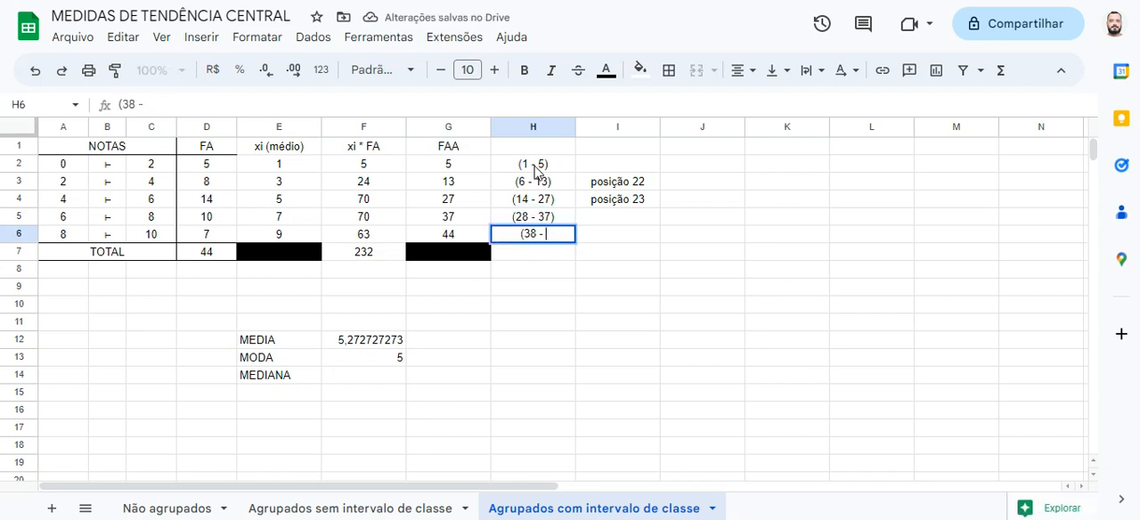
type(")")
key("Return")
Format the position ranges in H2:H6 as italic with blue text
key("Up")
key("shift+Up")
key("shift+Up")
key("shift+Up")
key("shift+Up")
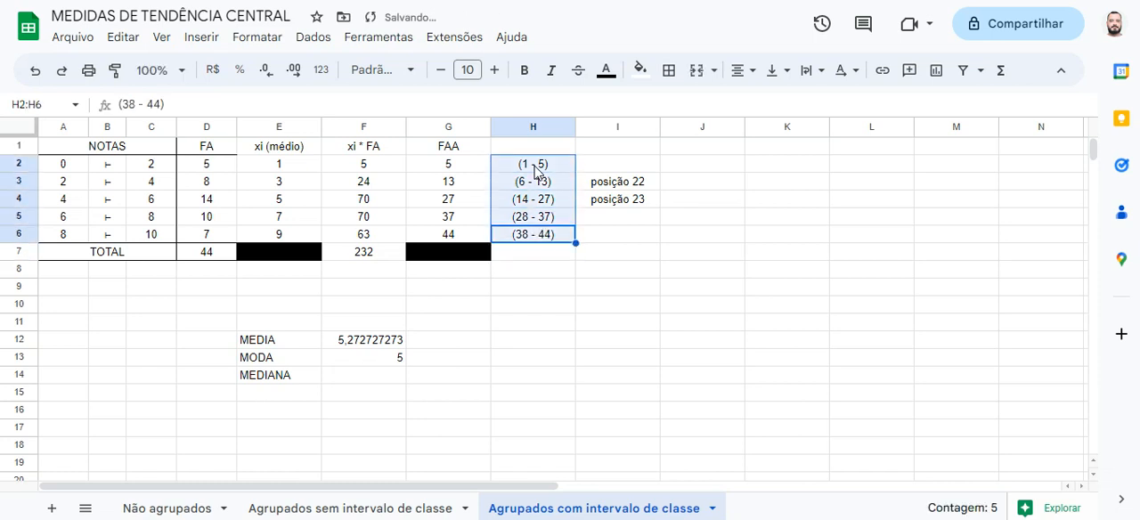
left_click(552, 71)
left_click(606, 70)
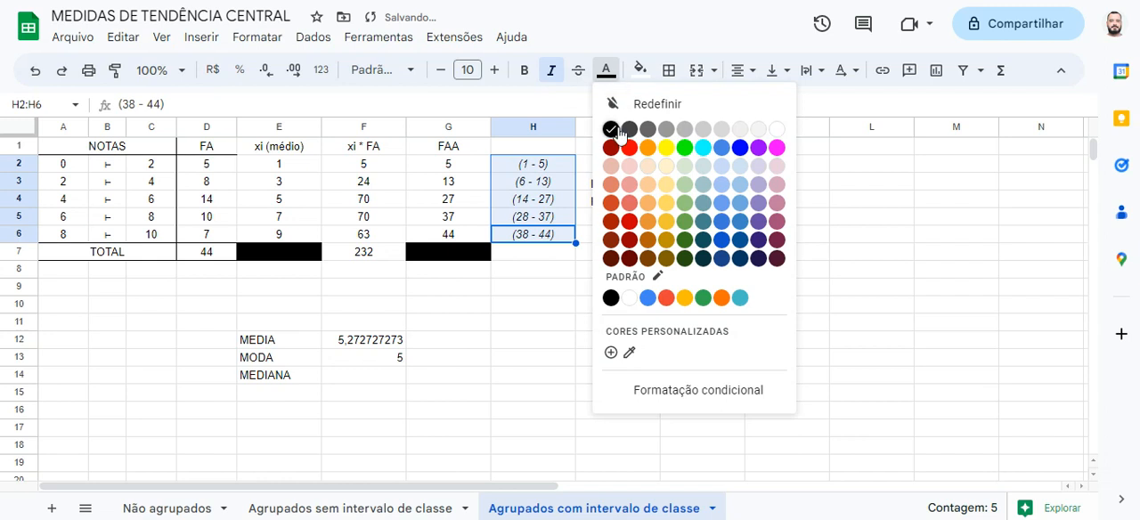
left_click(647, 147)
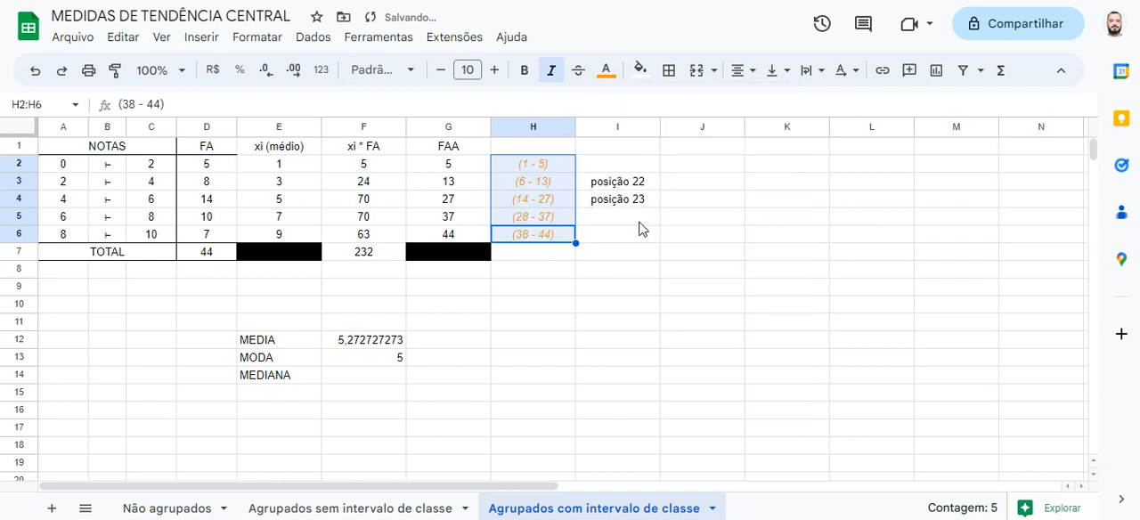
left_click(608, 73)
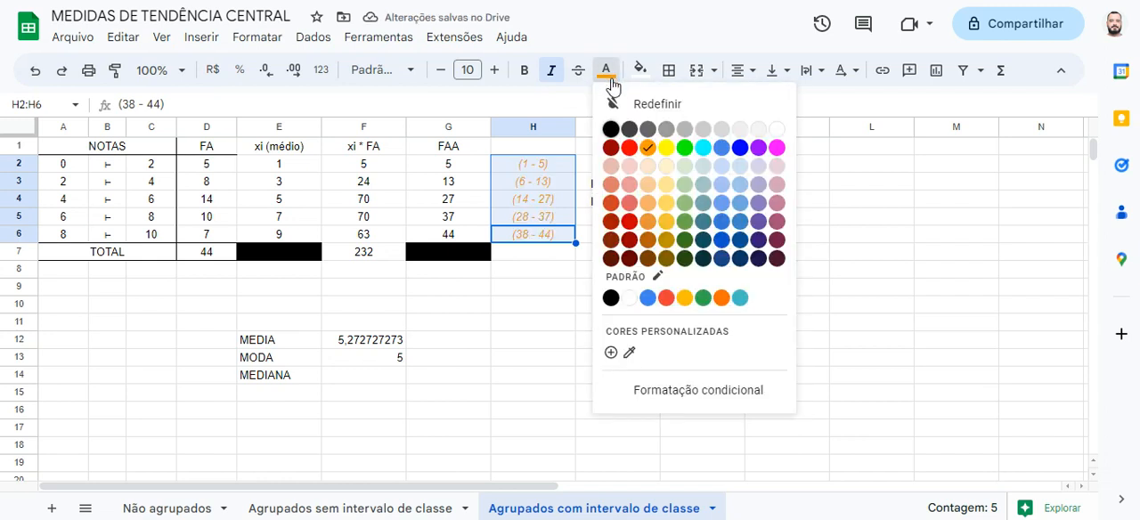
left_click(740, 148)
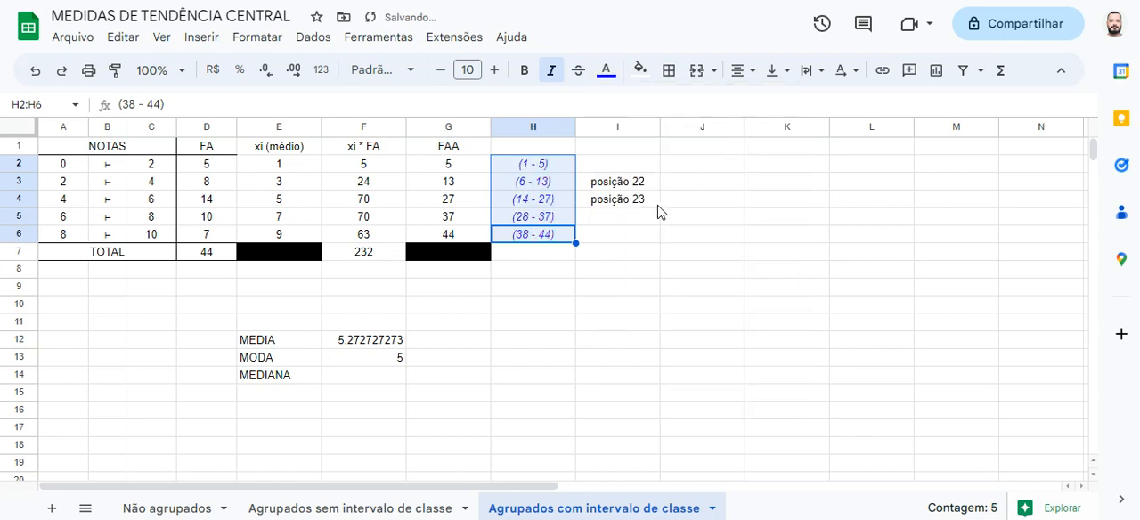
left_click(646, 235)
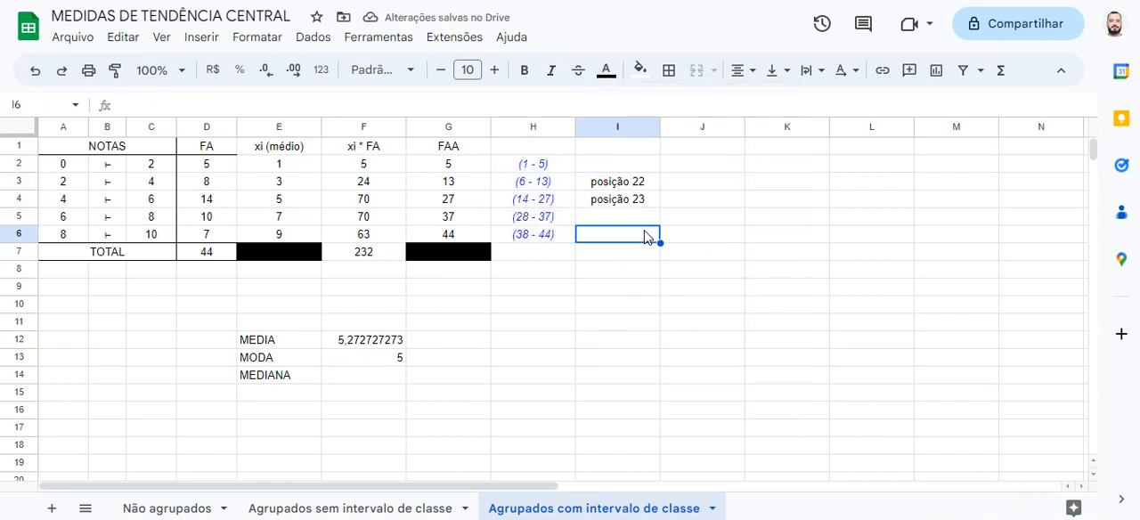
Highlight the class row A4:H4 to locate positions 22 and 23 for the median
left_click_drag(568, 206, 74, 203)
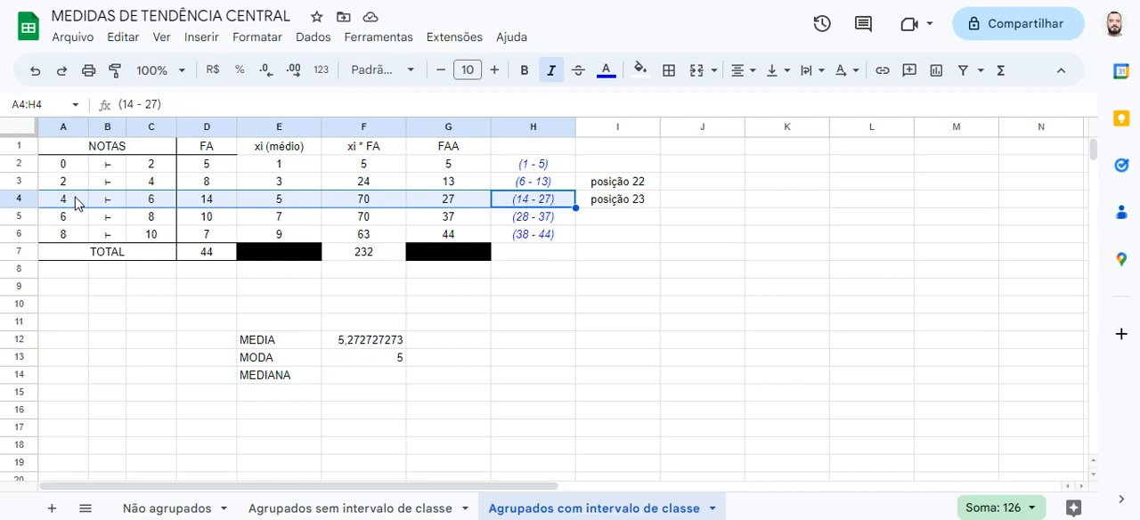
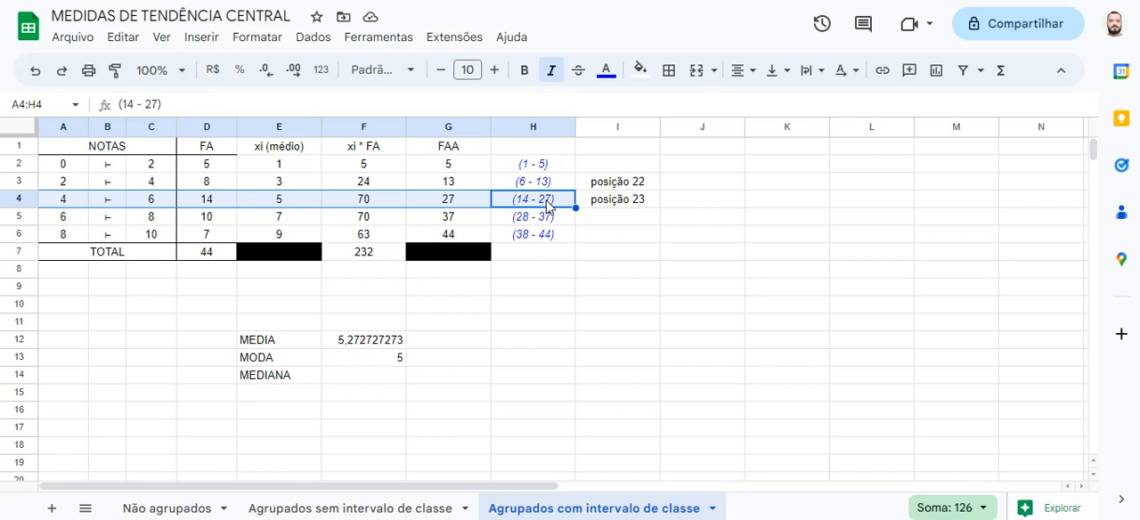
Enter the class midpoint 5 as the value of positions 22 and 23 in J3 and J4
key("Tab")
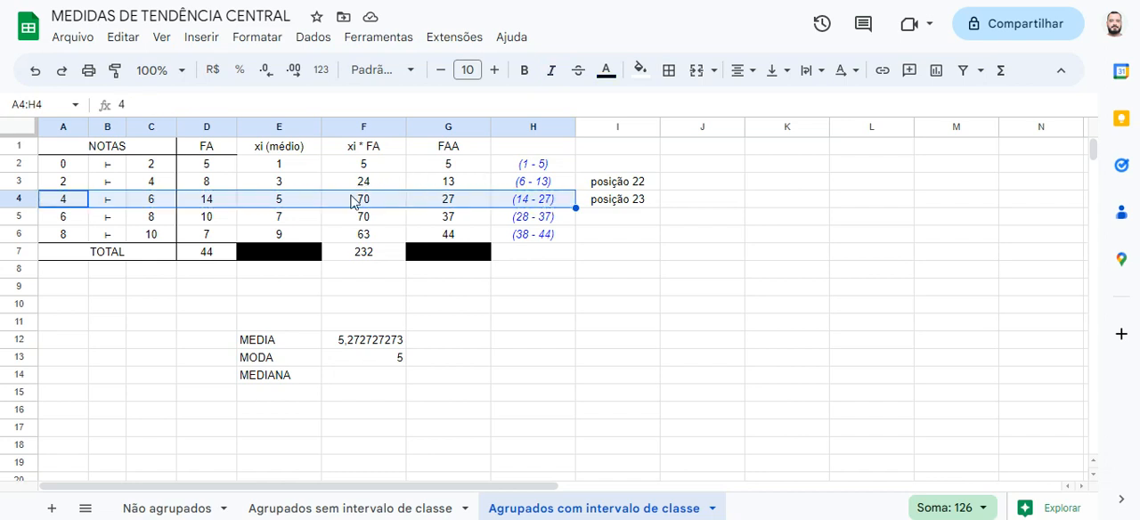
left_click(305, 205)
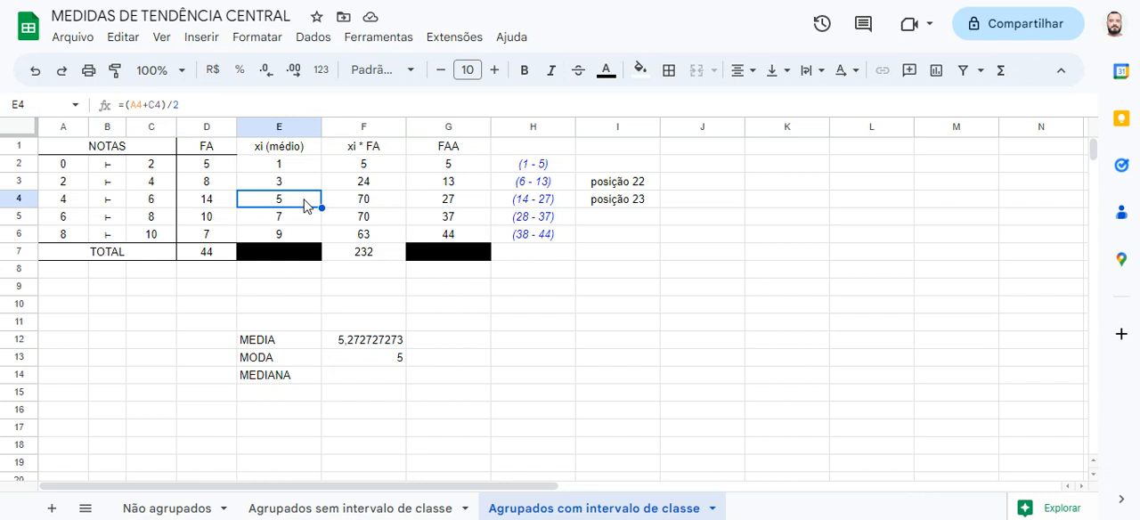
left_click(718, 185)
type("5")
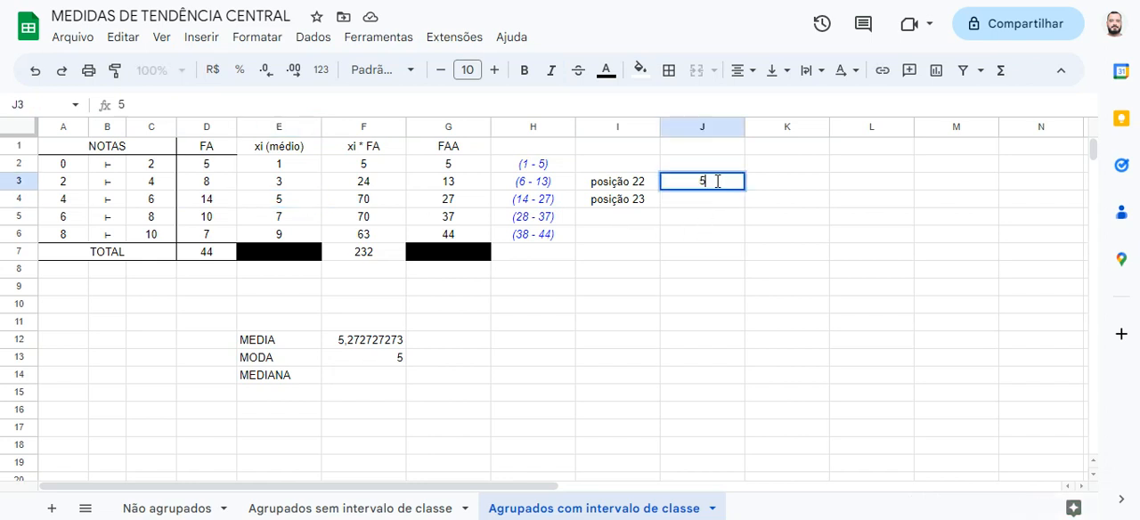
key("Return")
type("5")
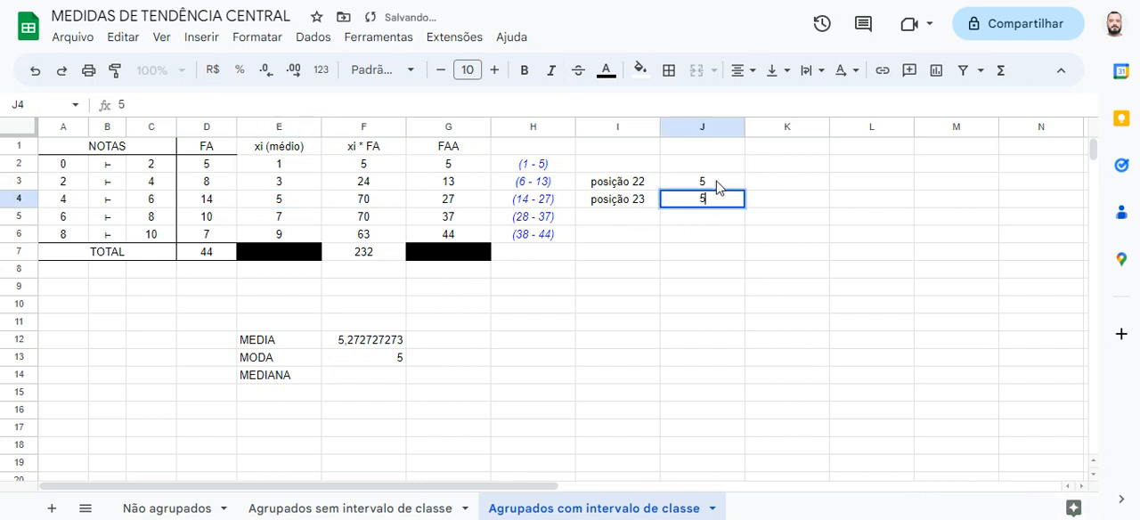
key("Return")
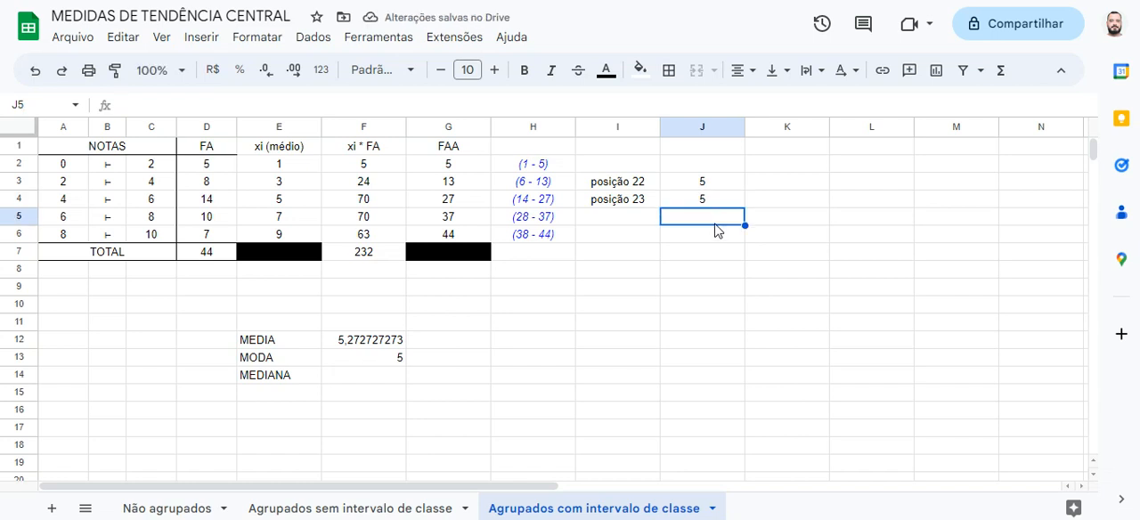
Enter 5 as the MEDIANA result in F14
left_click(388, 383)
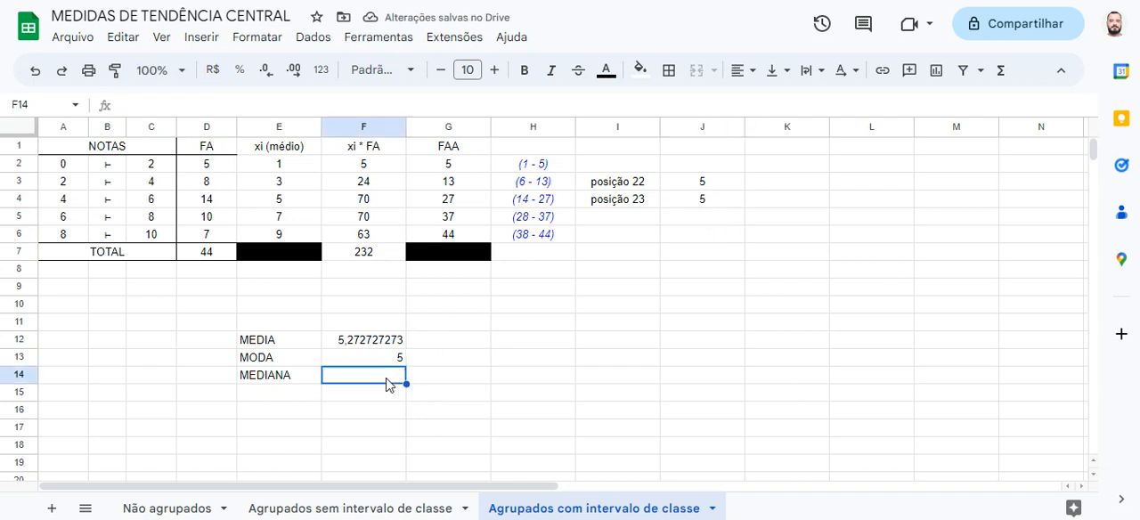
type("5")
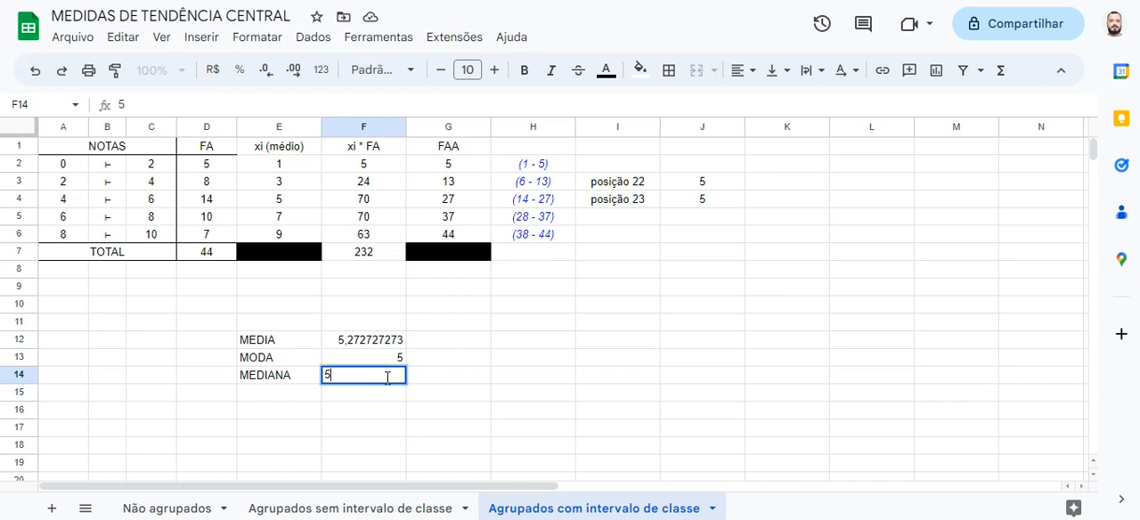
key("Return")
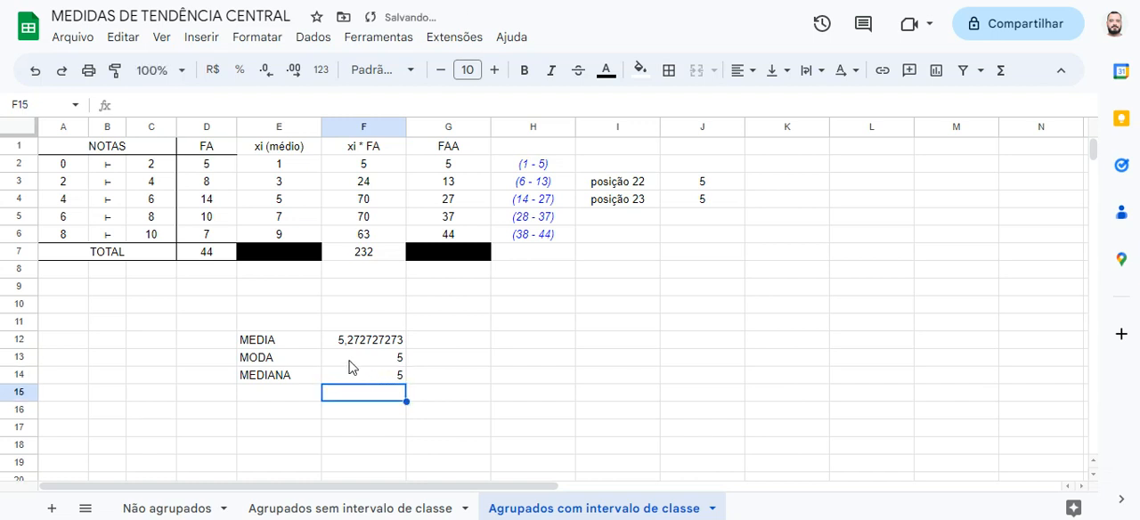
Color the MEDIA, MODA and MEDIANA labels and results in E12:F14 red
left_click_drag(312, 344, 356, 376)
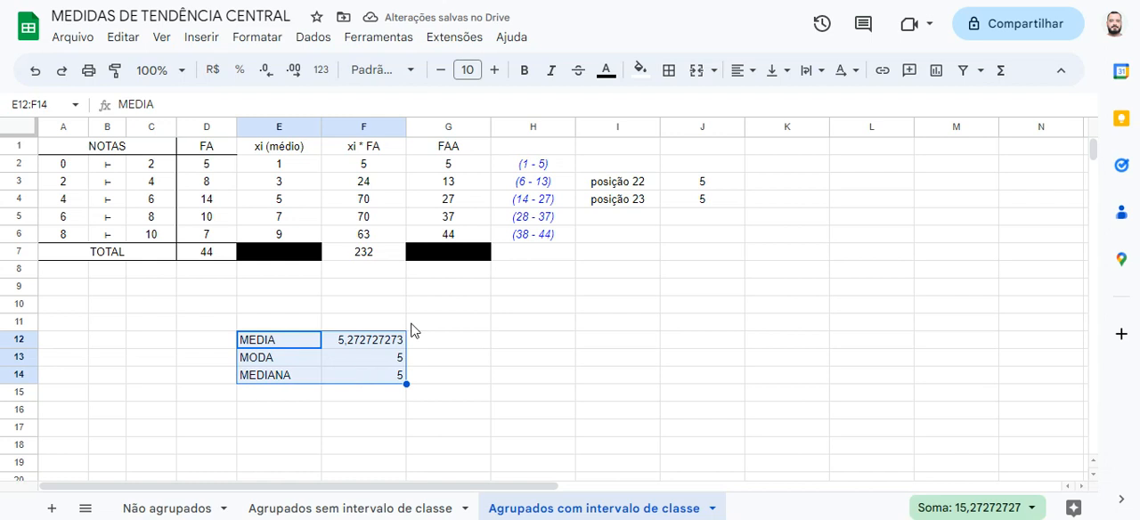
left_click(605, 71)
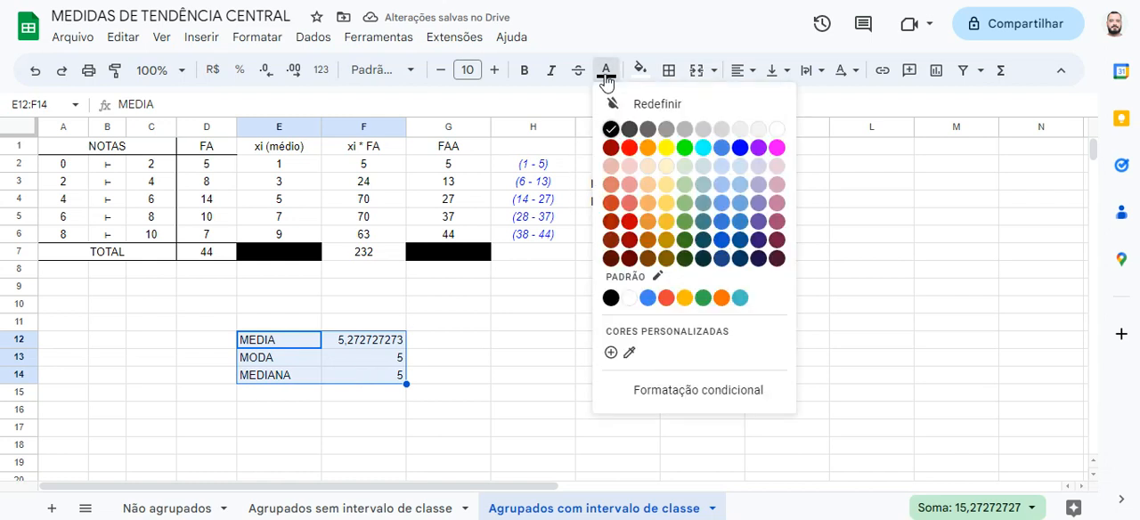
left_click(629, 147)
left_click(487, 365)
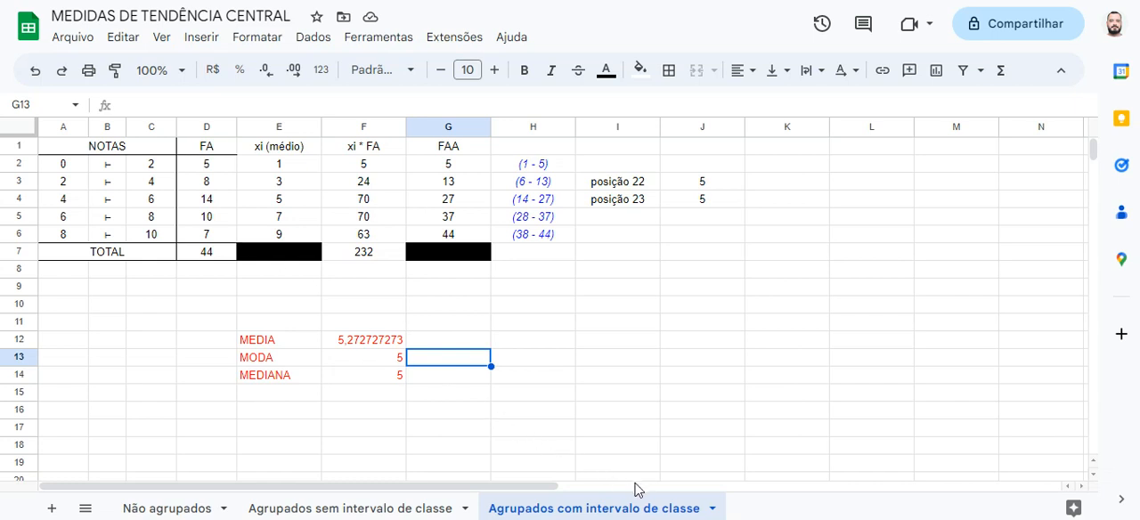
Review the first class interval, then the data and mean, mode and median results on the Agrupados sem intervalo de classe and Não agrupados sheets
left_click(67, 165)
left_click_drag(96, 168, 152, 168)
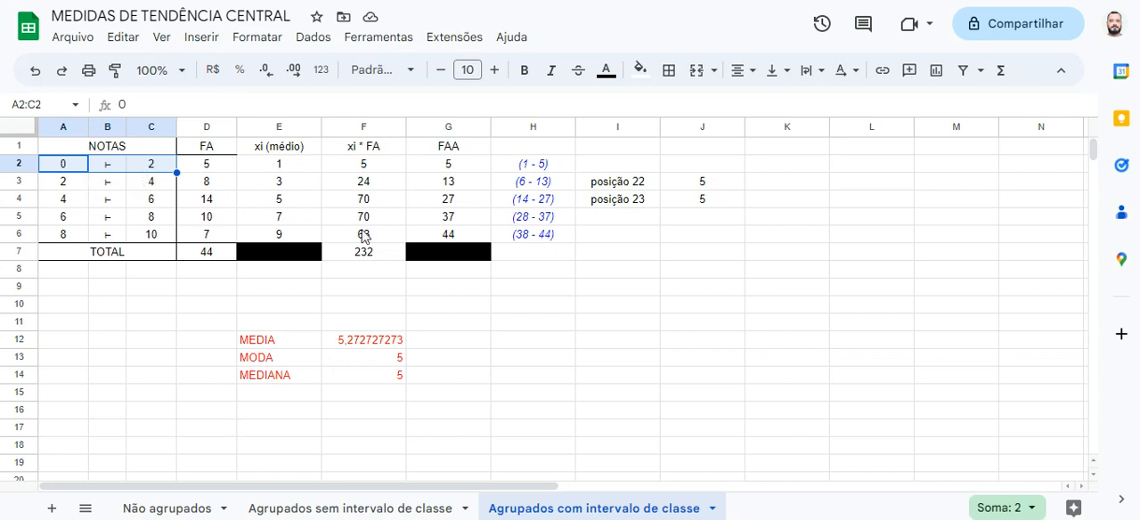
left_click(334, 509)
left_click(100, 170)
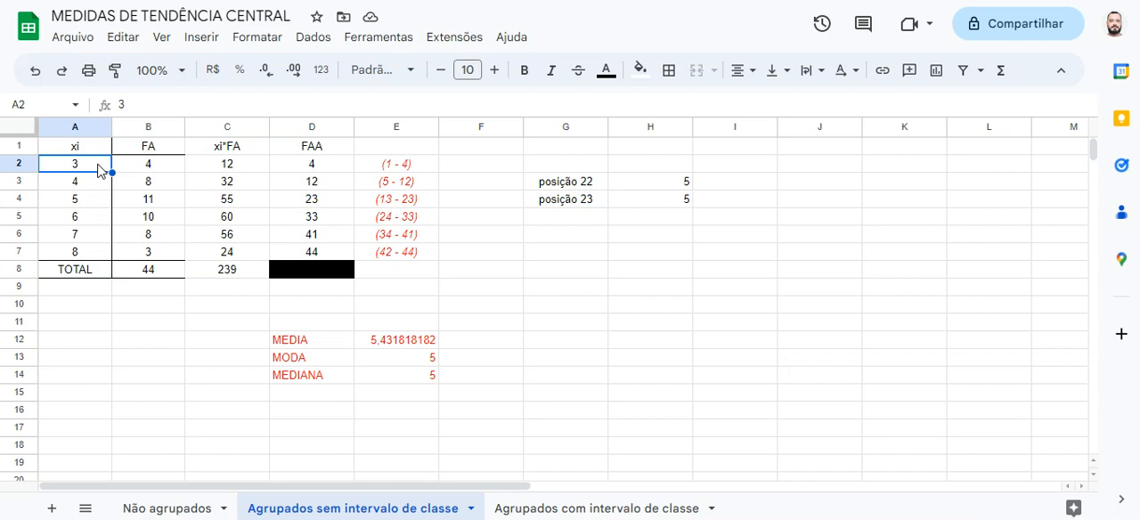
left_click(324, 348)
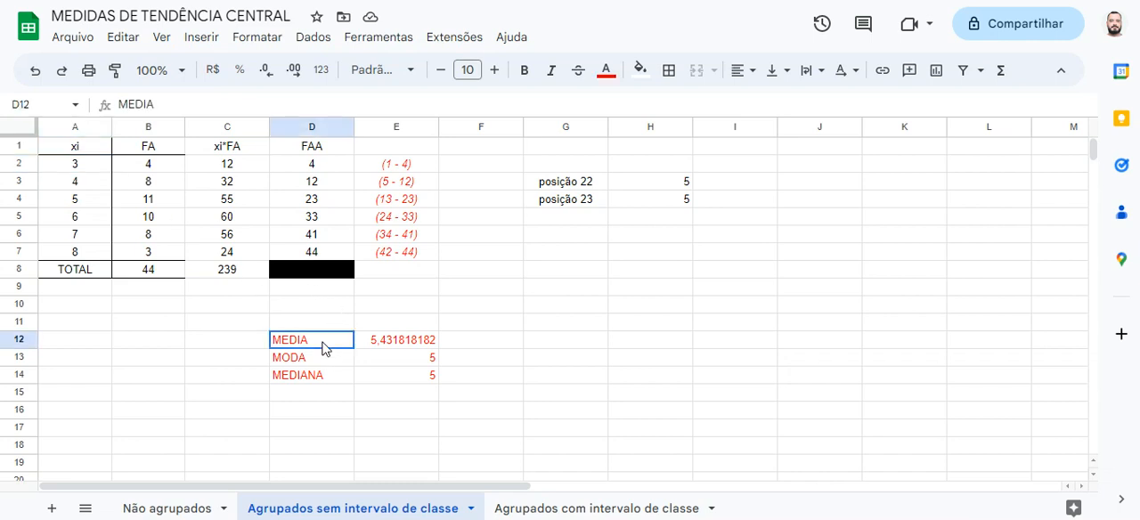
left_click_drag(324, 347, 383, 378)
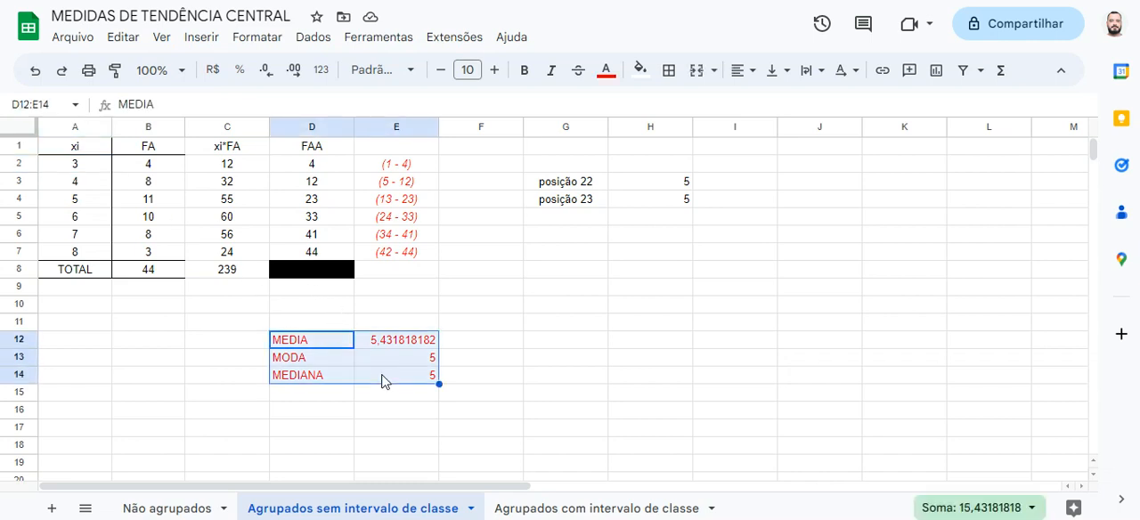
left_click(184, 507)
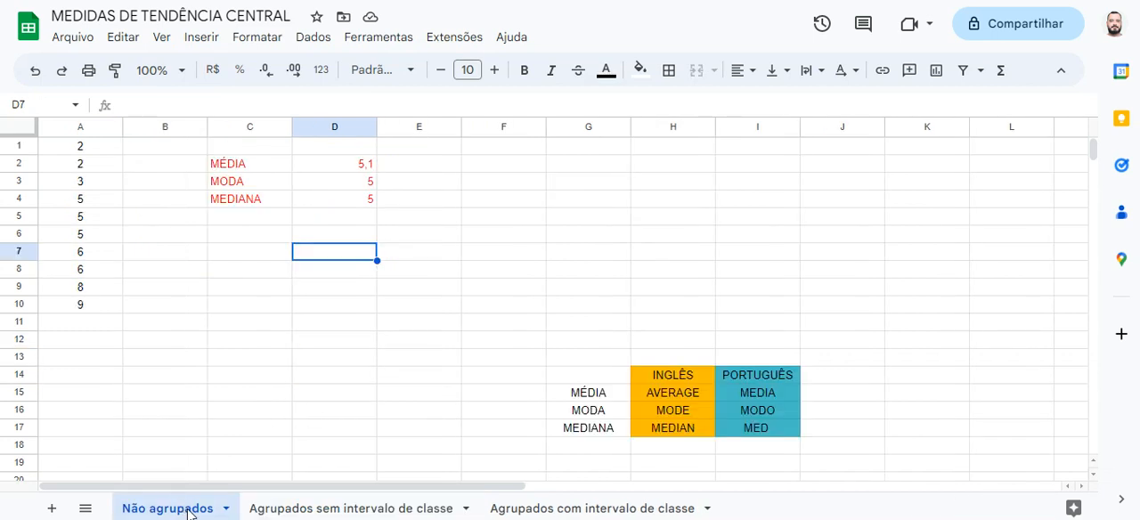
left_click_drag(89, 148, 89, 314)
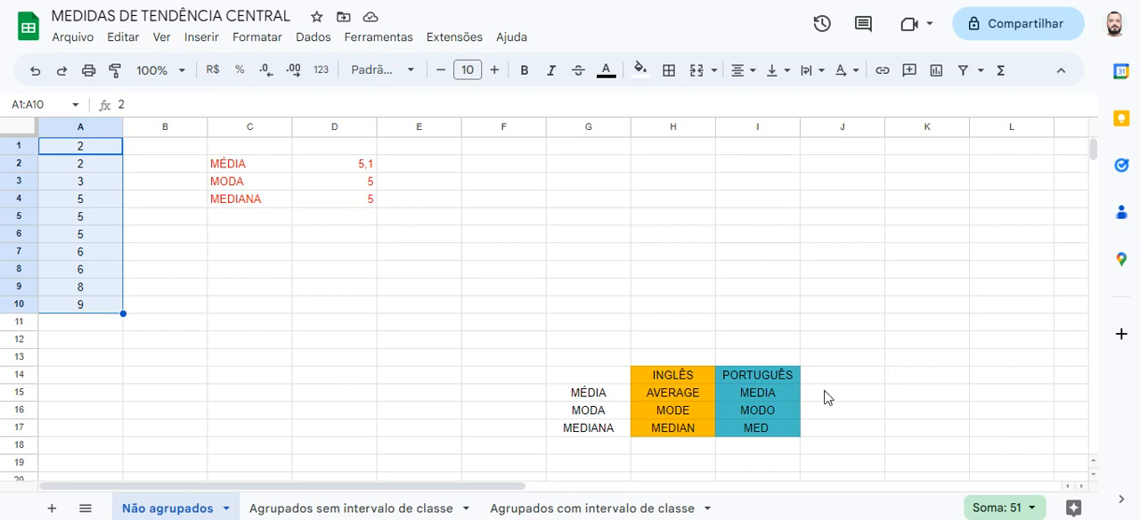
left_click_drag(795, 380, 583, 437)
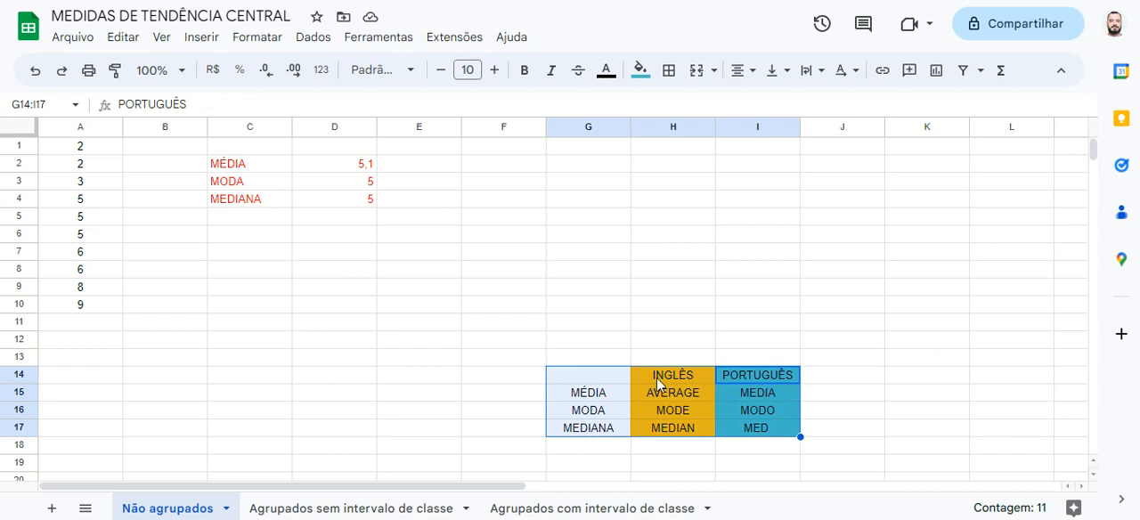
left_click(324, 187)
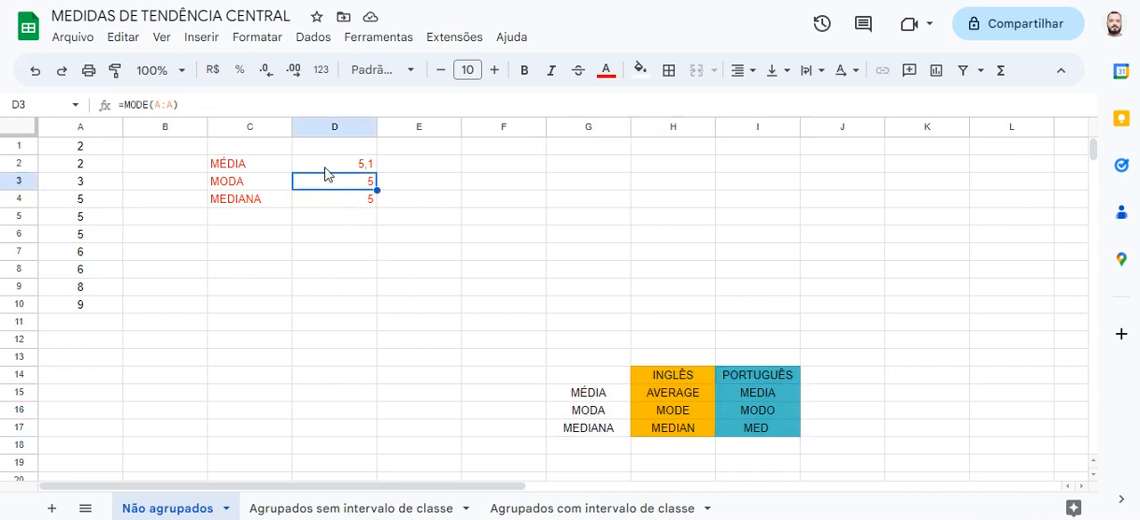
left_click_drag(325, 168, 241, 203)
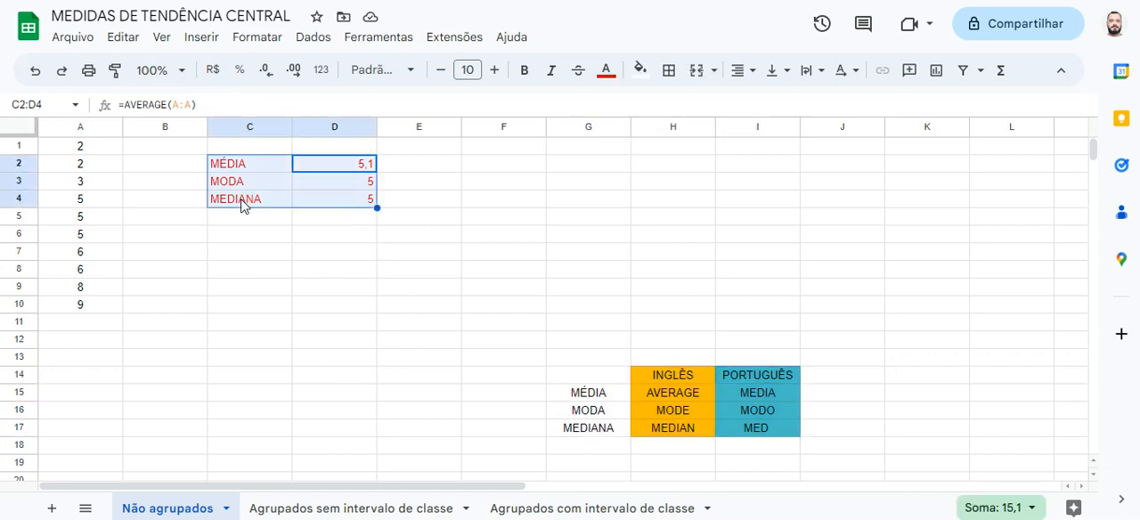